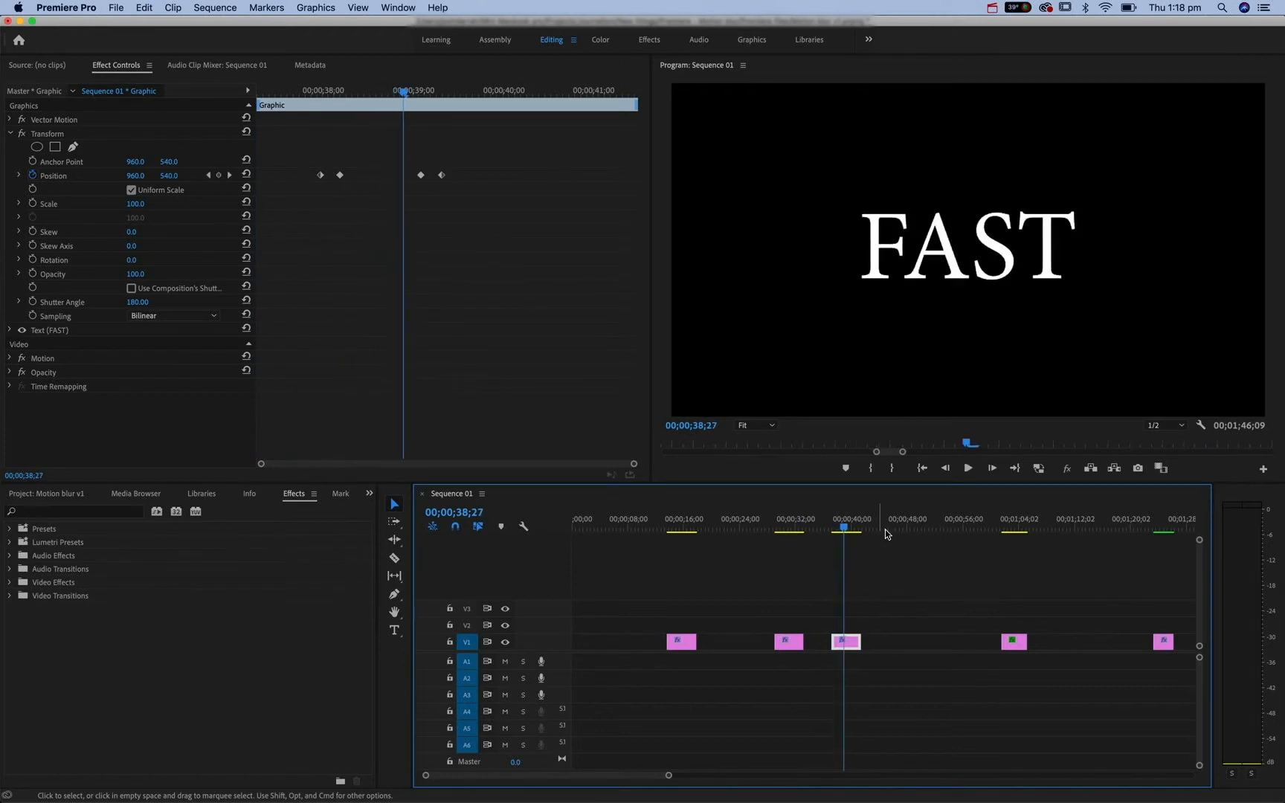
Step frame by frame through the second FAST clip's entrance to examine the text moving without motion blur.
key(Left)
key(Left)
key(Left)
key(Left)
key(Left)
key(Left)
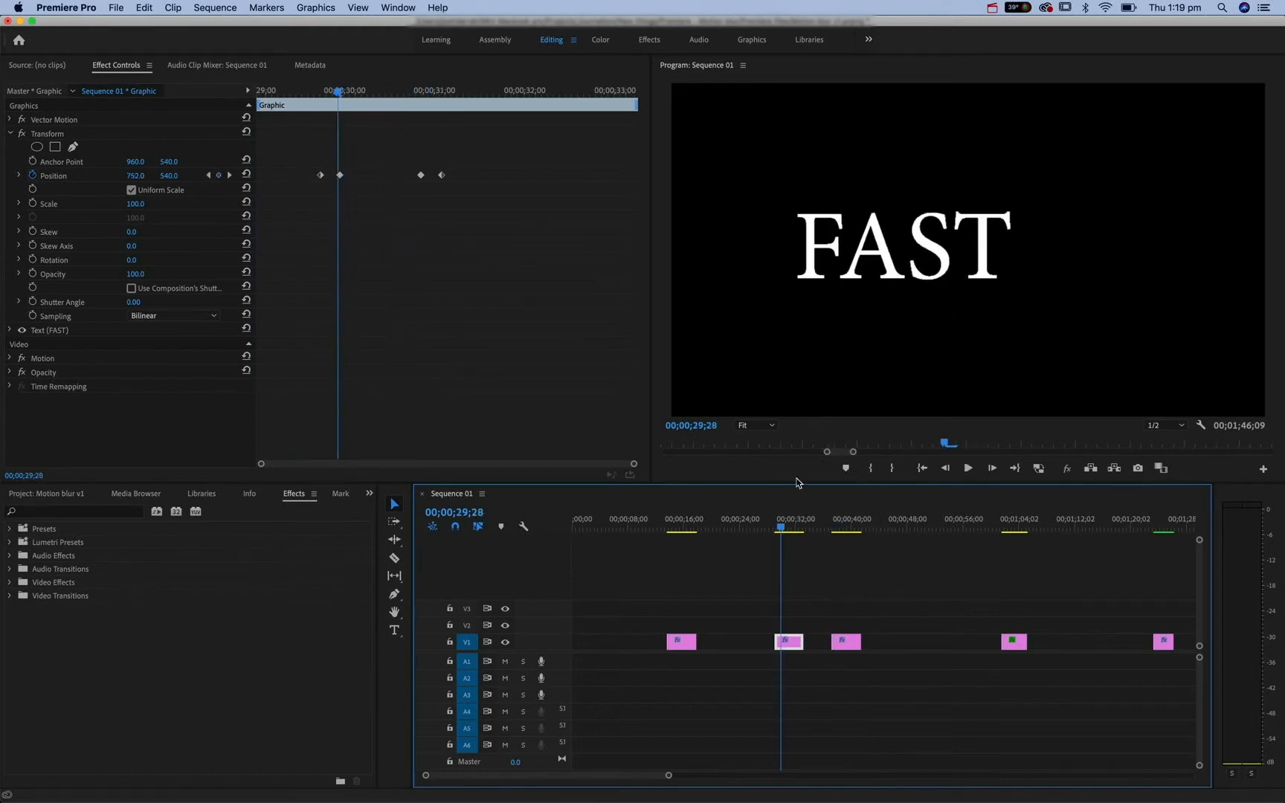
key(Right)
key(Right)
key(Right)
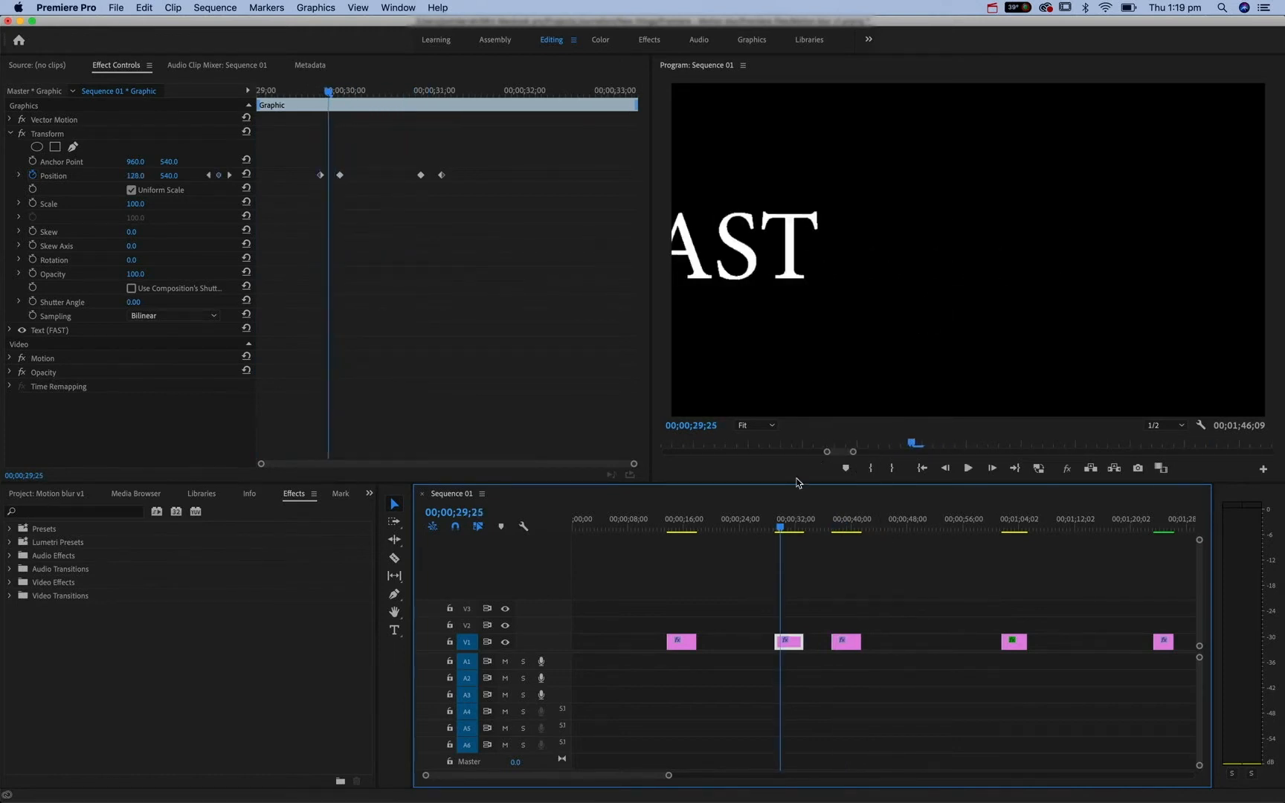
key(Right)
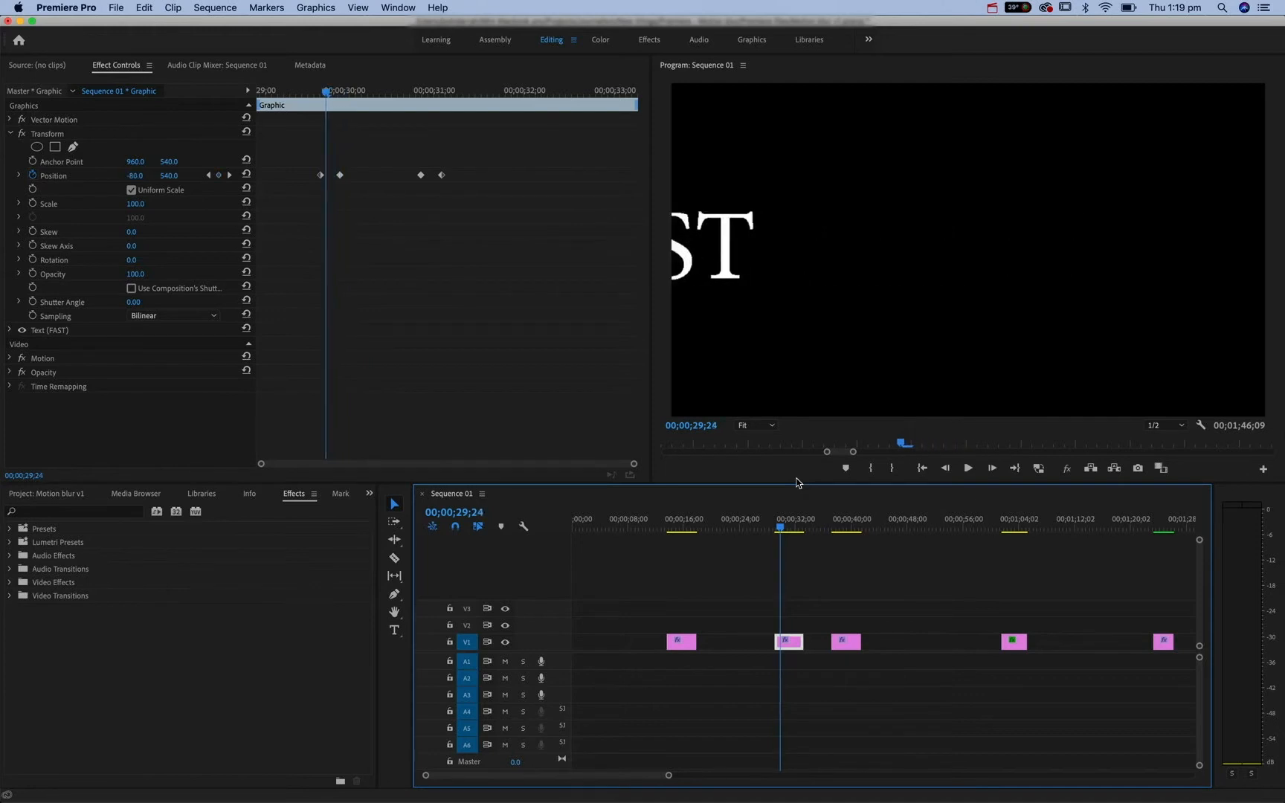
Step back and forth frame by frame through the third FAST clip's entrance to examine its motion blur.
click(837, 529)
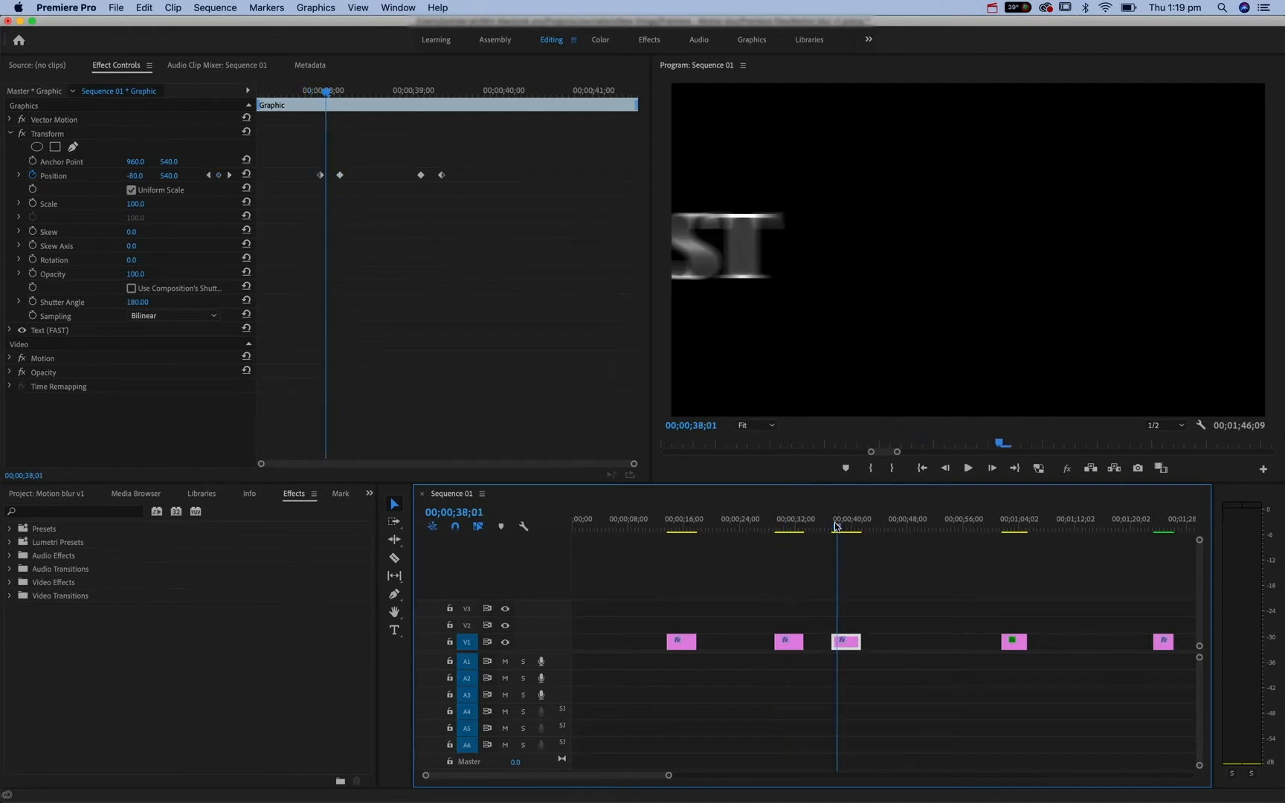
key(Right)
key(Right)
key(Right)
key(Right)
key(Left)
key(Left)
key(Left)
key(Left)
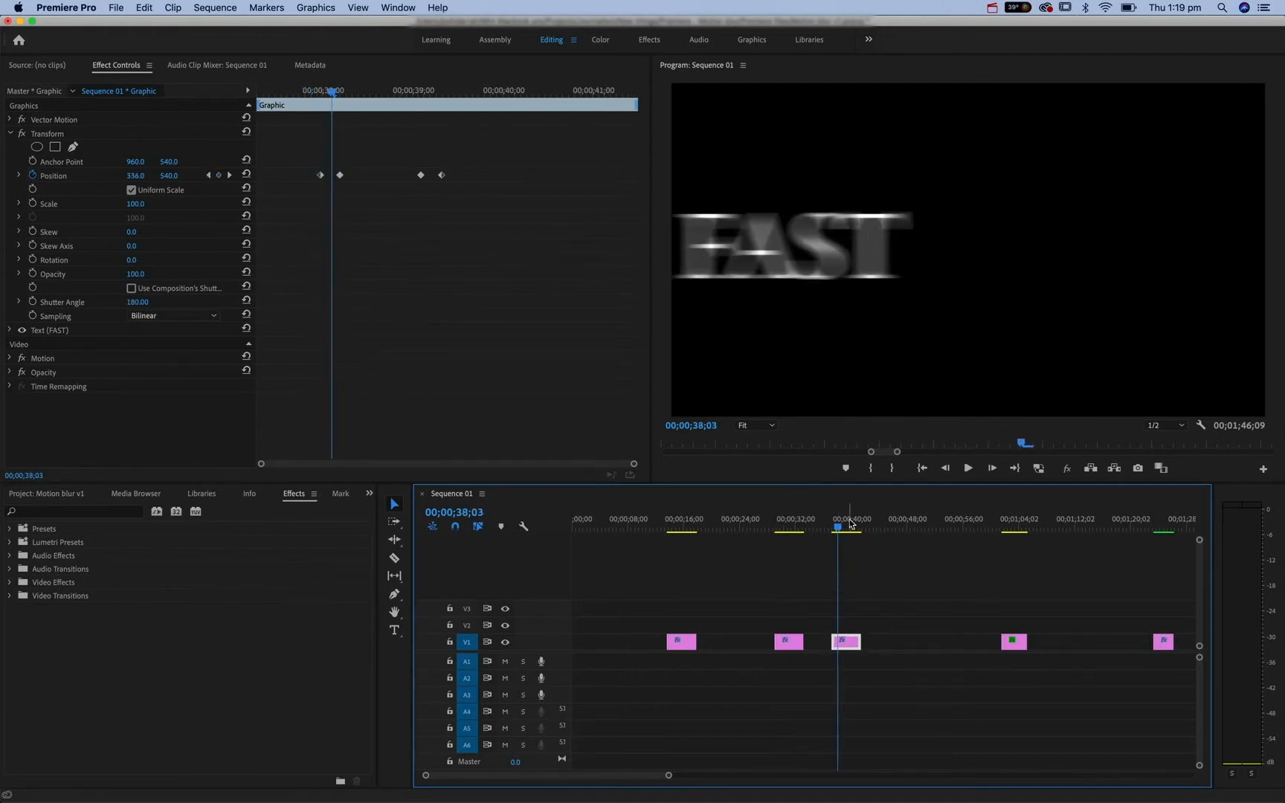
key(Right)
key(Right)
key(Right)
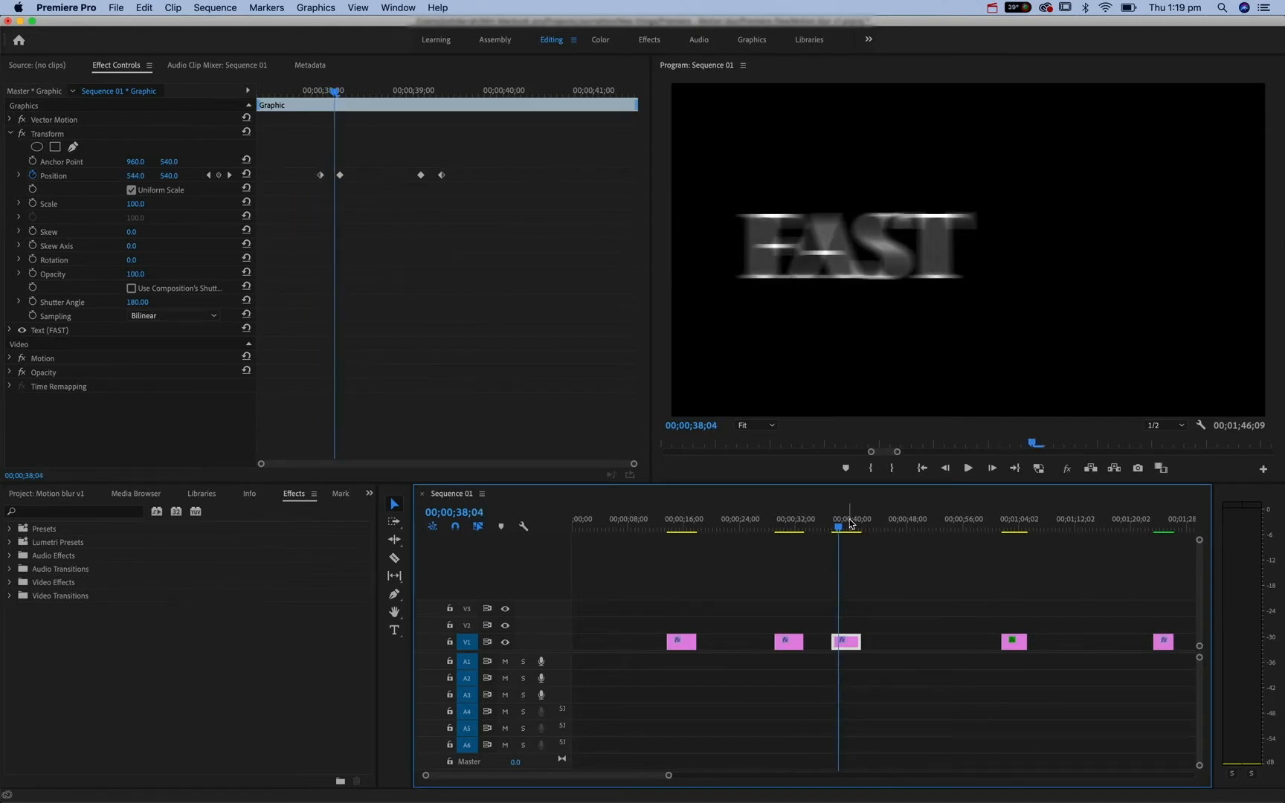
key(Left)
key(Left)
key(Right)
key(Right)
key(Left)
key(Left)
key(Left)
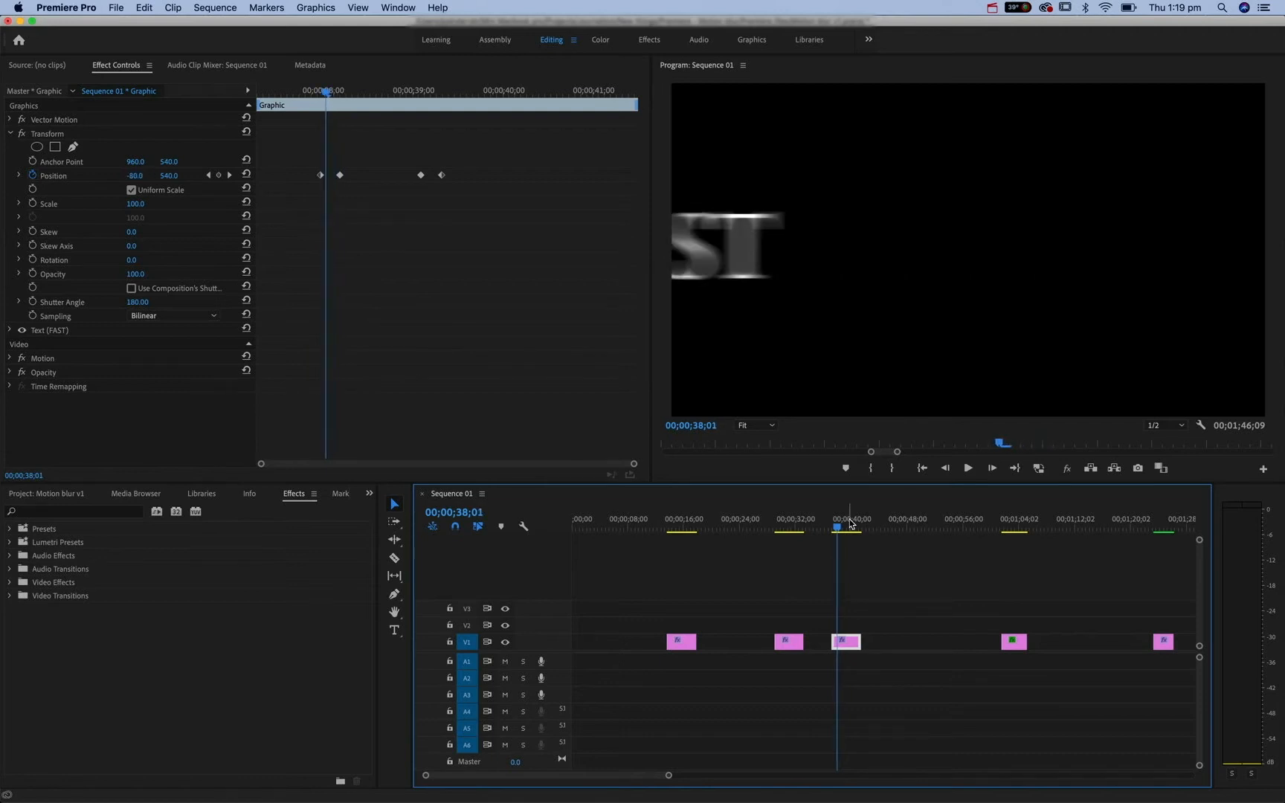
Move the playhead to 00;00;15;28 in the first FAST clip on the timeline.
click(678, 528)
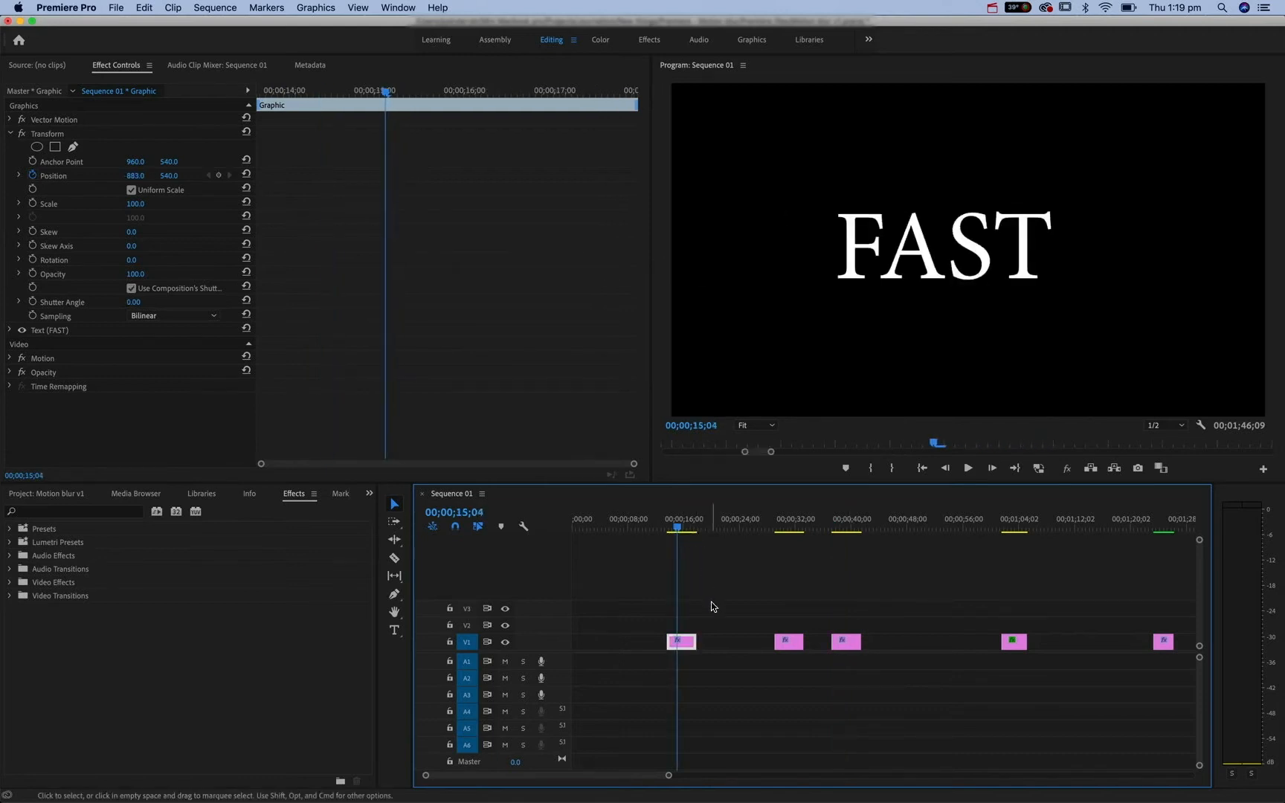
key(=)
key(=)
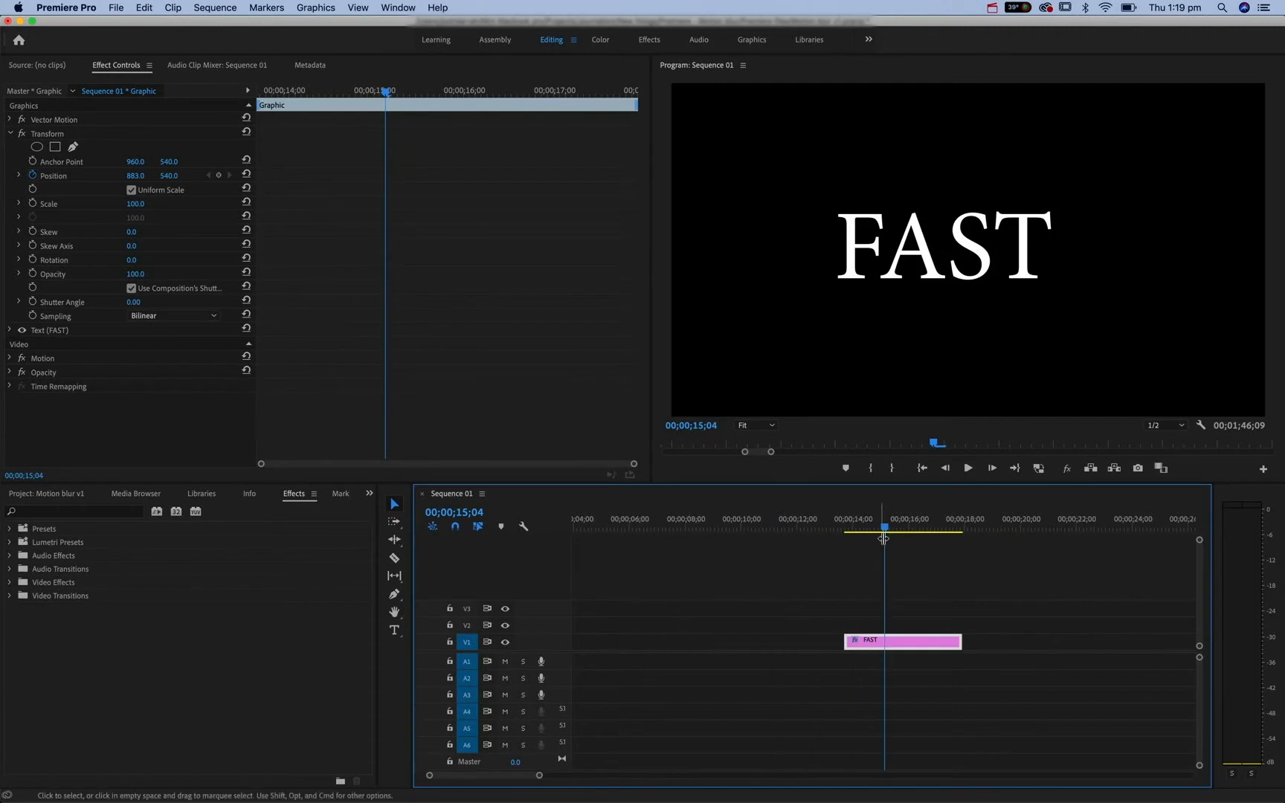
scroll(887, 574, right, 3)
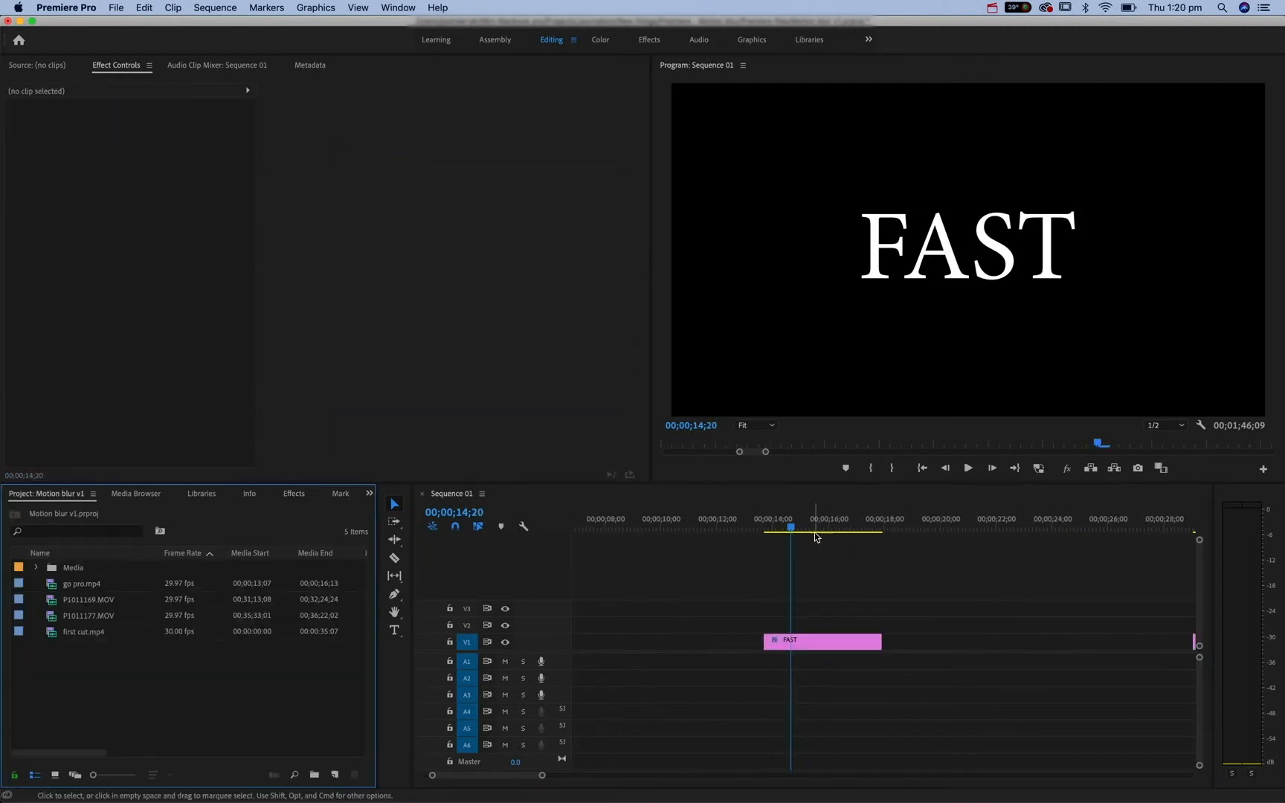
drag(790, 528, 827, 526)
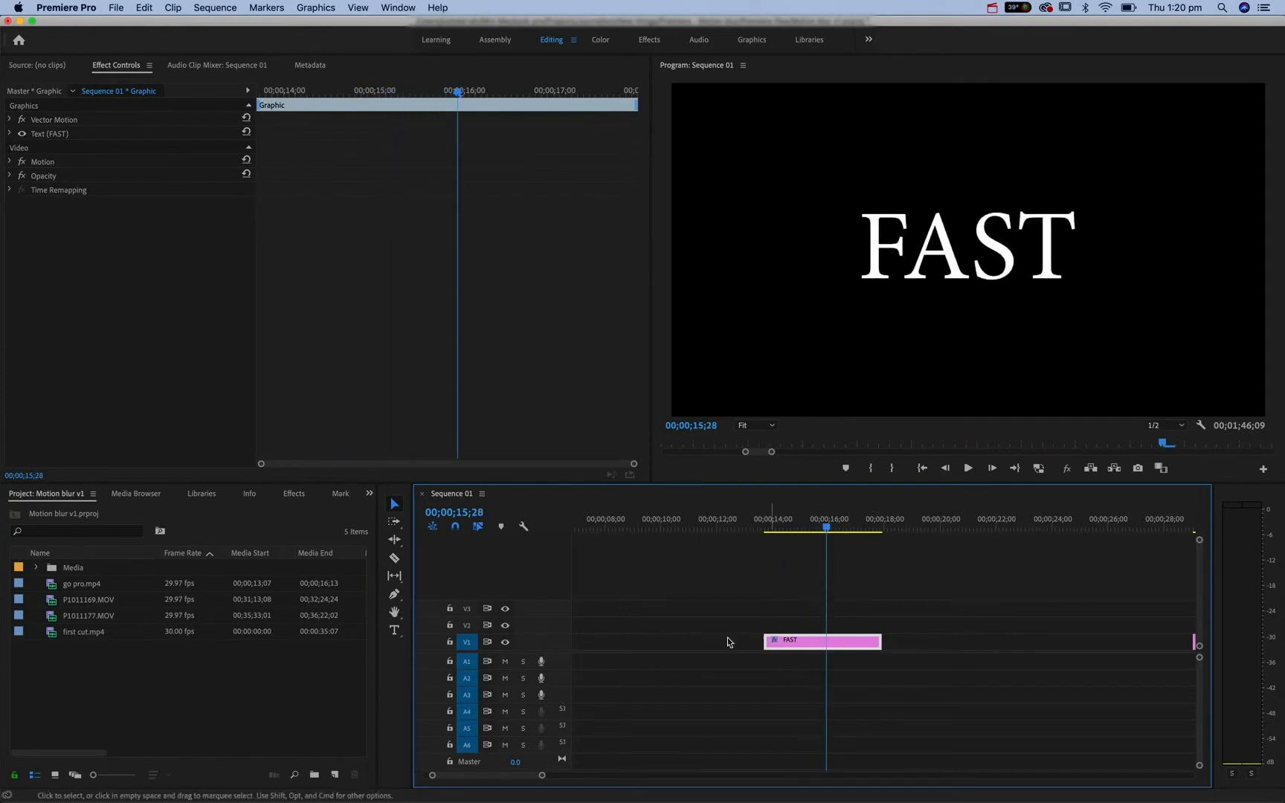
Search the available effects for "transform".
click(293, 494)
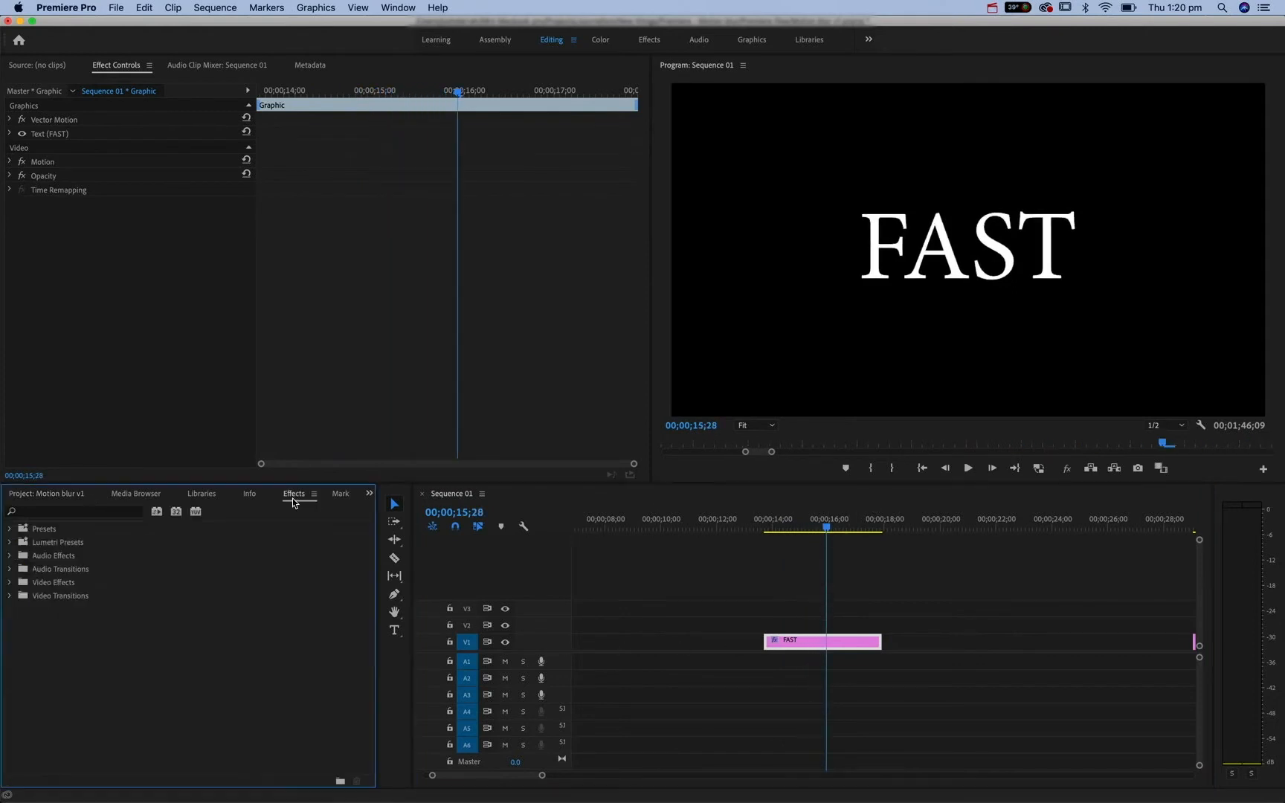
click(398, 8)
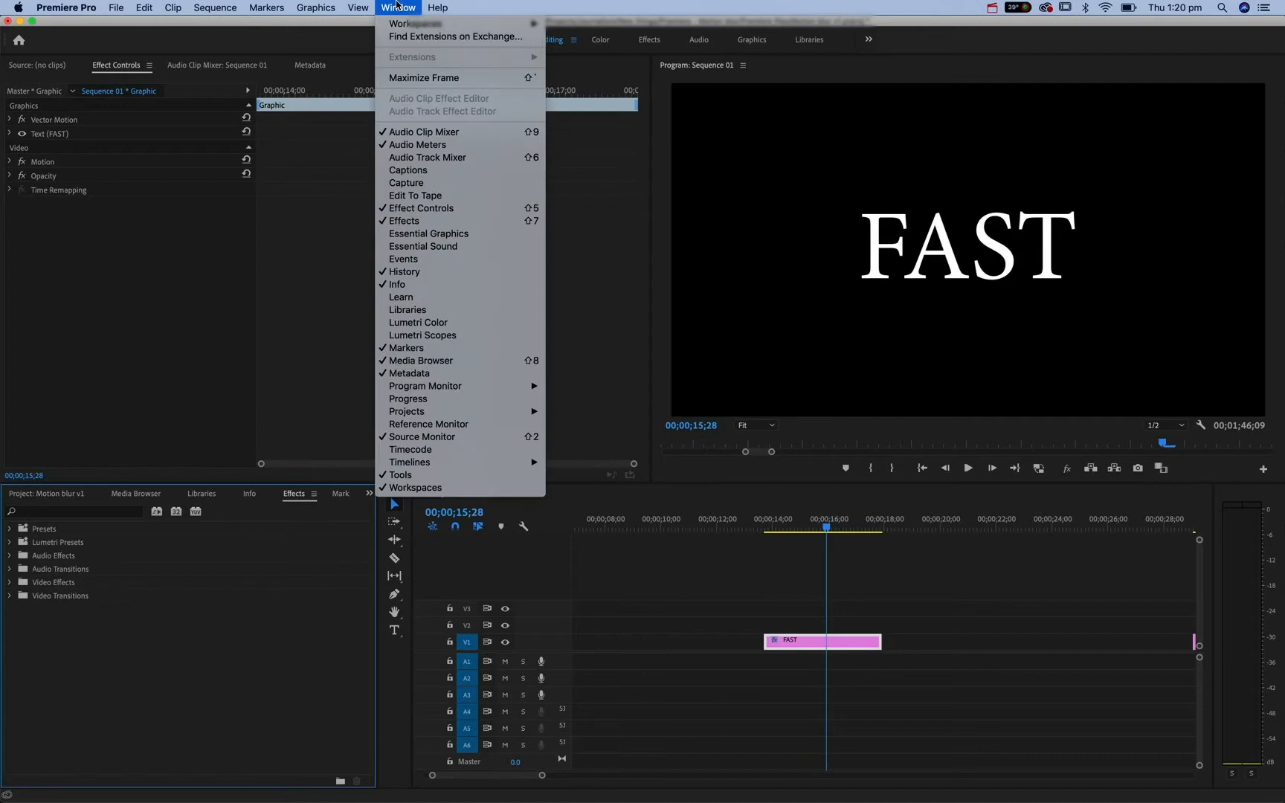
click(442, 221)
click(87, 513)
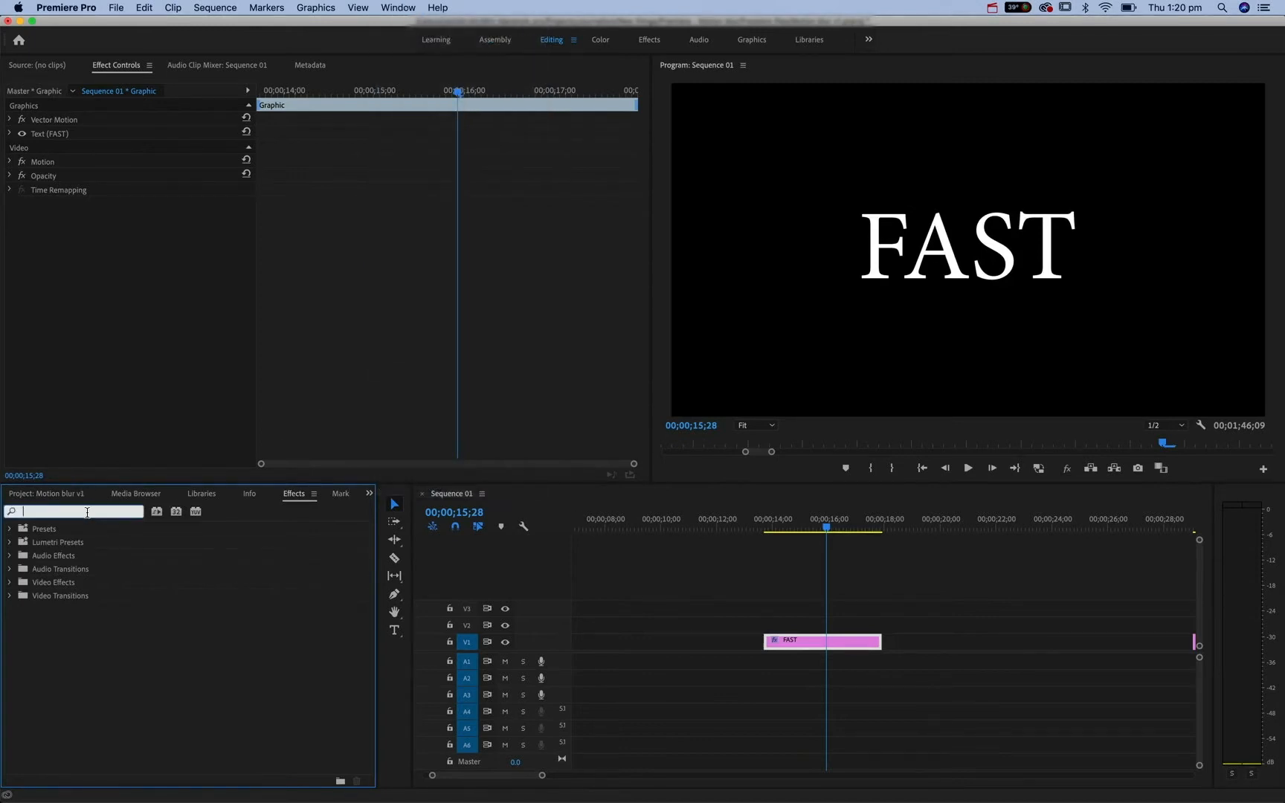
text(transform)
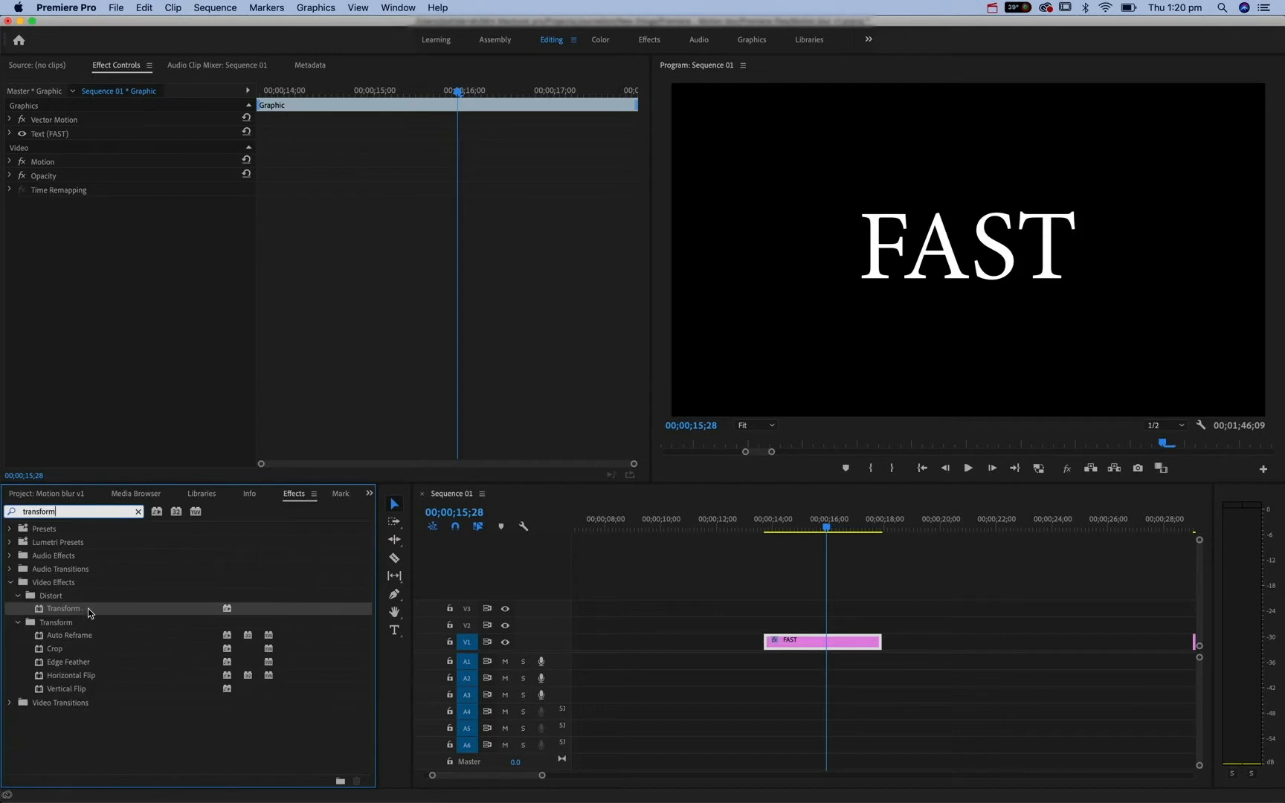
Apply the Transform video effect from the Distort category to the first FAST clip.
click(87, 584)
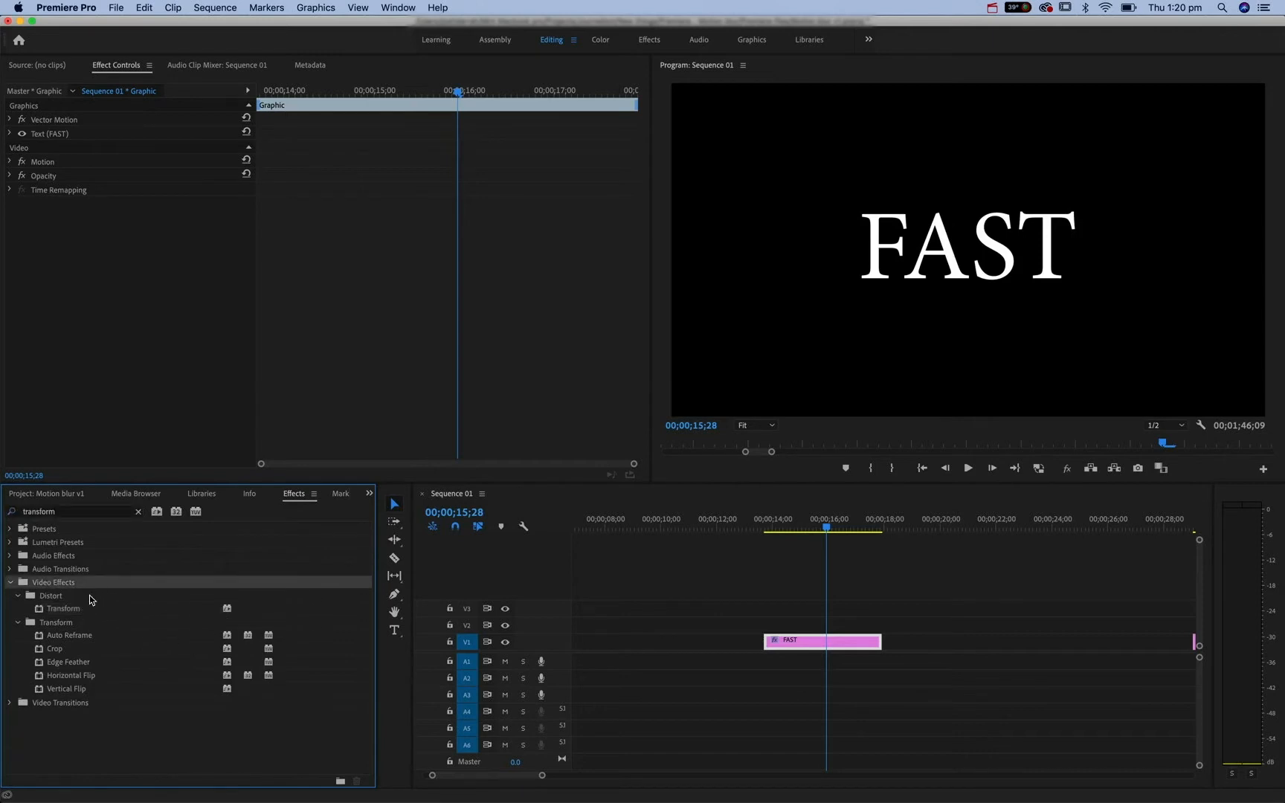
click(91, 595)
click(111, 608)
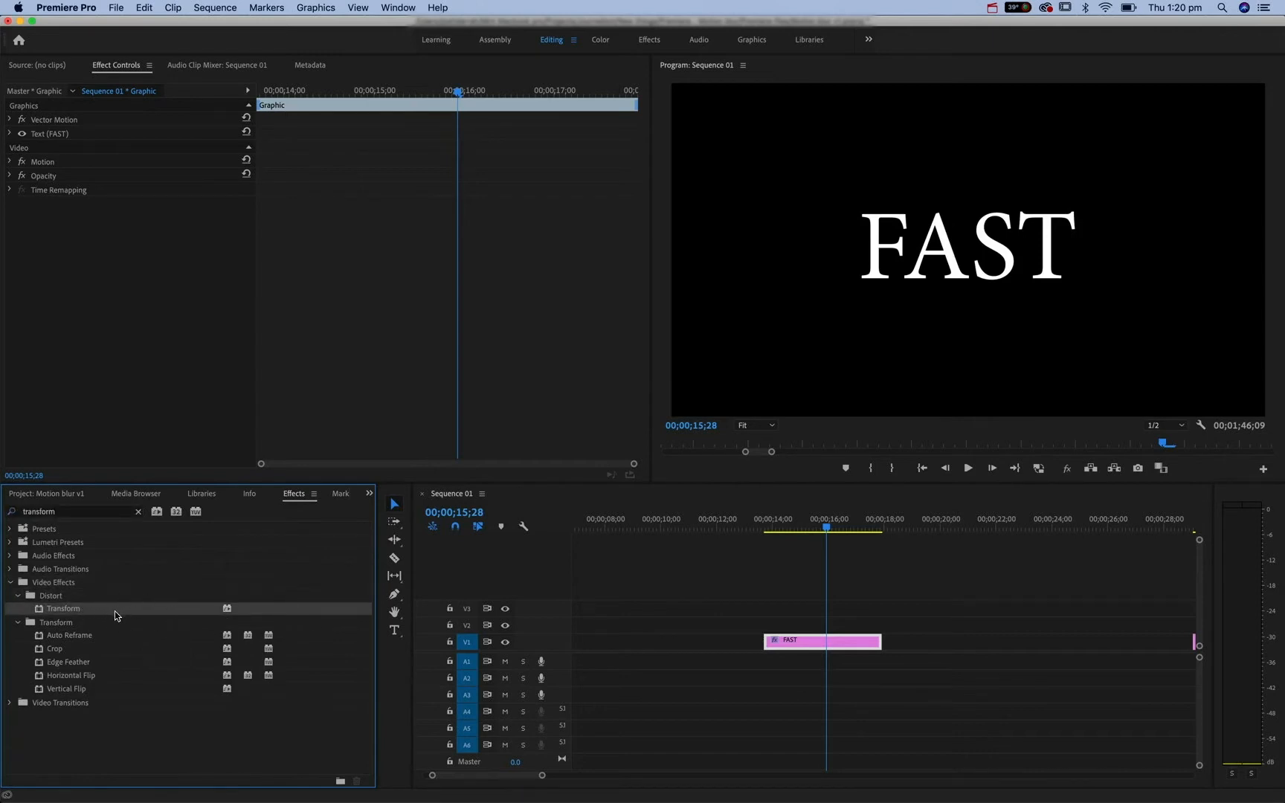
drag(117, 614, 806, 642)
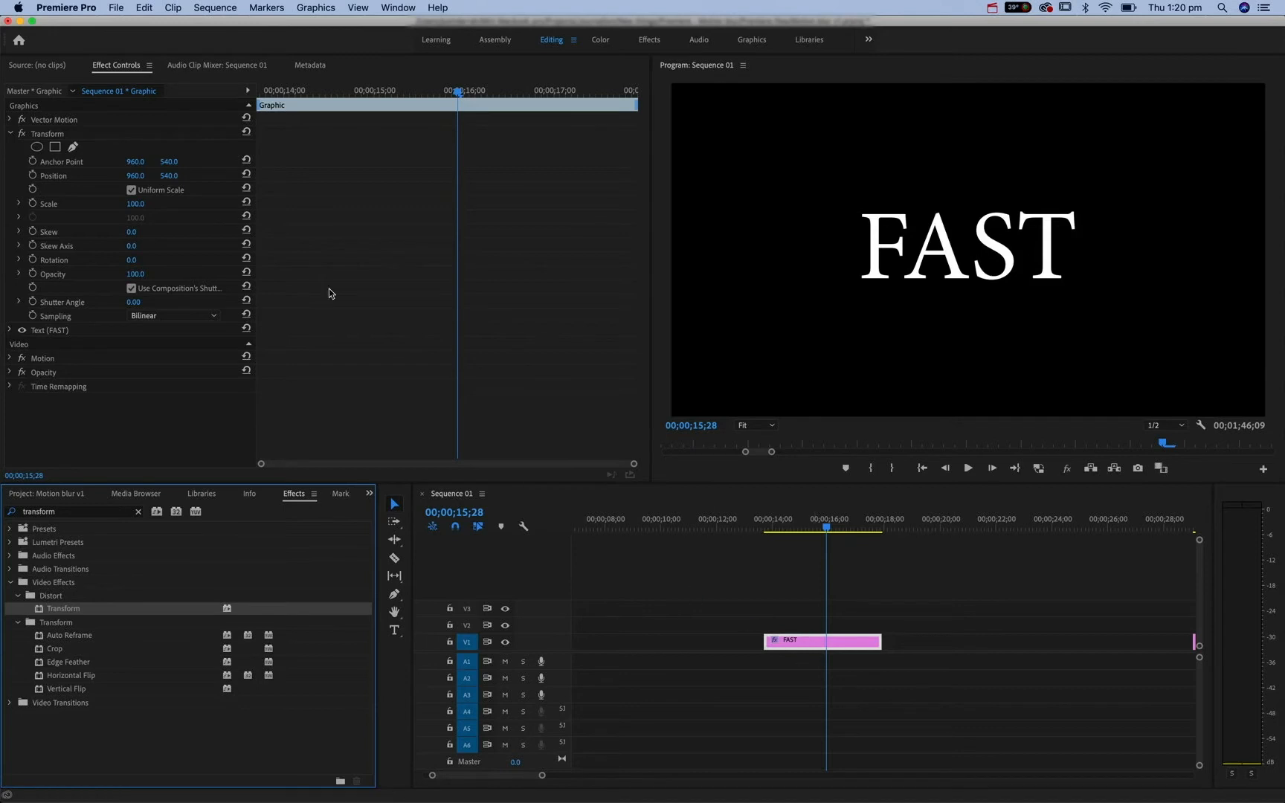
Bring up the effect controls showing the FAST clip's Transform properties.
click(130, 67)
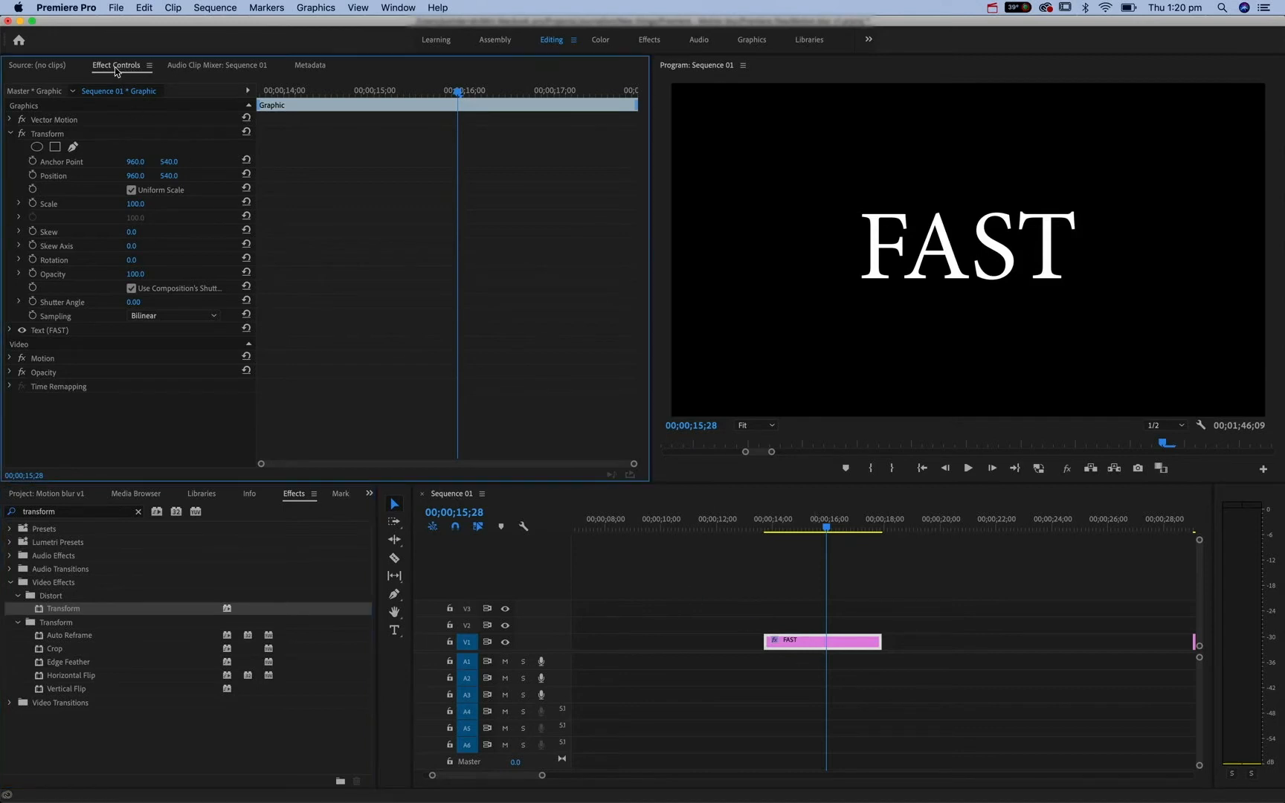
click(403, 6)
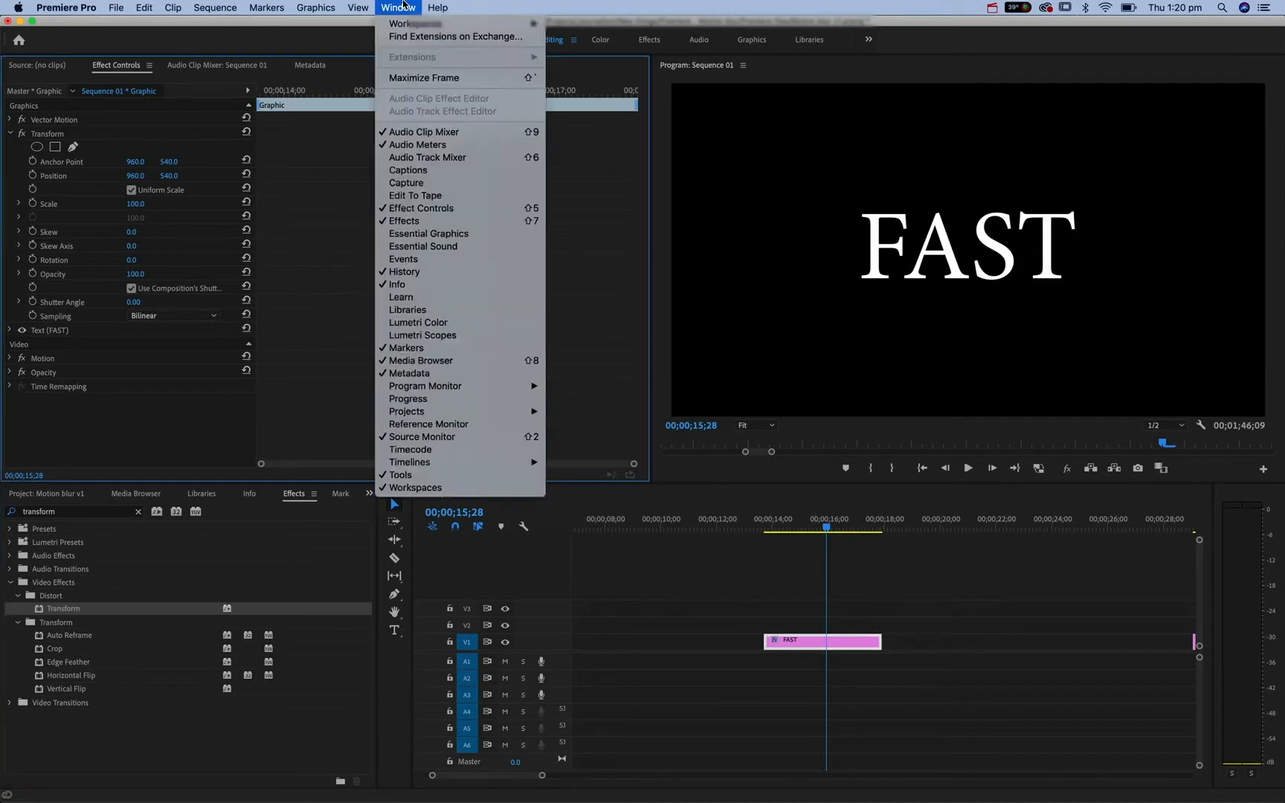
click(486, 209)
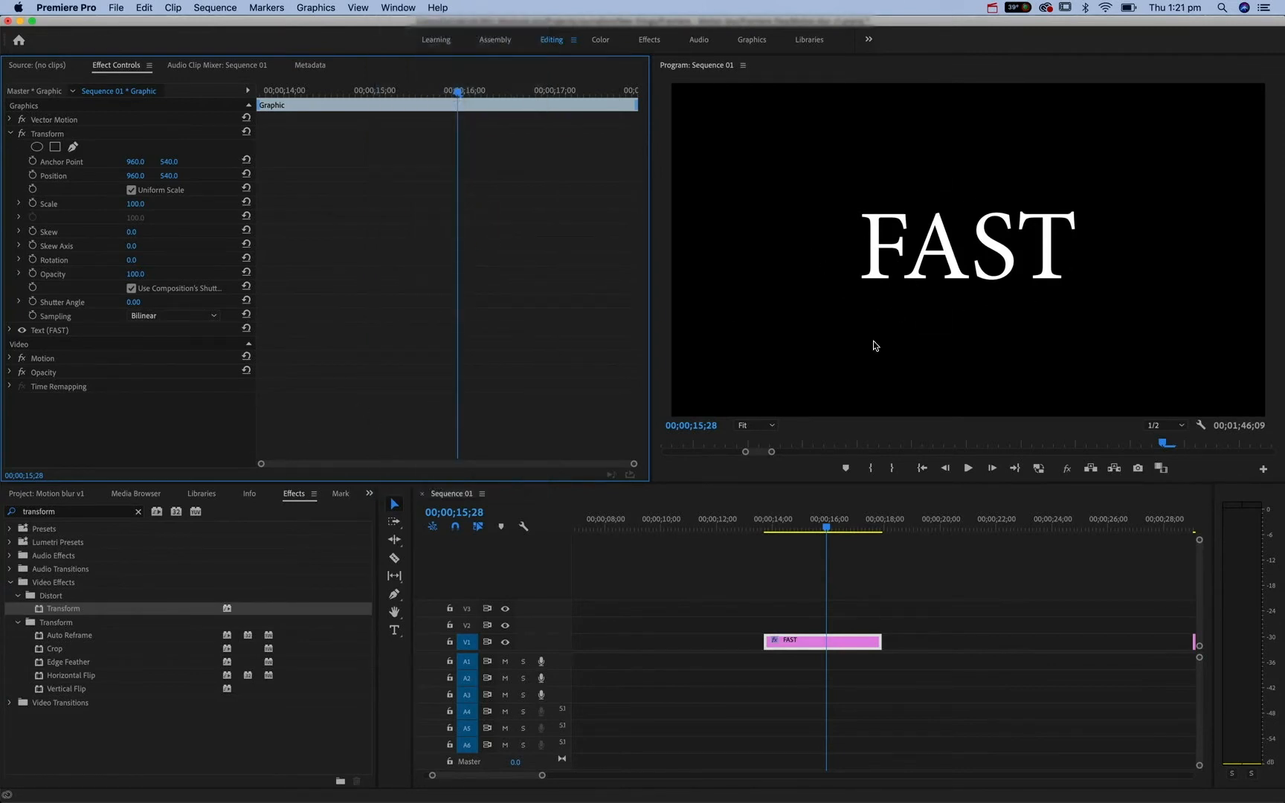
Scrub through the selected FAST clip and leave the playhead at 00;00;16;15.
drag(451, 92, 599, 177)
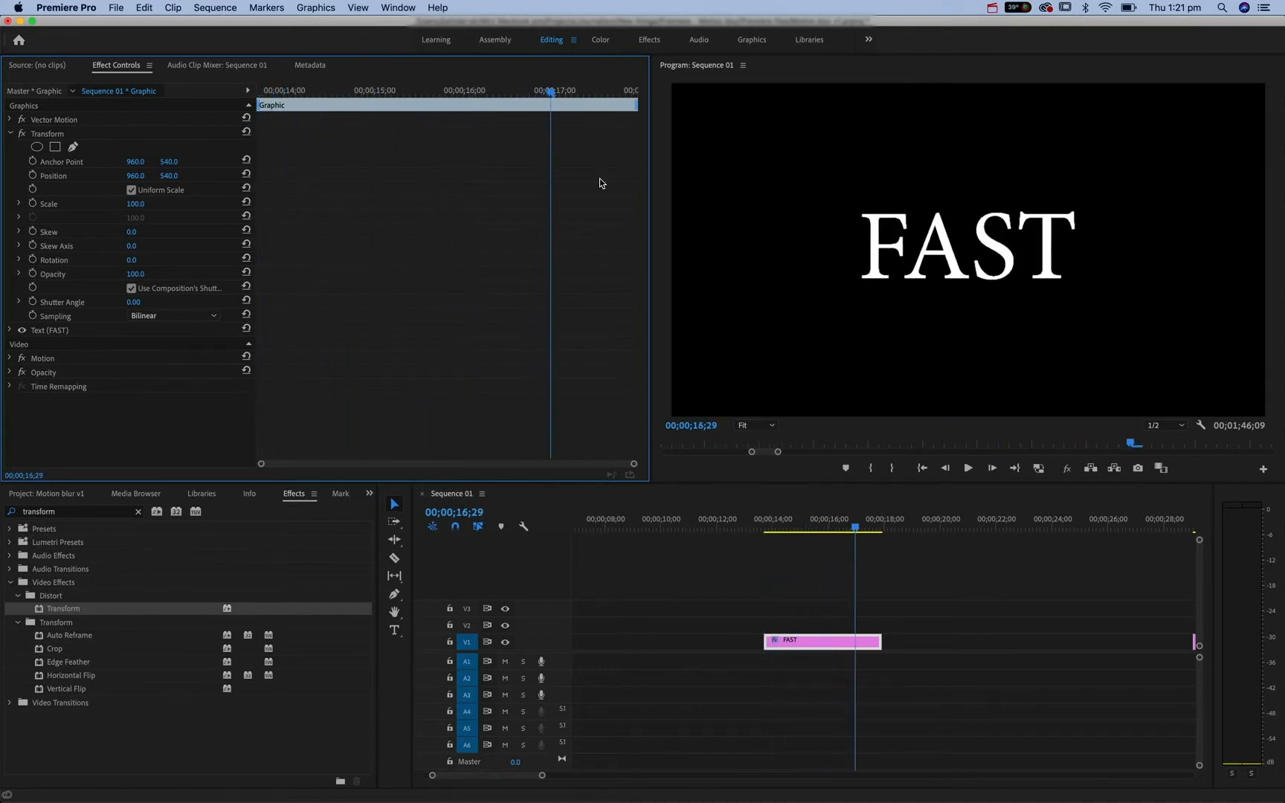
click(816, 560)
scroll(829, 595, up, 3)
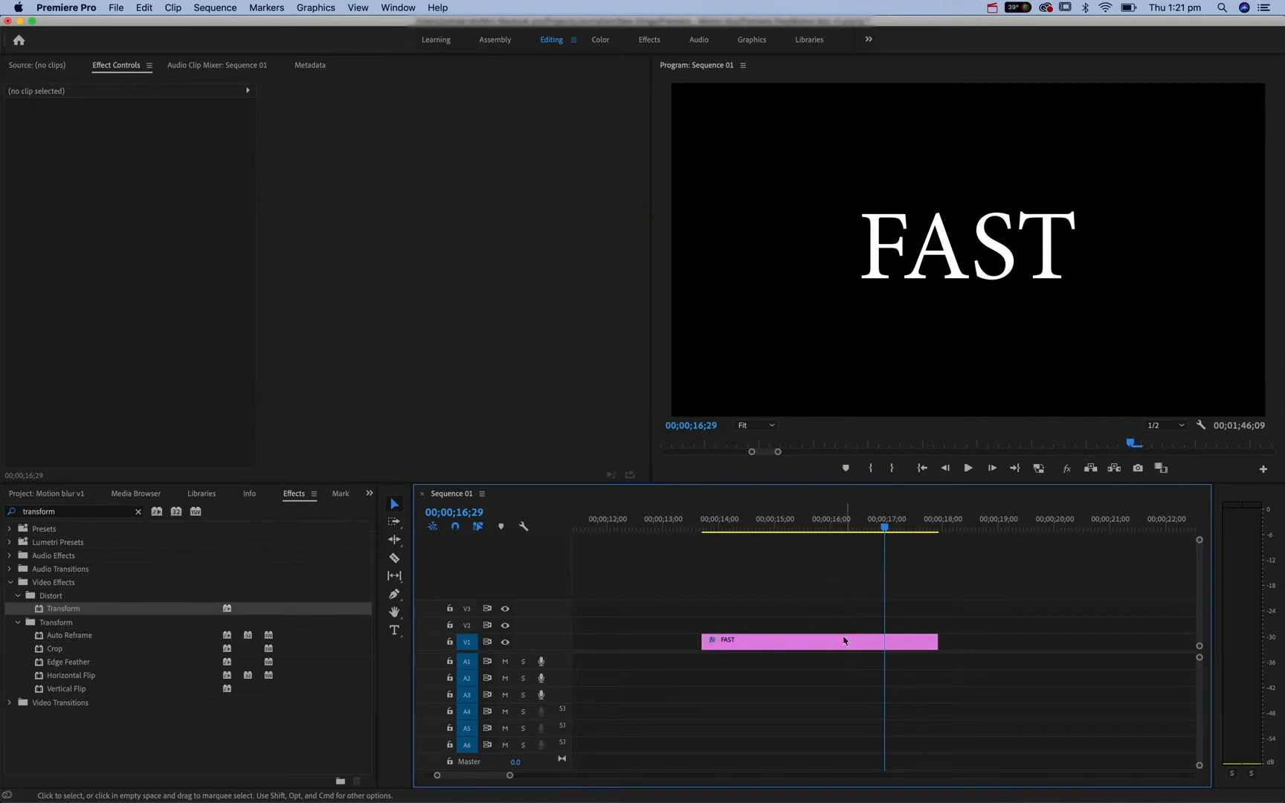
click(845, 640)
drag(538, 95, 623, 92)
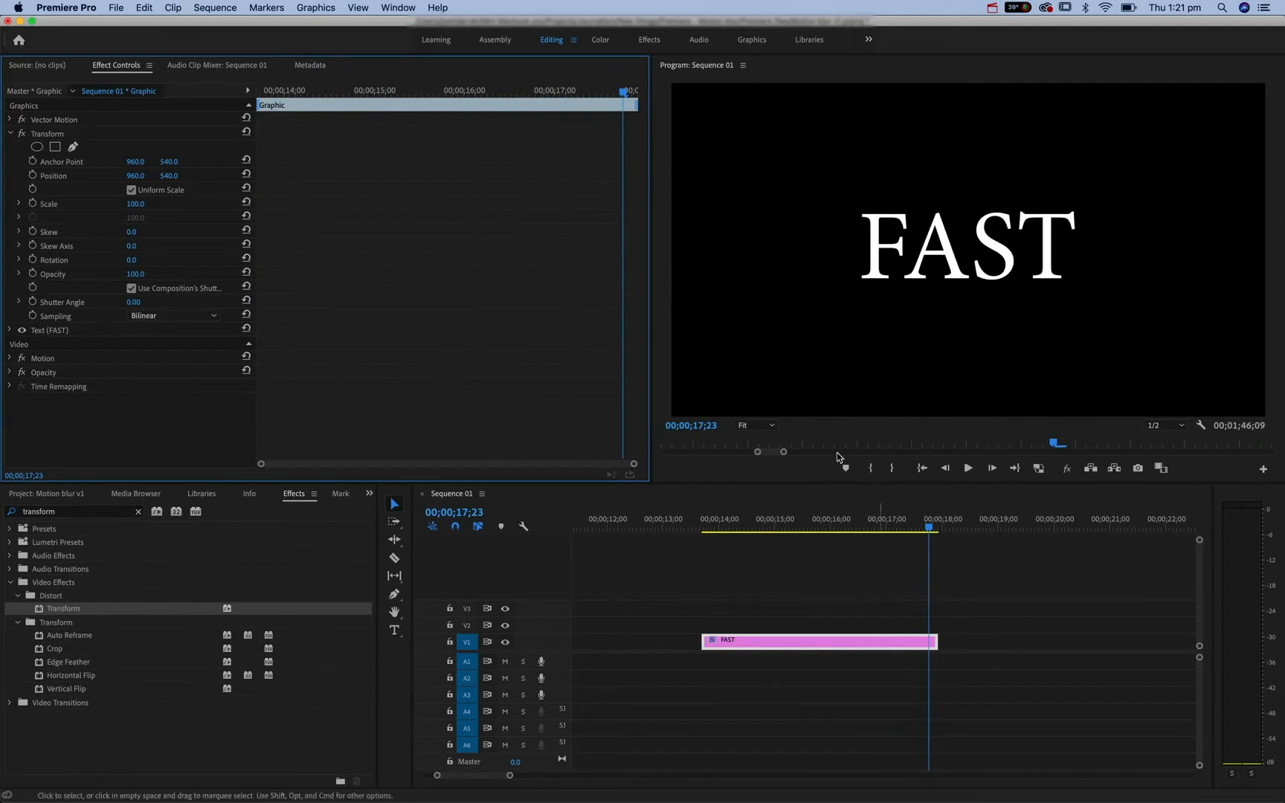
drag(619, 92, 508, 128)
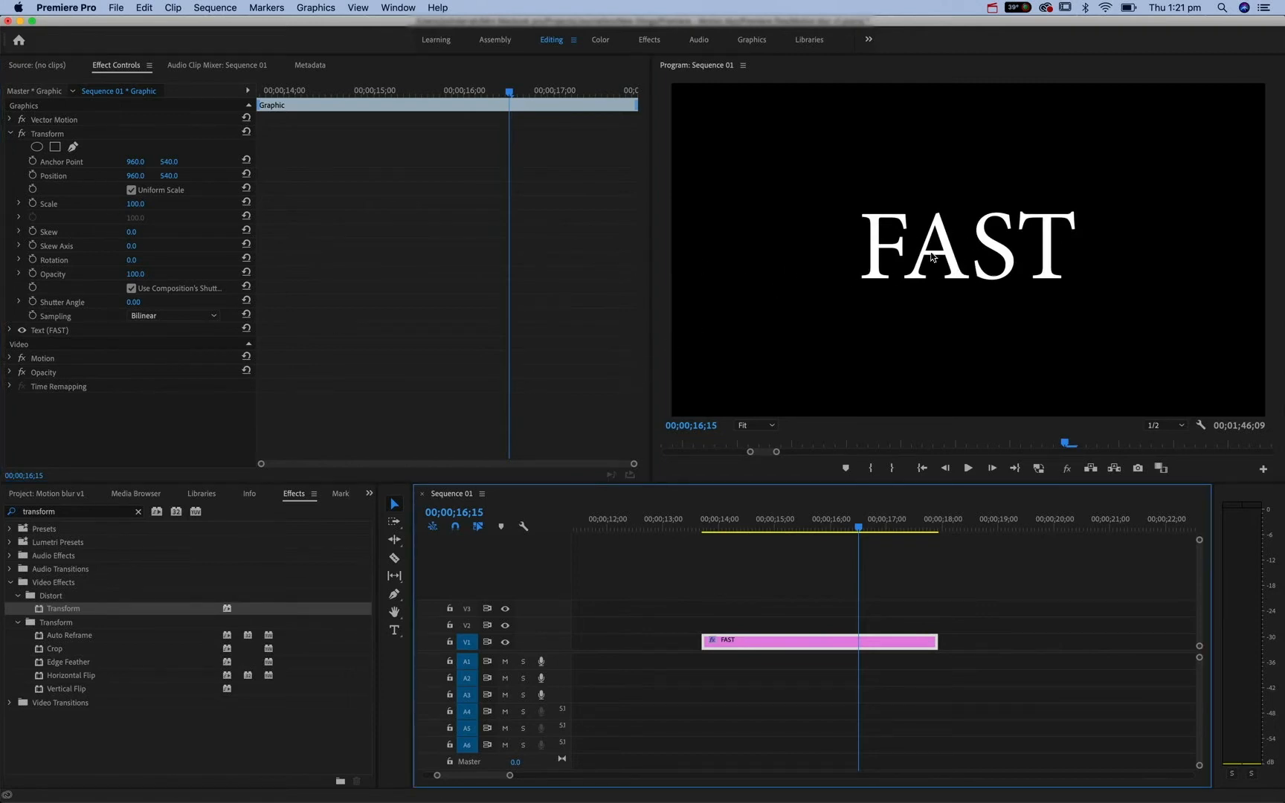
Try shifting the text horizontally and vertically with the Transform effect's Position, undoing each change.
click(106, 177)
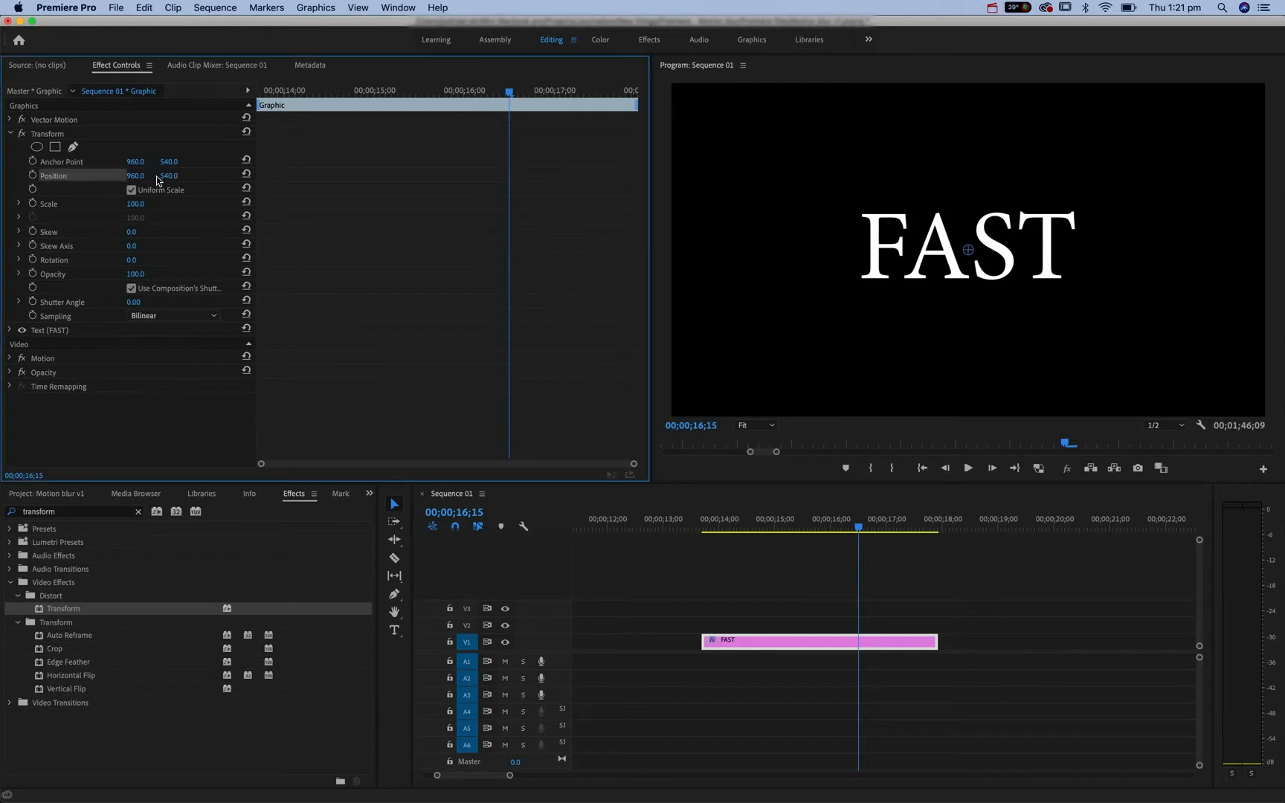
drag(136, 175, 28, 175)
key(super+z)
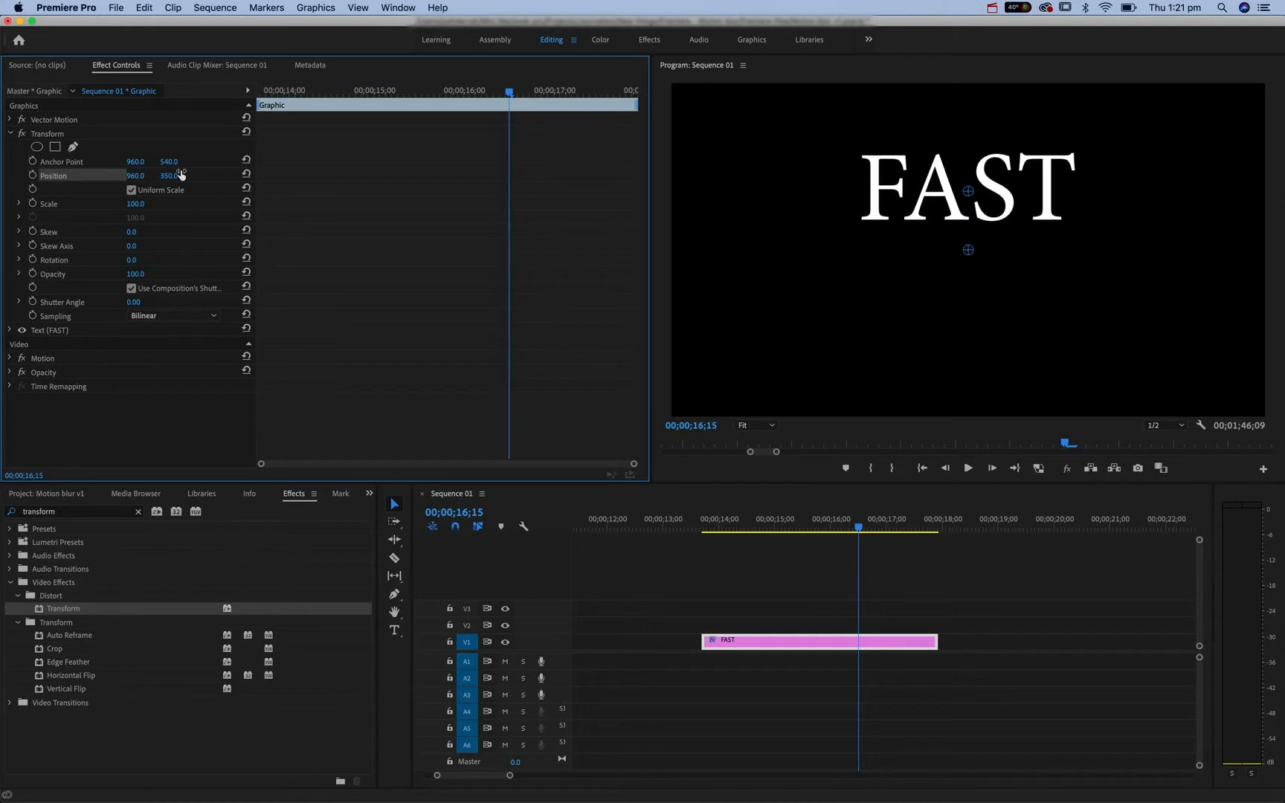
drag(169, 177, 223, 177)
key(super+z)
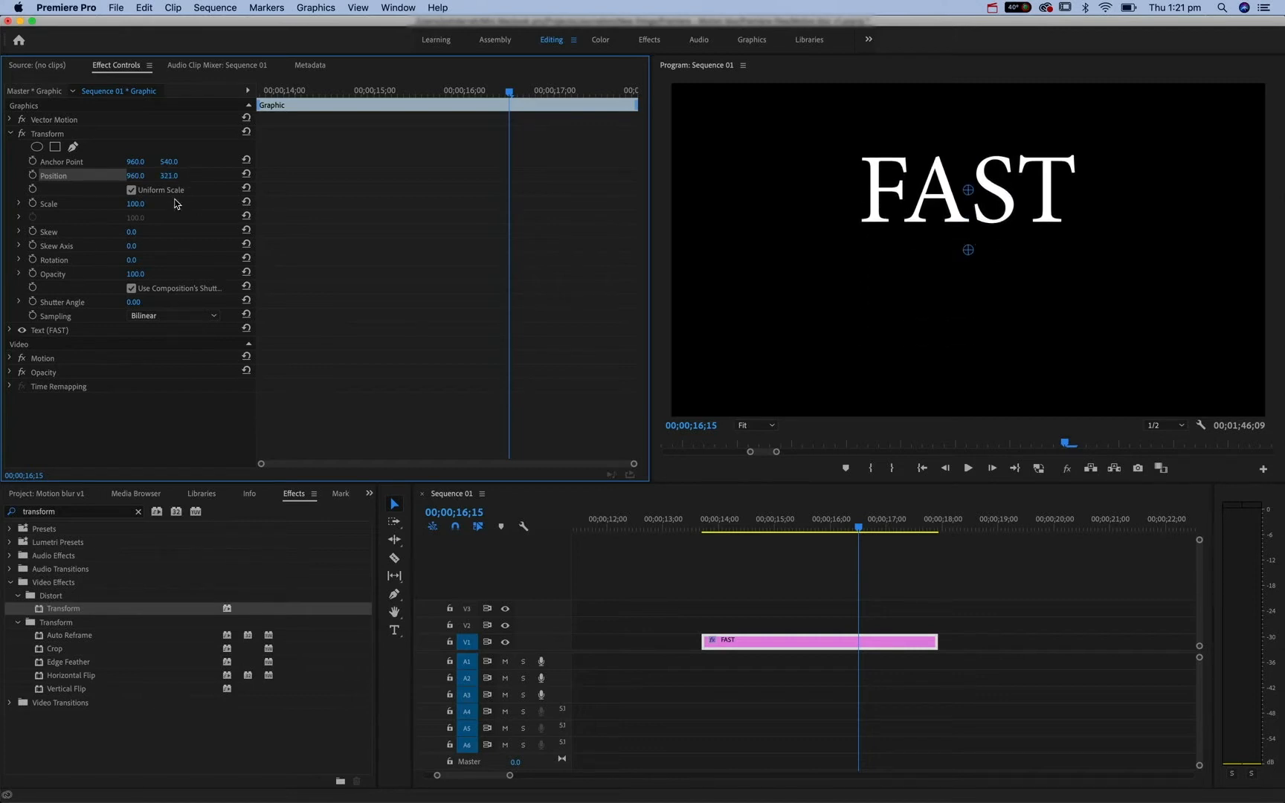
key(super+z)
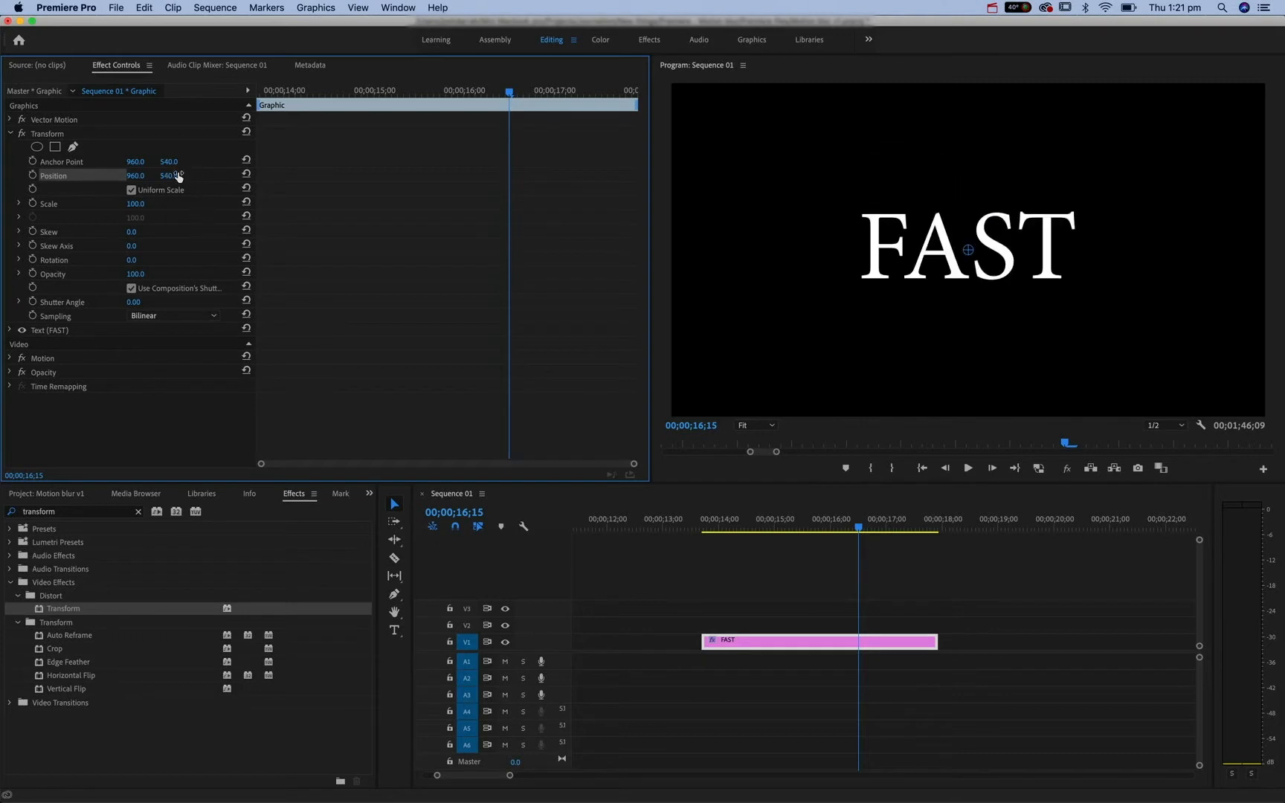
Try a vertical Transform Position of 800 and undo it.
click(170, 176)
text(800)
key(Return)
key(super+z)
Compare the clip's built-in Motion properties with those of the Transform effect, then collapse Motion and select Transform.
click(11, 359)
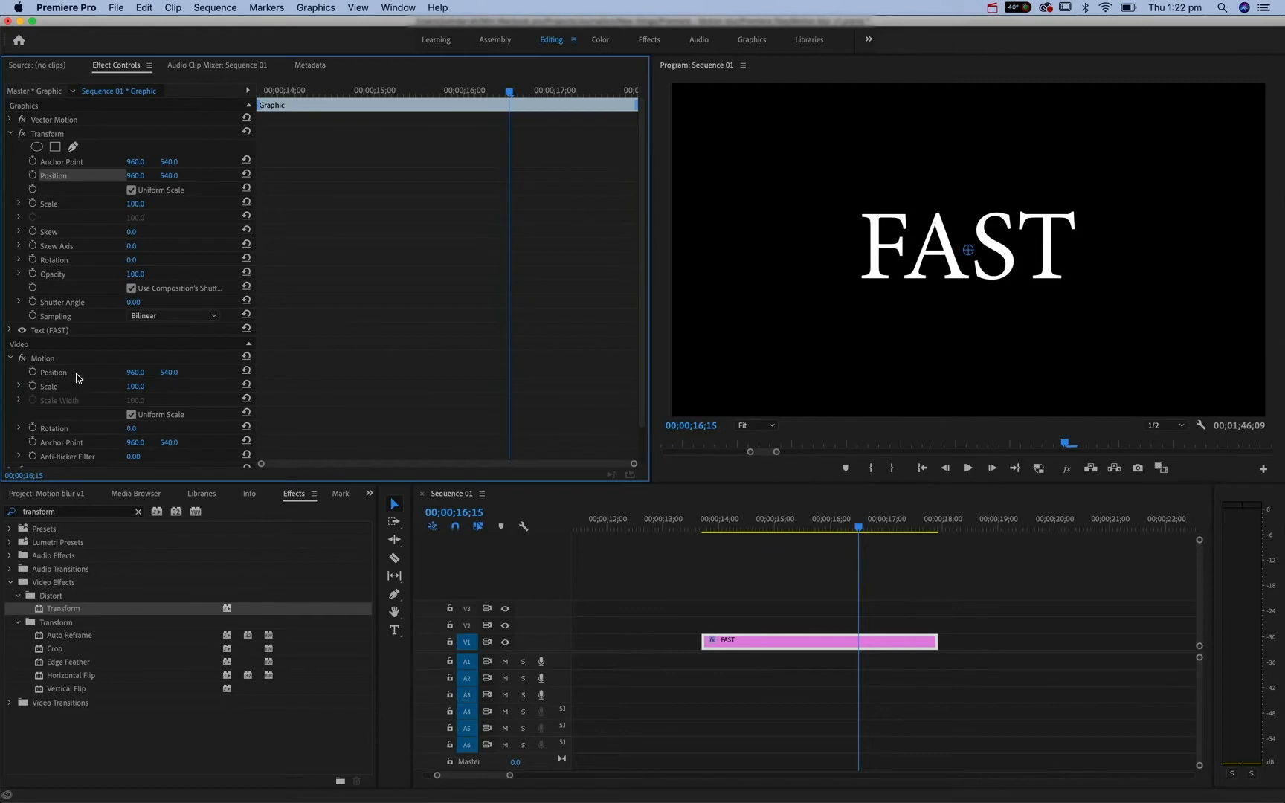
click(77, 374)
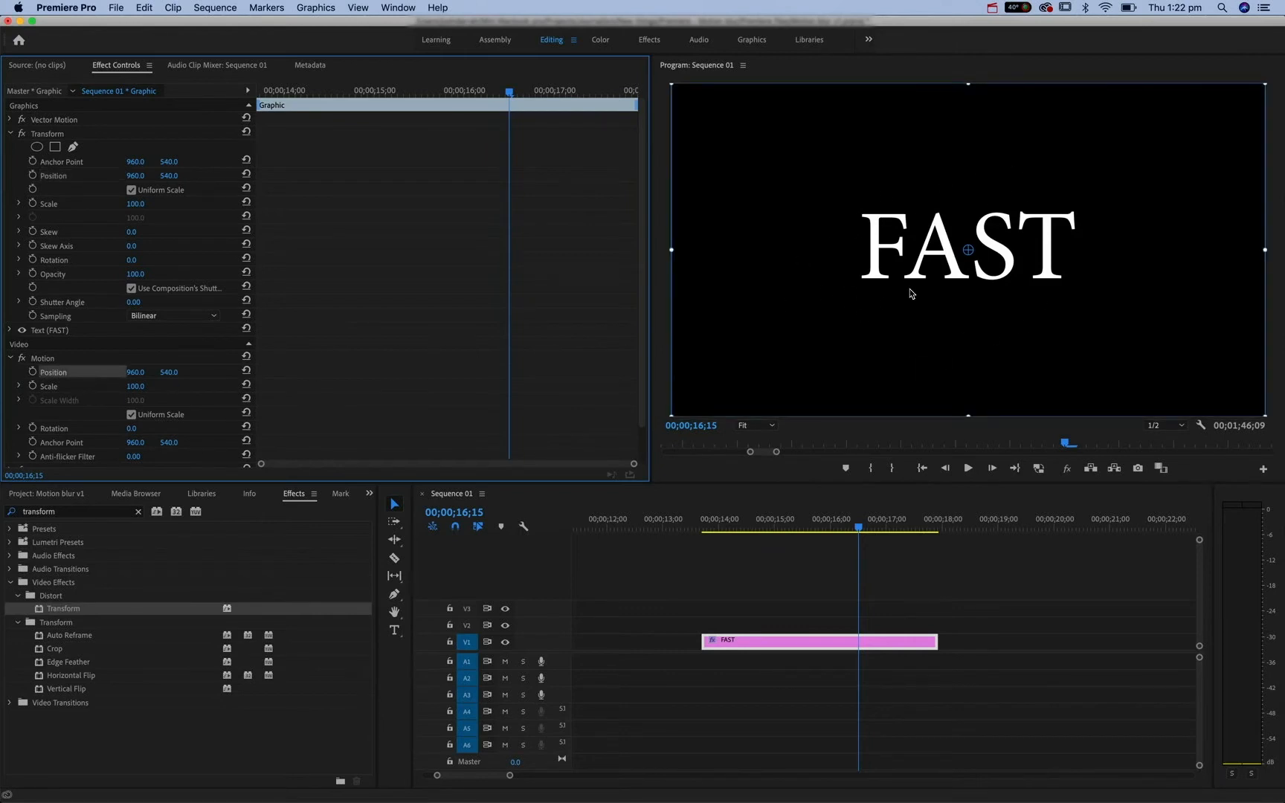
click(81, 177)
click(58, 137)
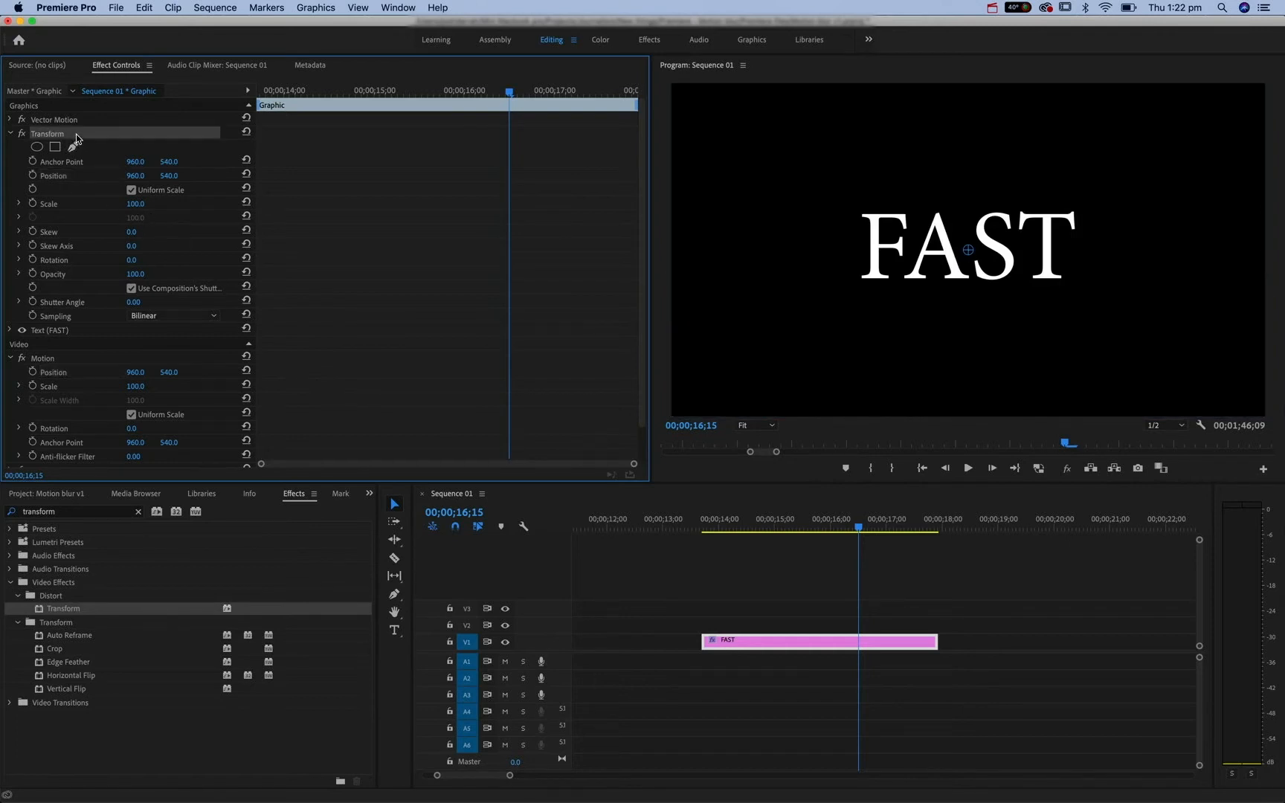
click(90, 360)
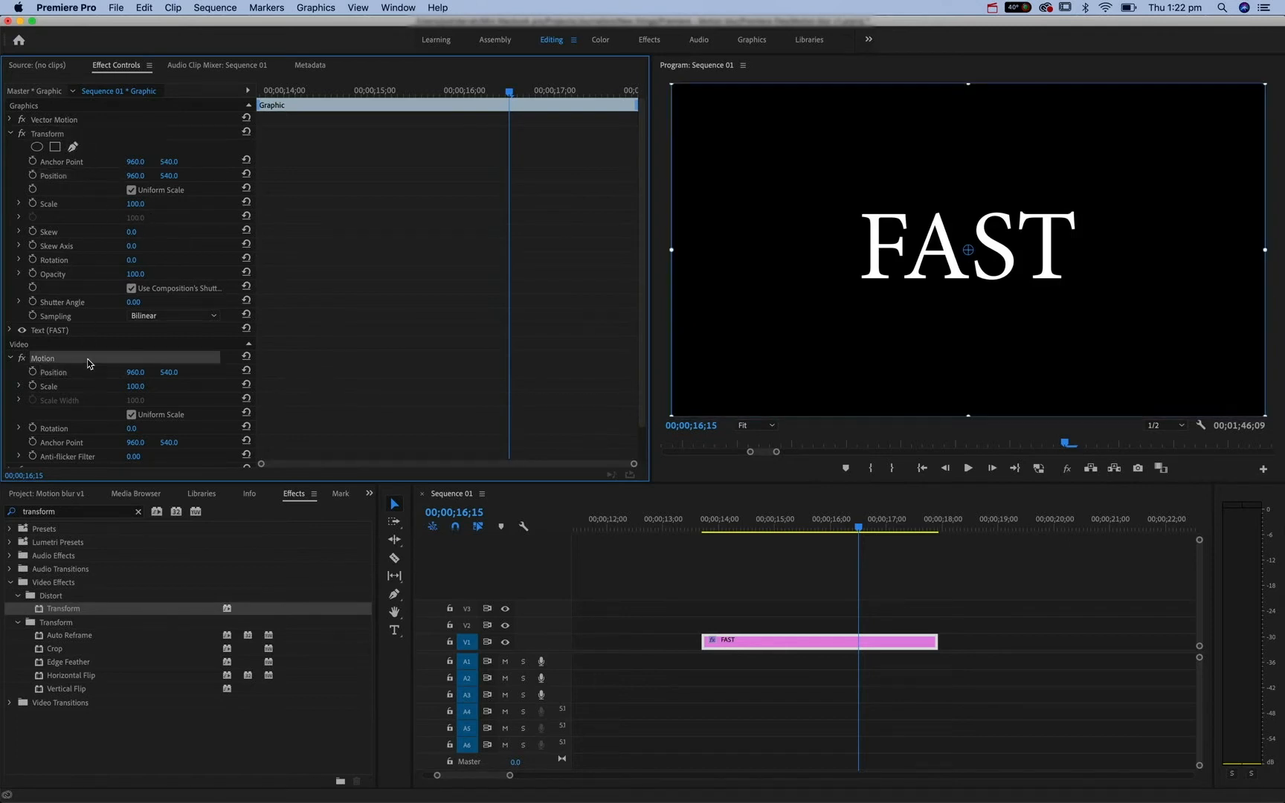
click(11, 360)
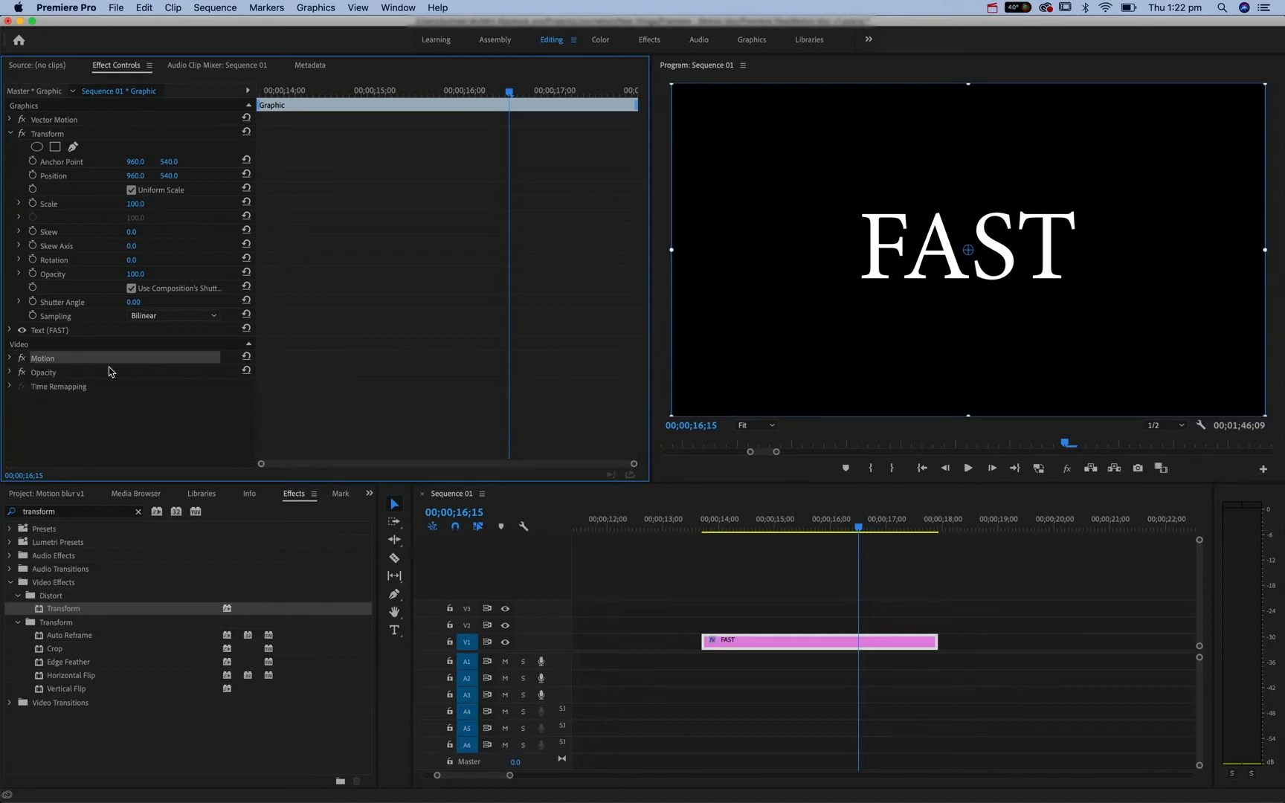
click(81, 134)
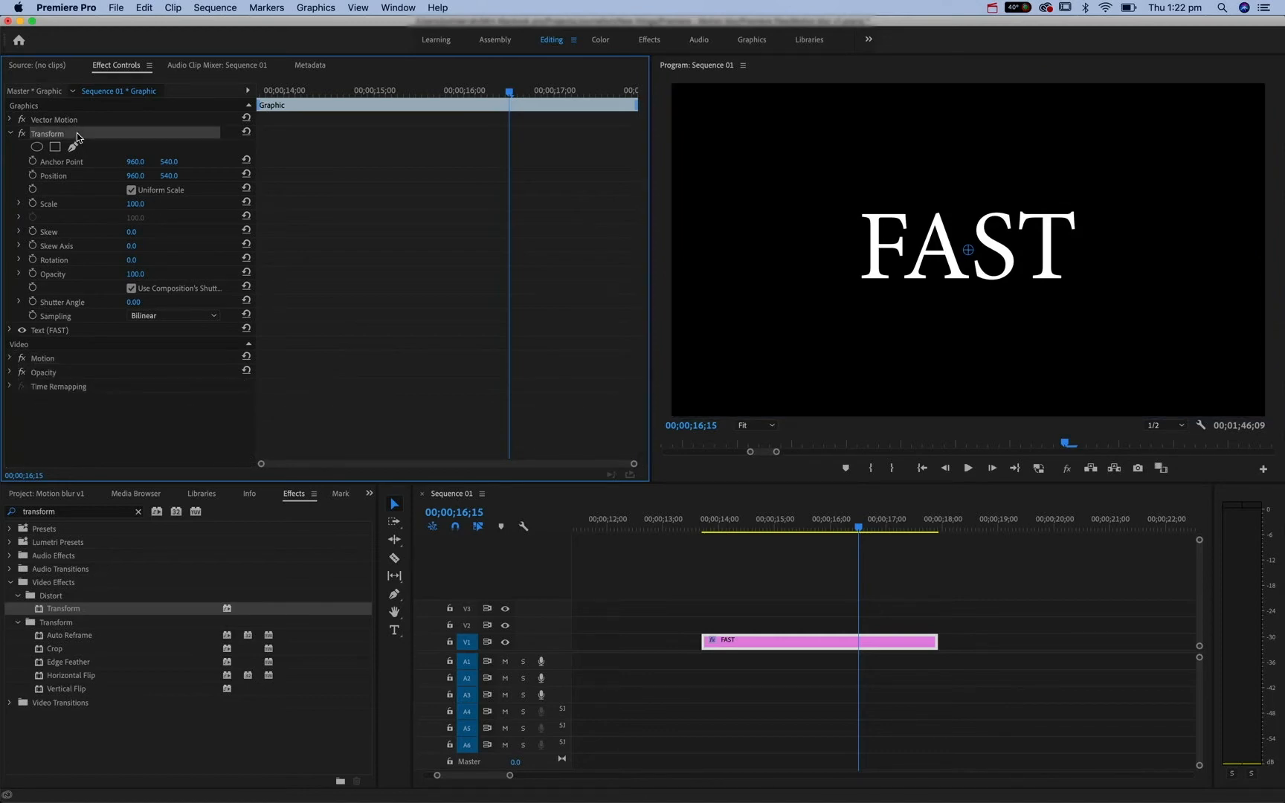
Enable keyframing for the Transform effect's Position with a starting keyframe at 00;00;14;17.
click(80, 179)
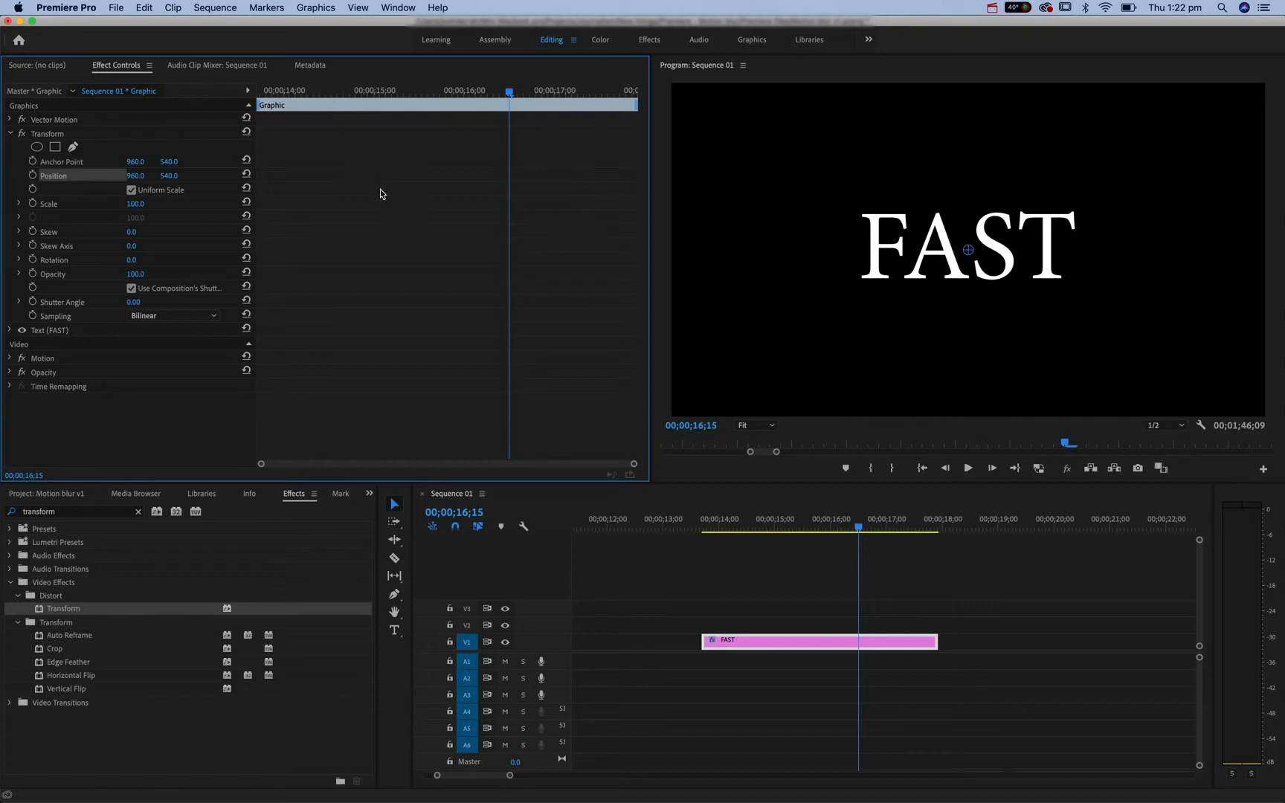
mouse_move(325, 94)
mouse_down()
mouse_move(311, 93)
mouse_move(333, 93)
mouse_up()
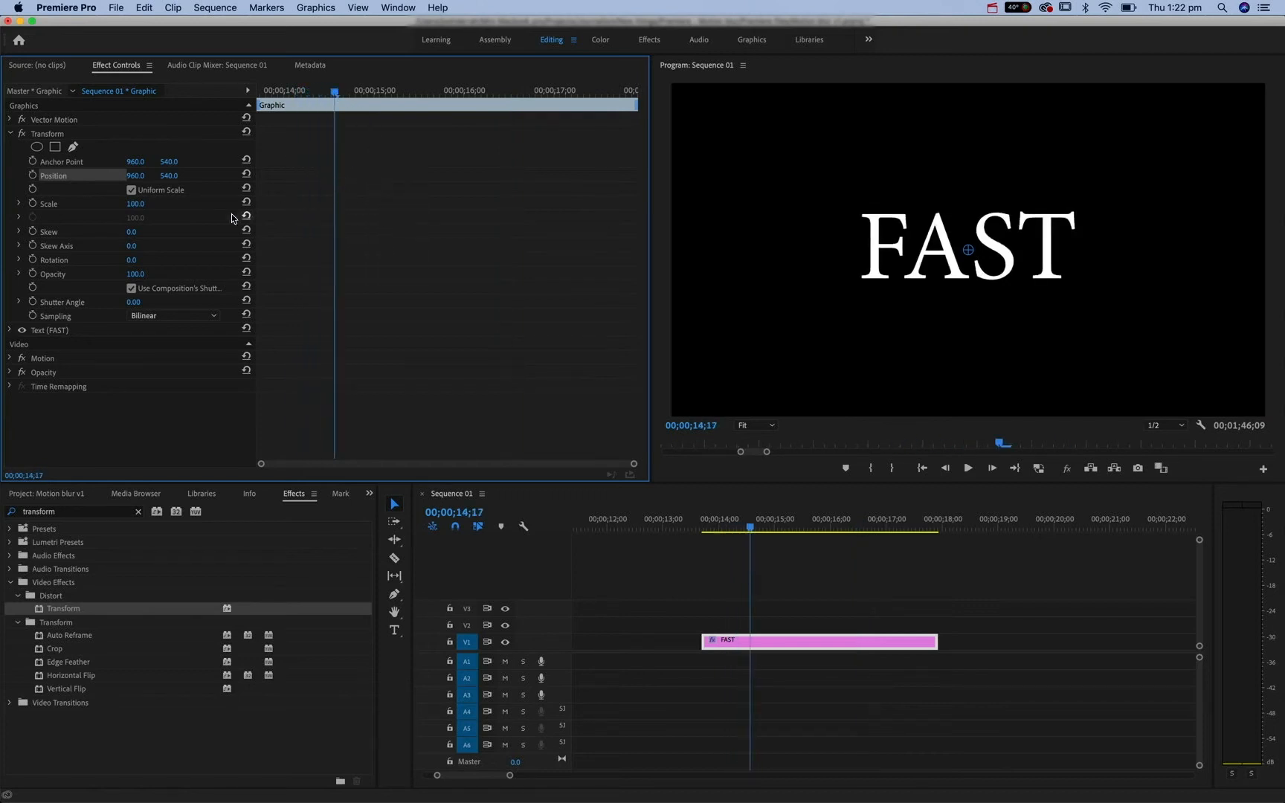
click(33, 176)
Add a second Transform Position keyframe at 00;00;16;19, keeping the existing keyframe when asked about deletion.
drag(336, 93, 519, 102)
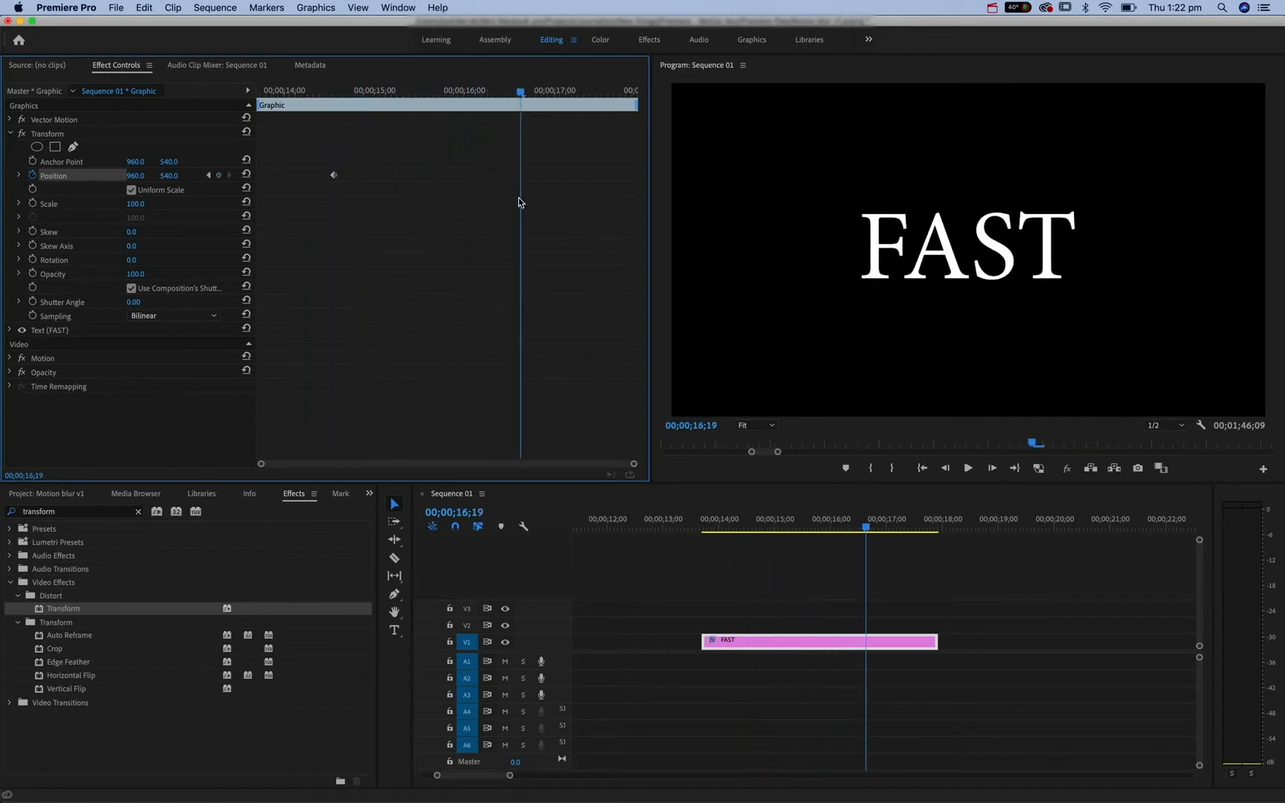
click(33, 176)
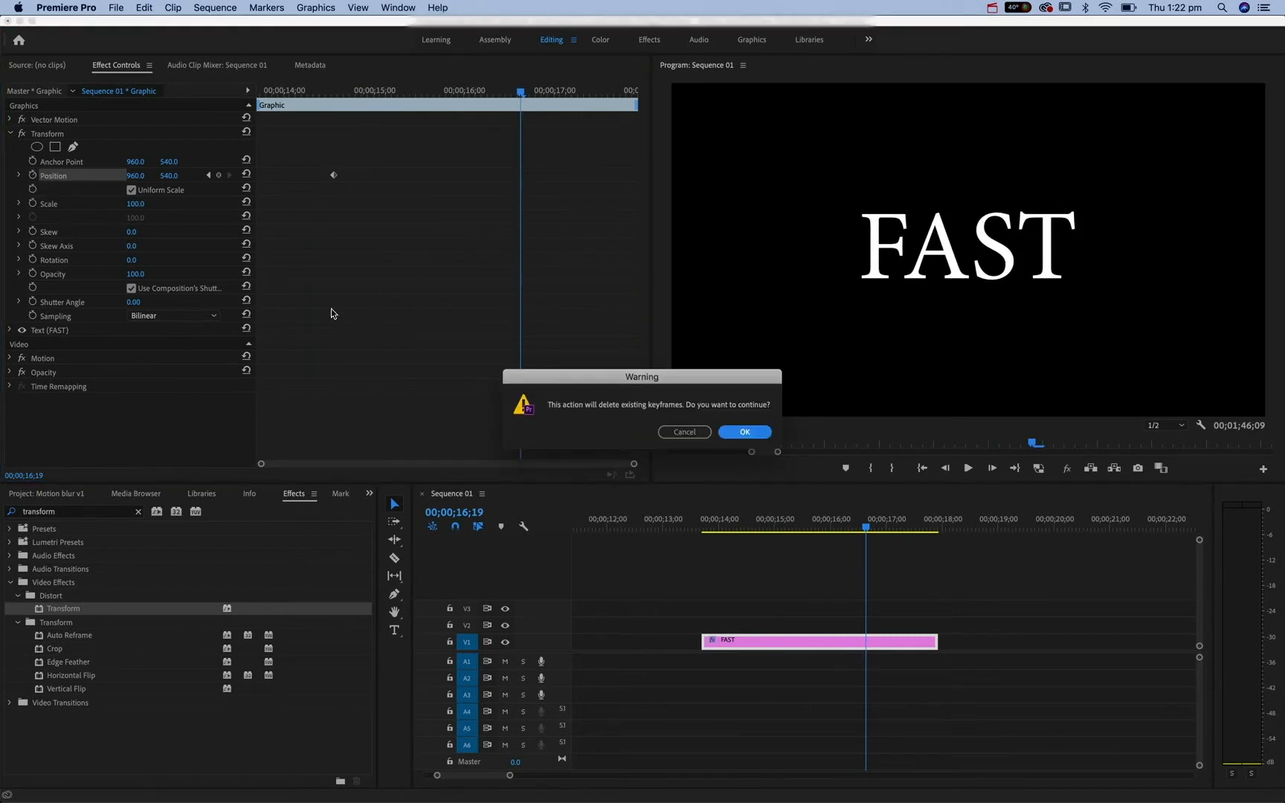
click(673, 432)
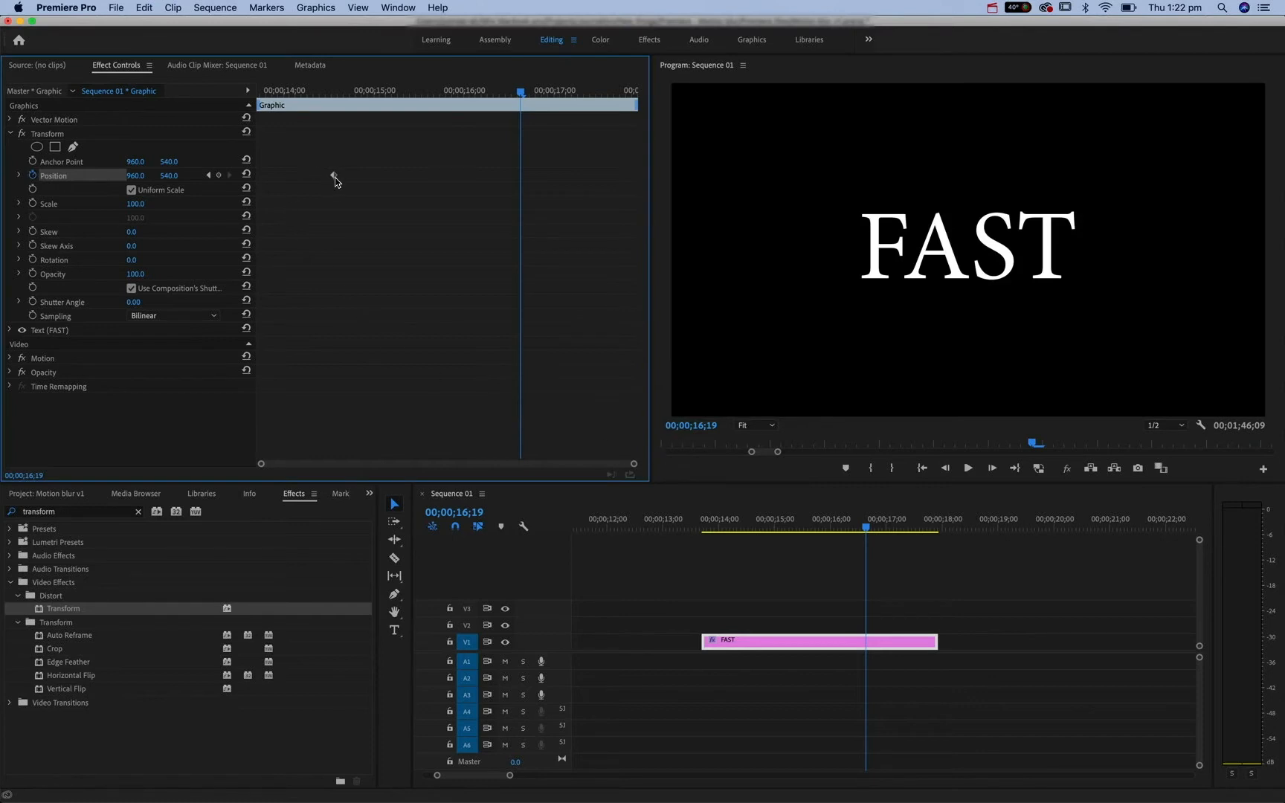
click(219, 175)
Try adding extra Position keyframes up to 00;00;17;12, and delete them again.
drag(521, 91, 589, 104)
click(219, 175)
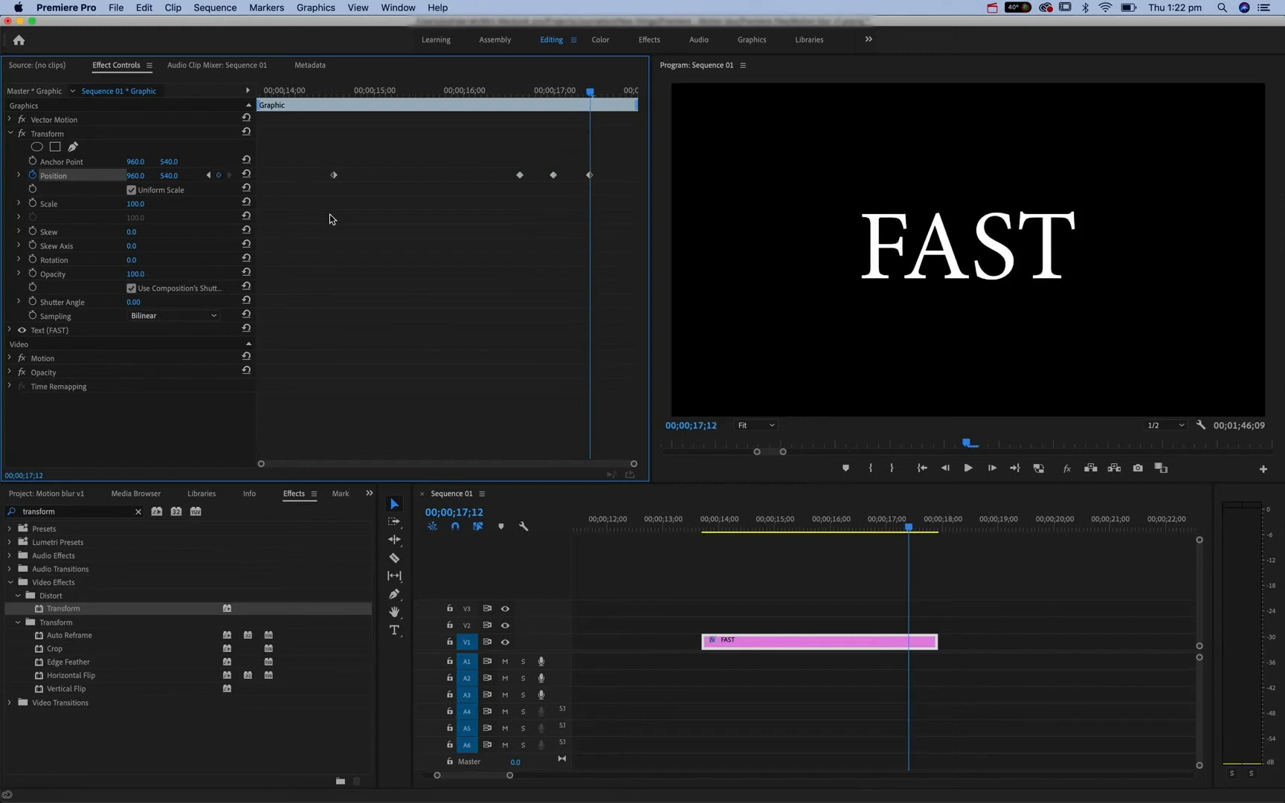
click(601, 91)
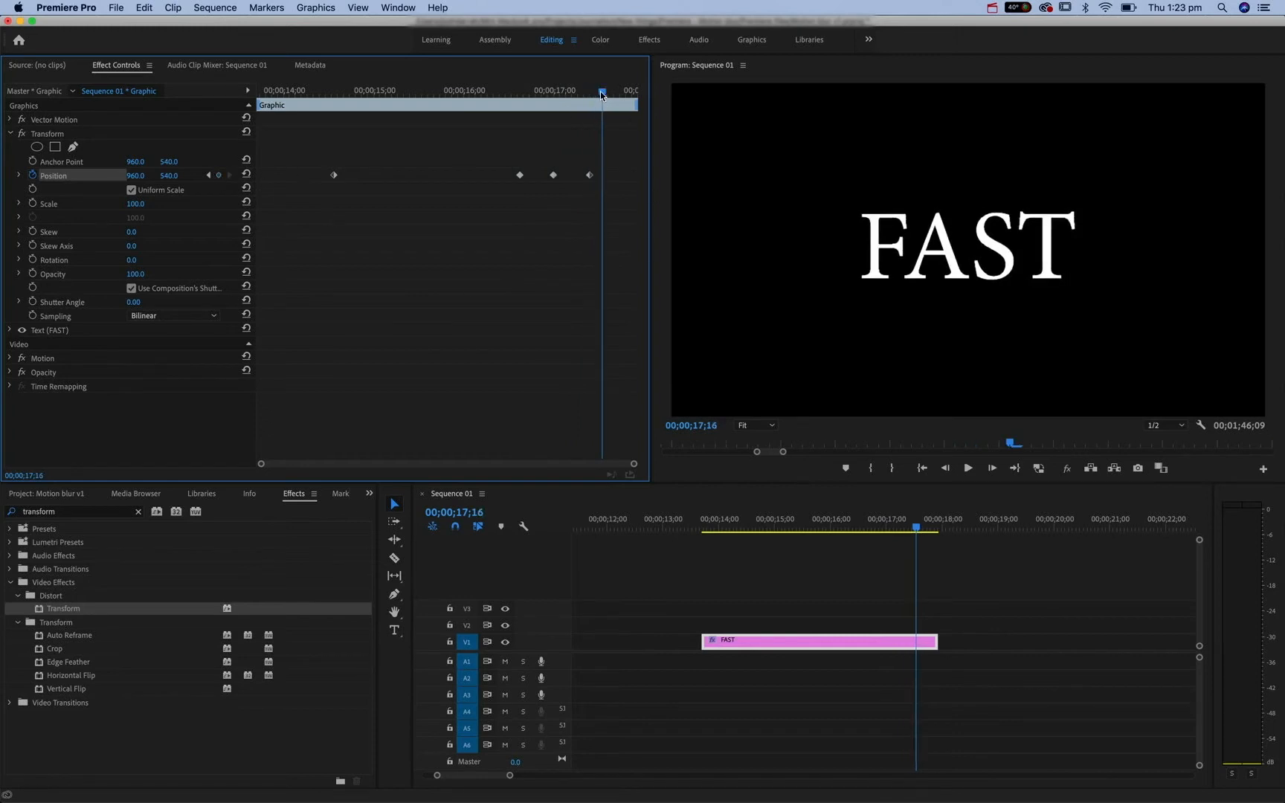
click(591, 175)
drag(619, 148, 547, 218)
Try a horizontal Transform Position of 1011 at 00;00;14;19 and undo it.
drag(540, 89, 332, 94)
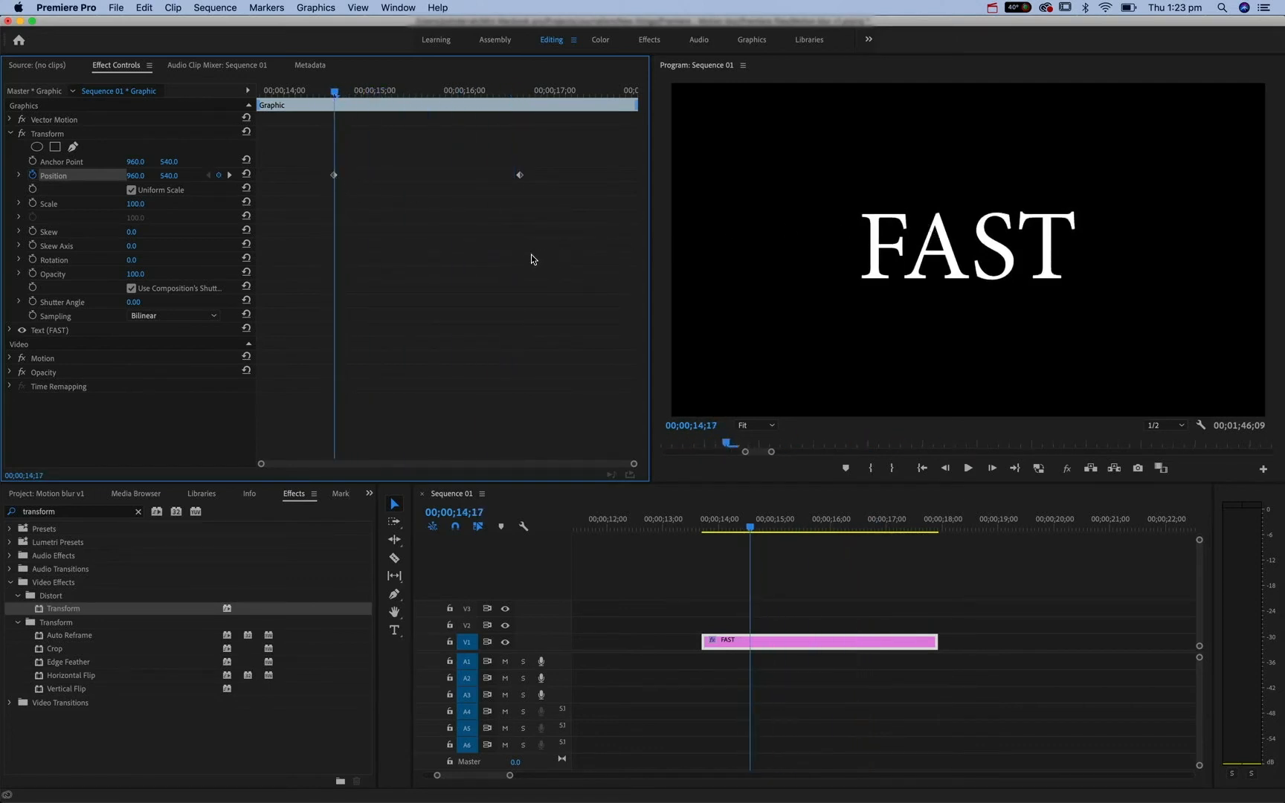
mouse_move(334, 93)
mouse_down()
mouse_move(345, 91)
mouse_move(334, 93)
mouse_up()
drag(336, 91, 343, 94)
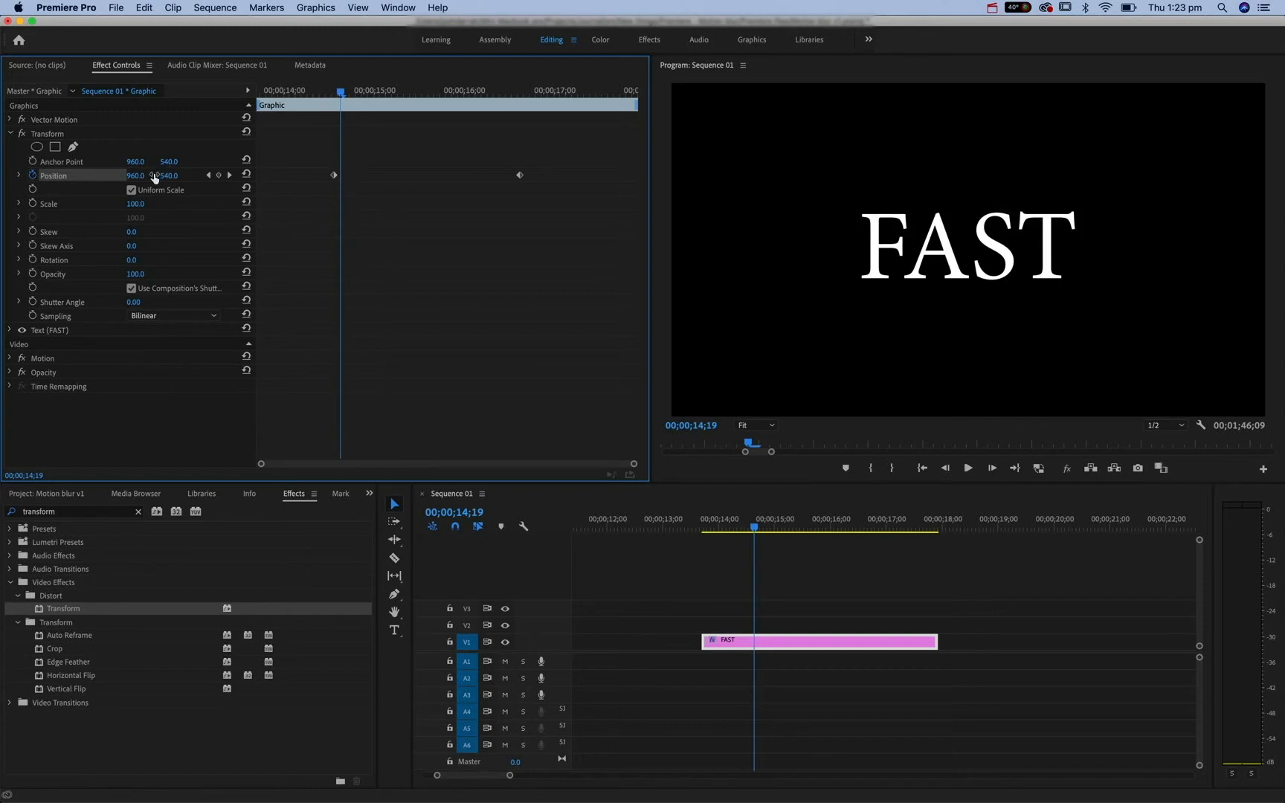
drag(136, 175, 272, 189)
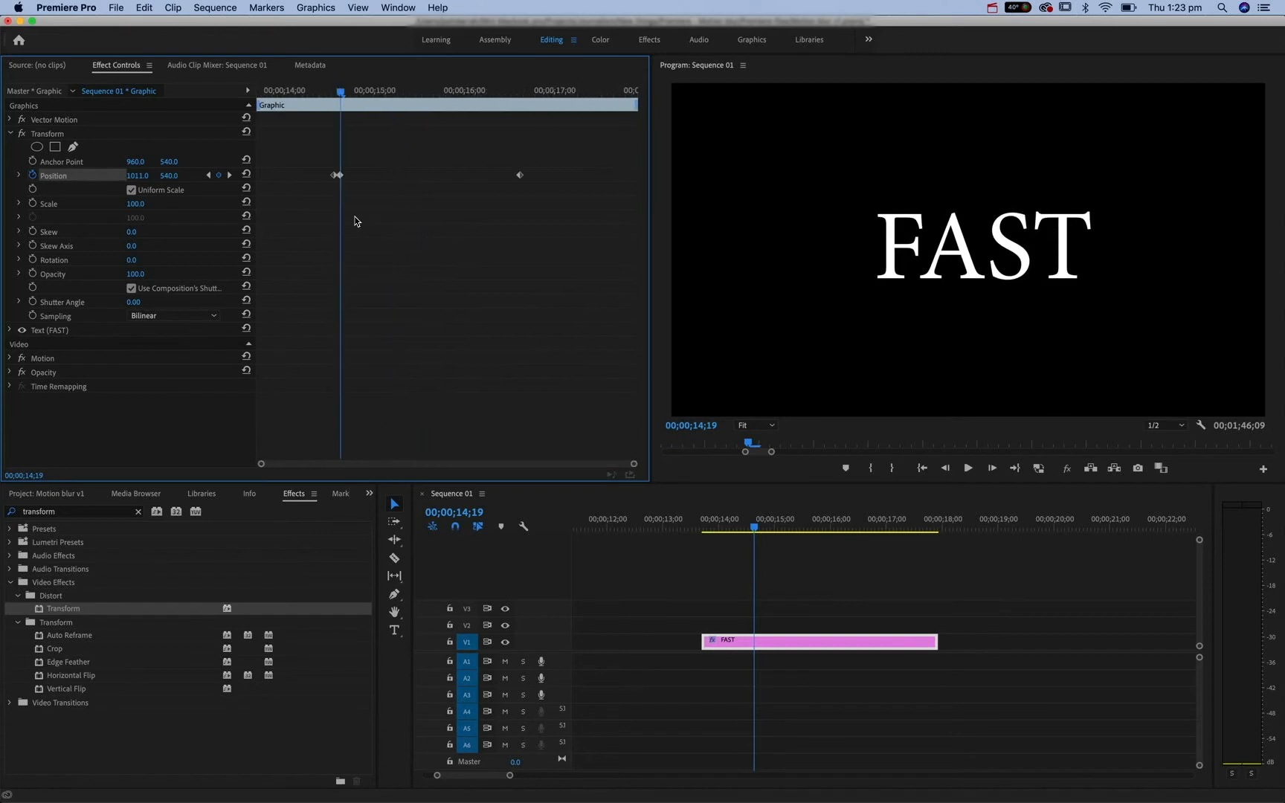
key(super+z)
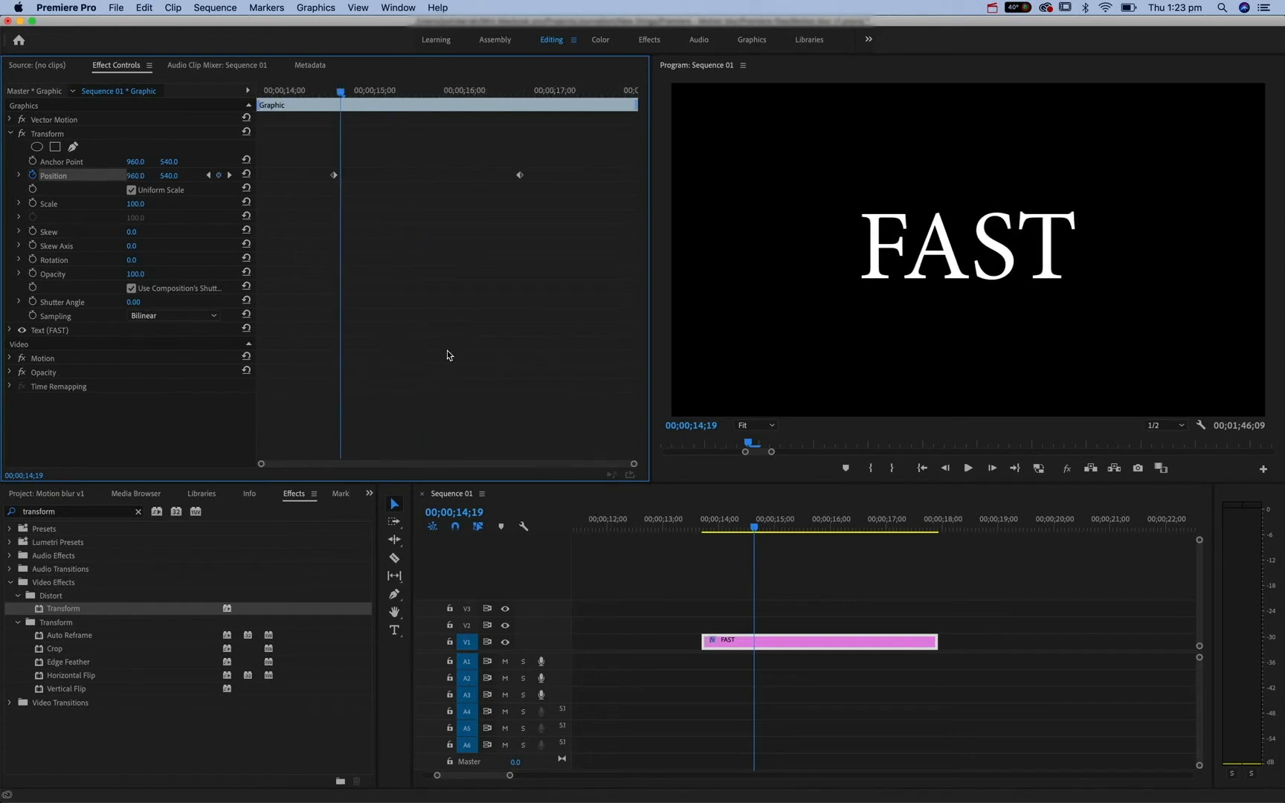
Save the project and set the horizontal Position of the first keyframe at 00;00;14;17 to -413.
key(super+s)
click(209, 175)
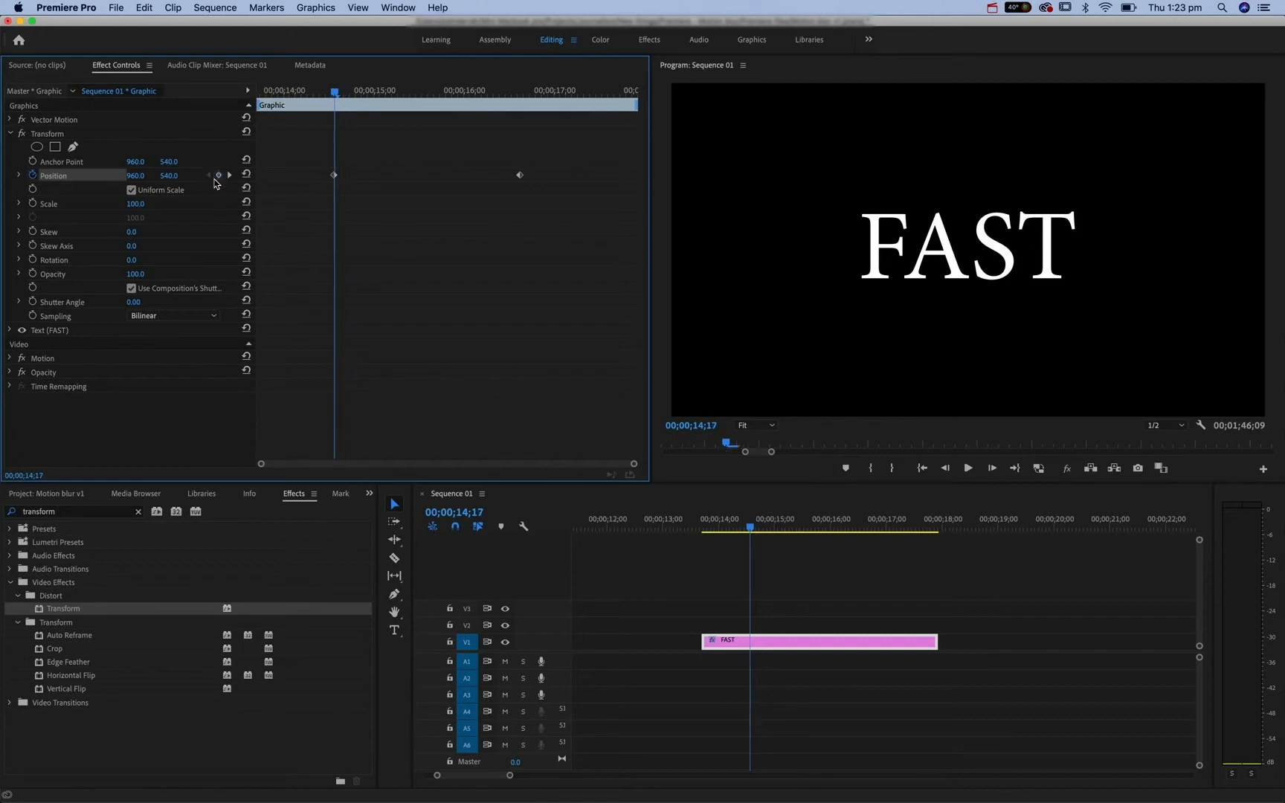
click(230, 177)
click(211, 176)
click(230, 176)
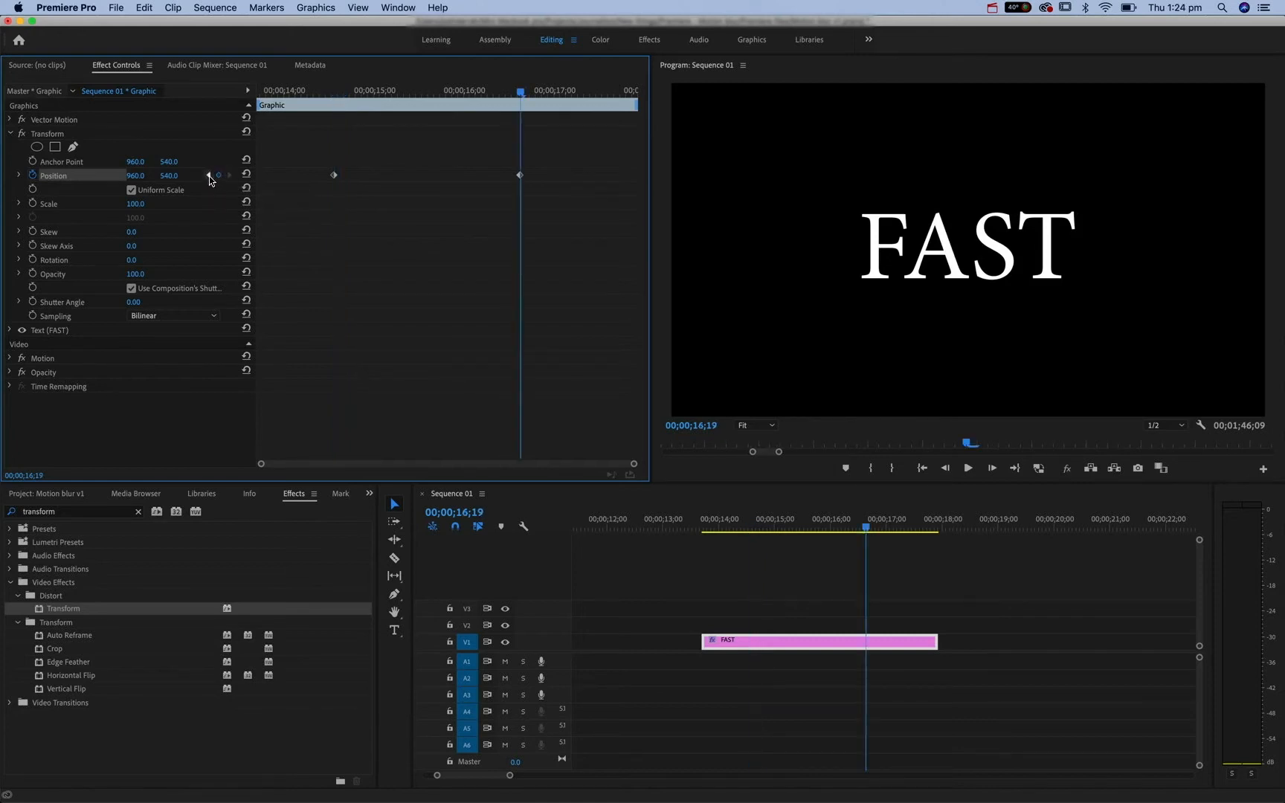
click(210, 176)
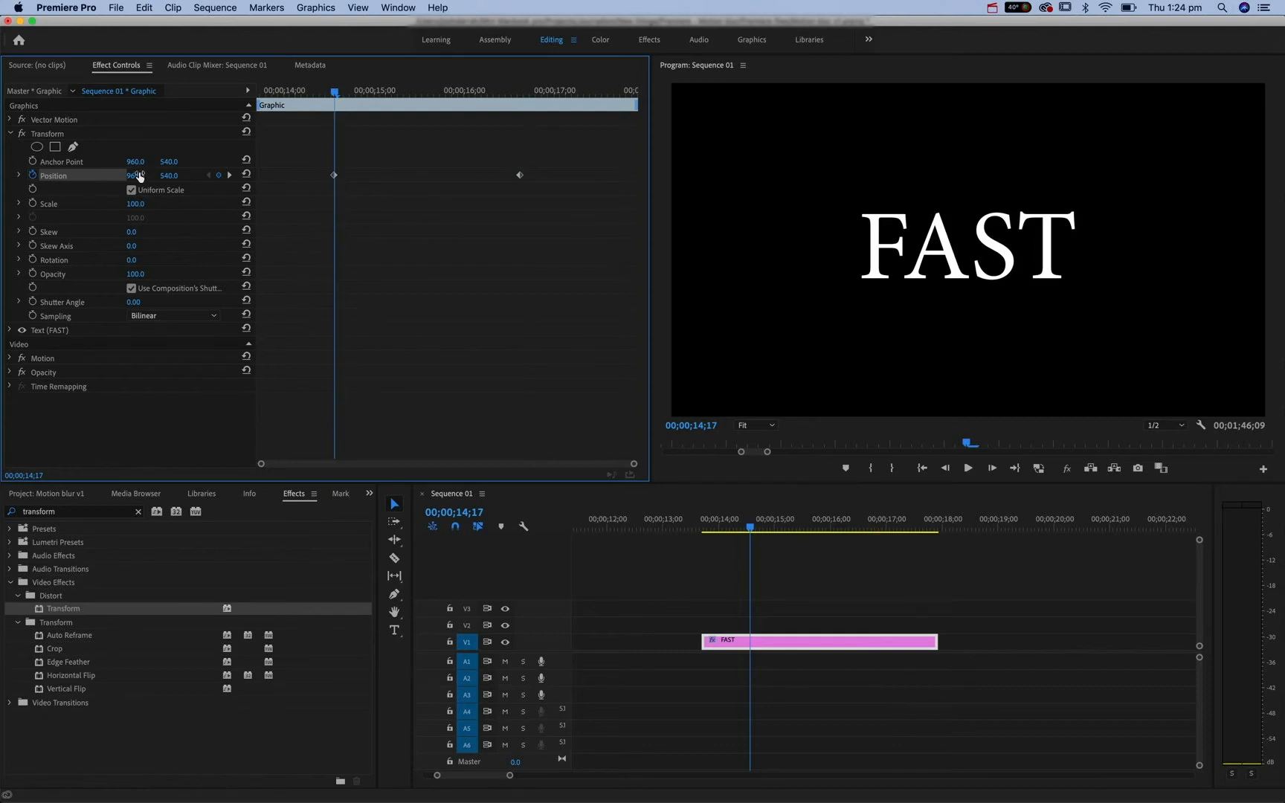
drag(136, 176, 19, 175)
drag(139, 178, 59, 178)
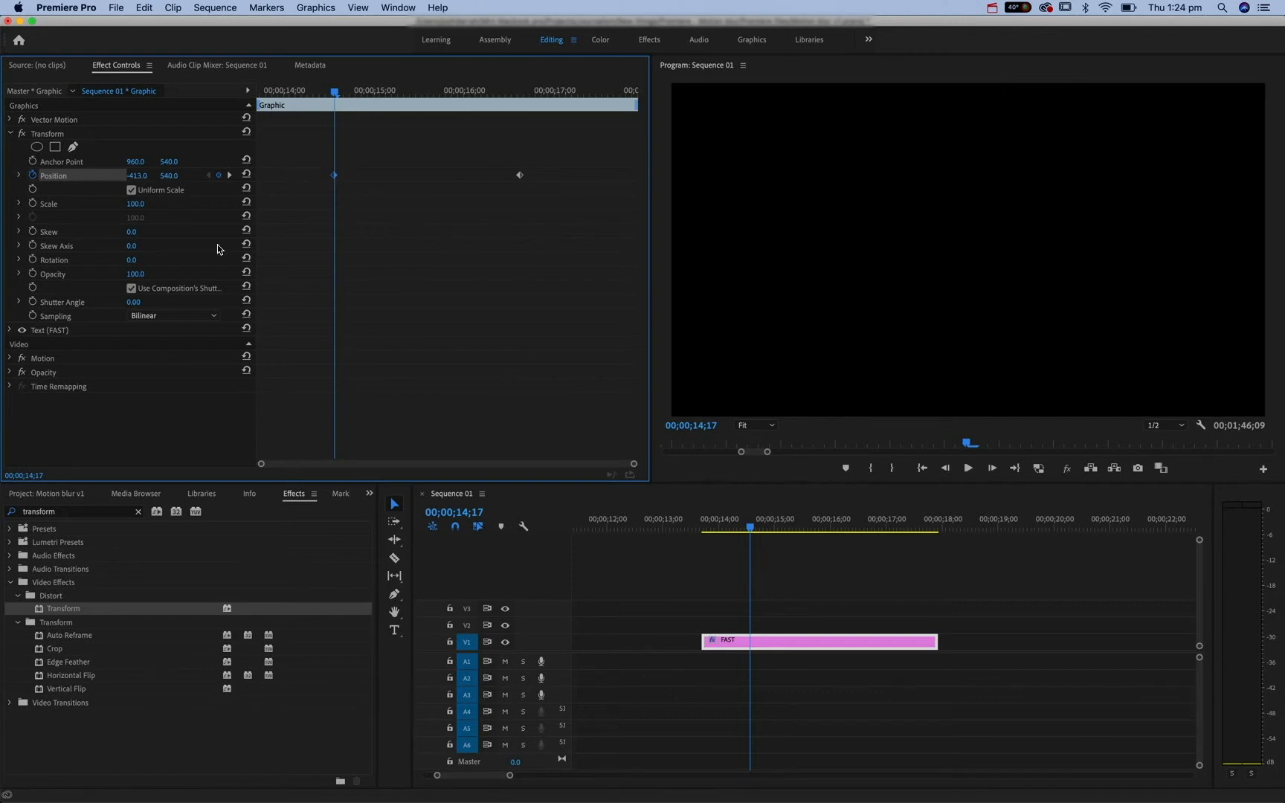
Scrub between the two Position keyframes to examine how the text slides into the frame.
click(520, 90)
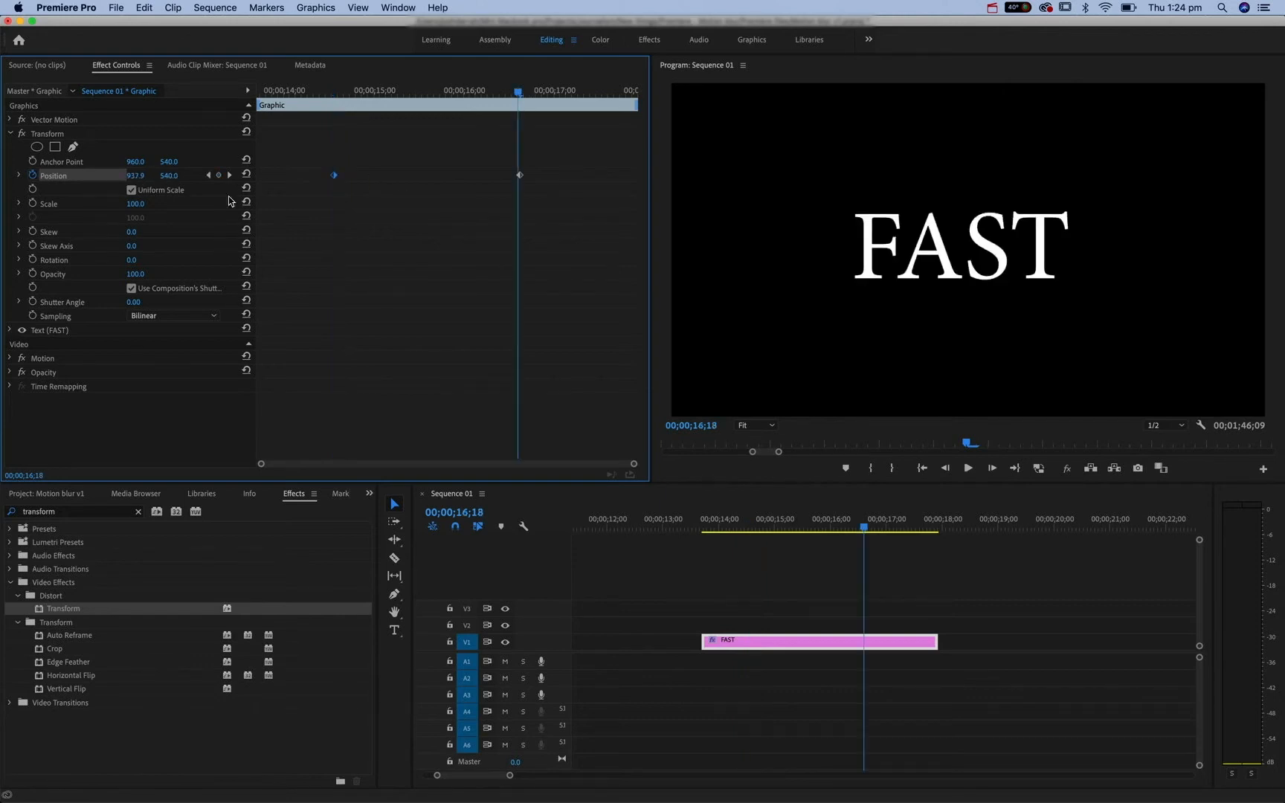
click(229, 175)
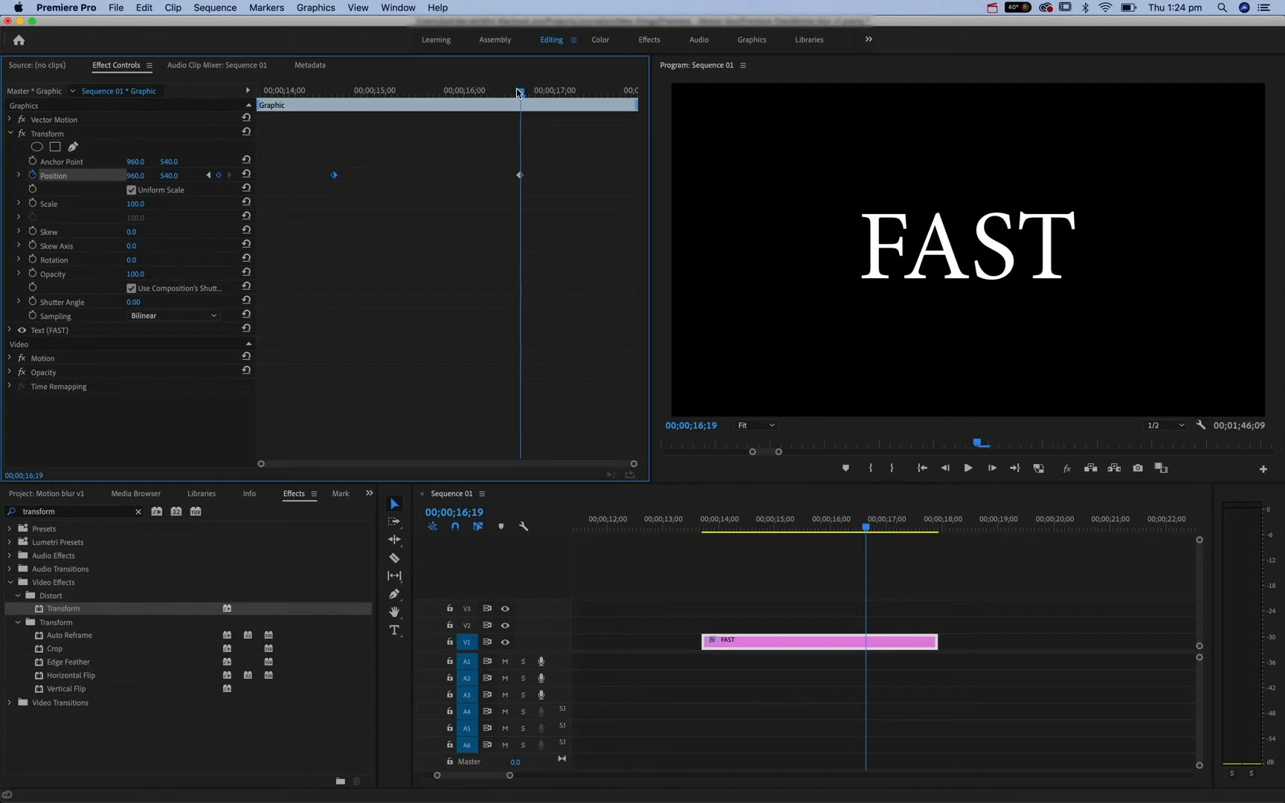
drag(519, 90, 337, 98)
click(334, 174)
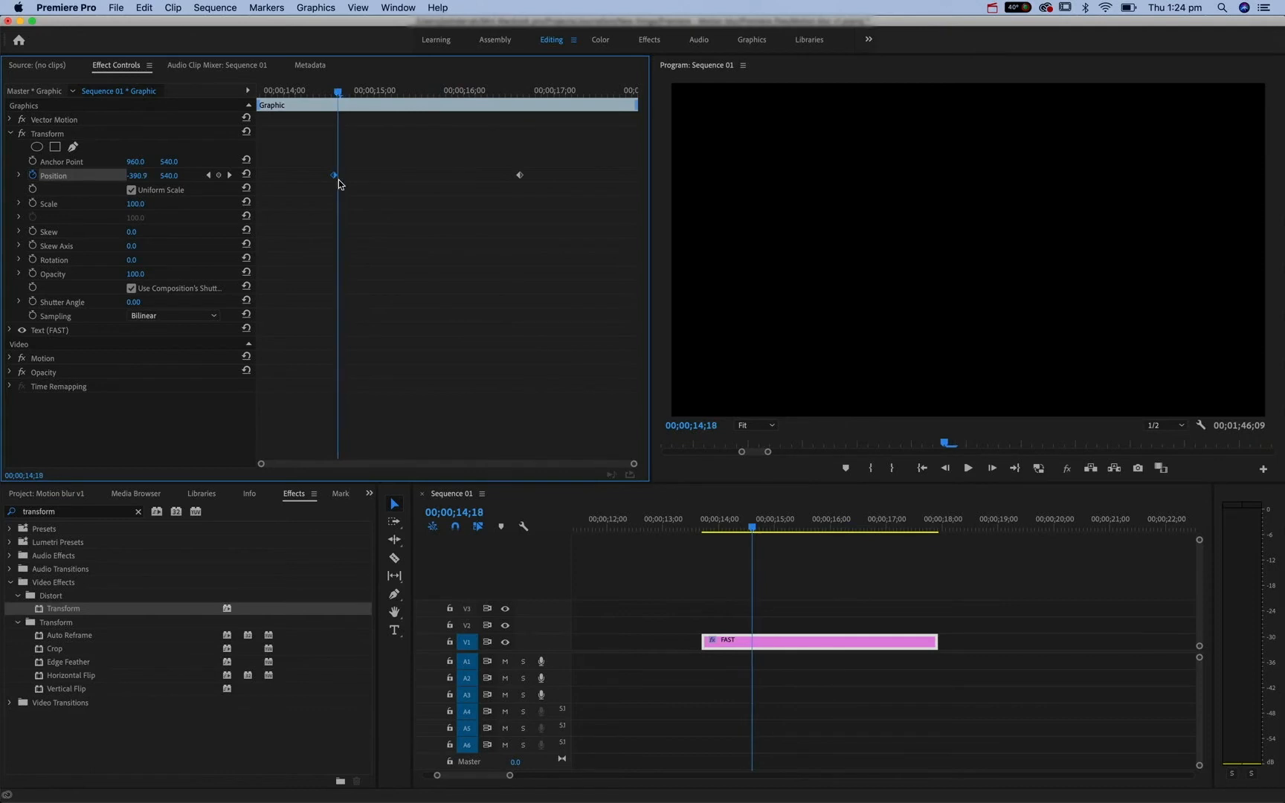
drag(345, 93, 415, 91)
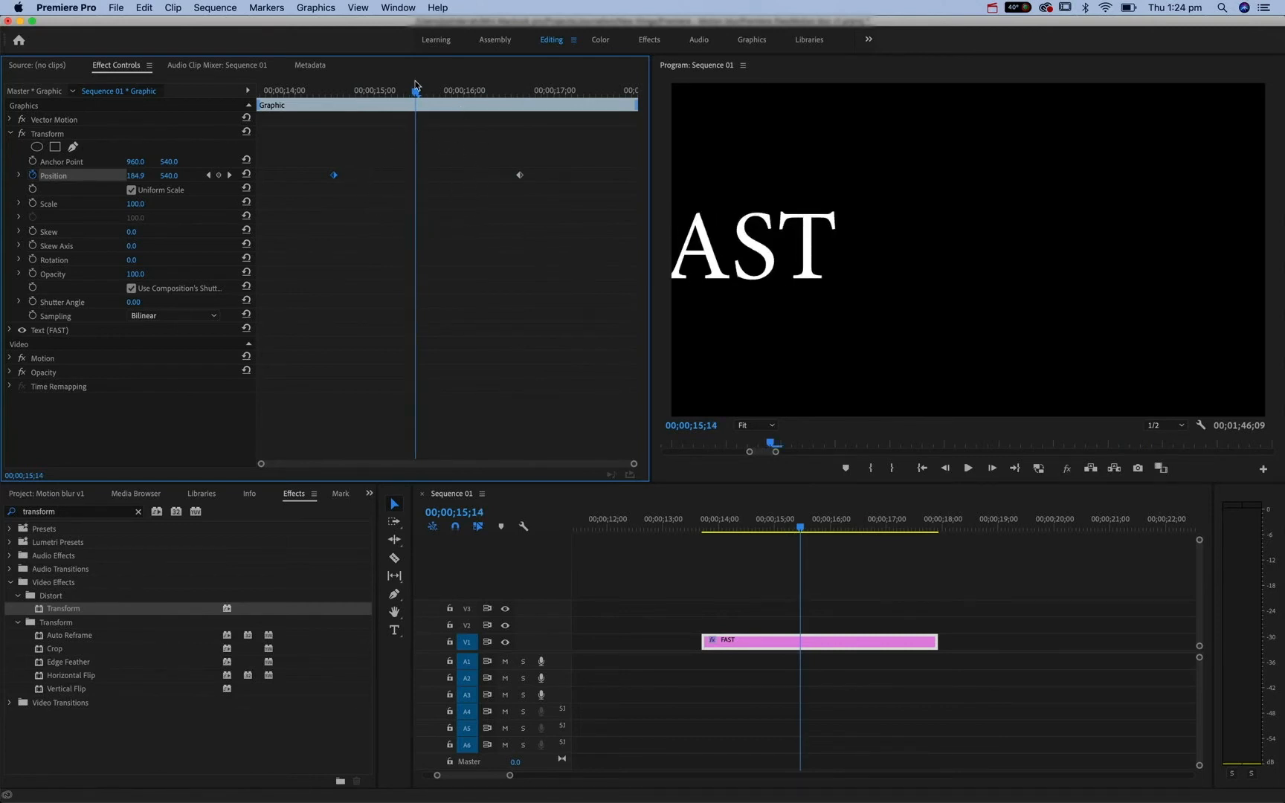
Play the text animation twice from just before the first Position keyframe to judge its speed.
drag(415, 84, 299, 99)
key(space)
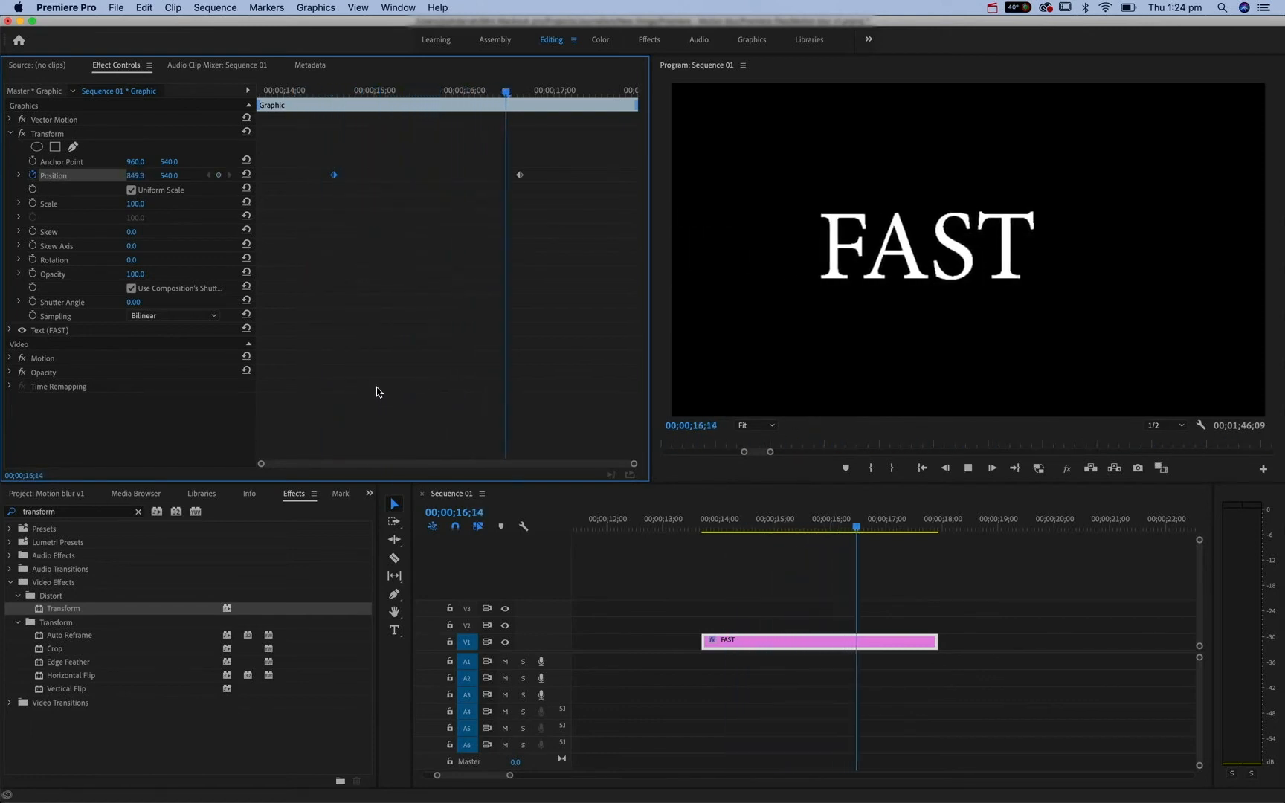
key(space)
click(320, 91)
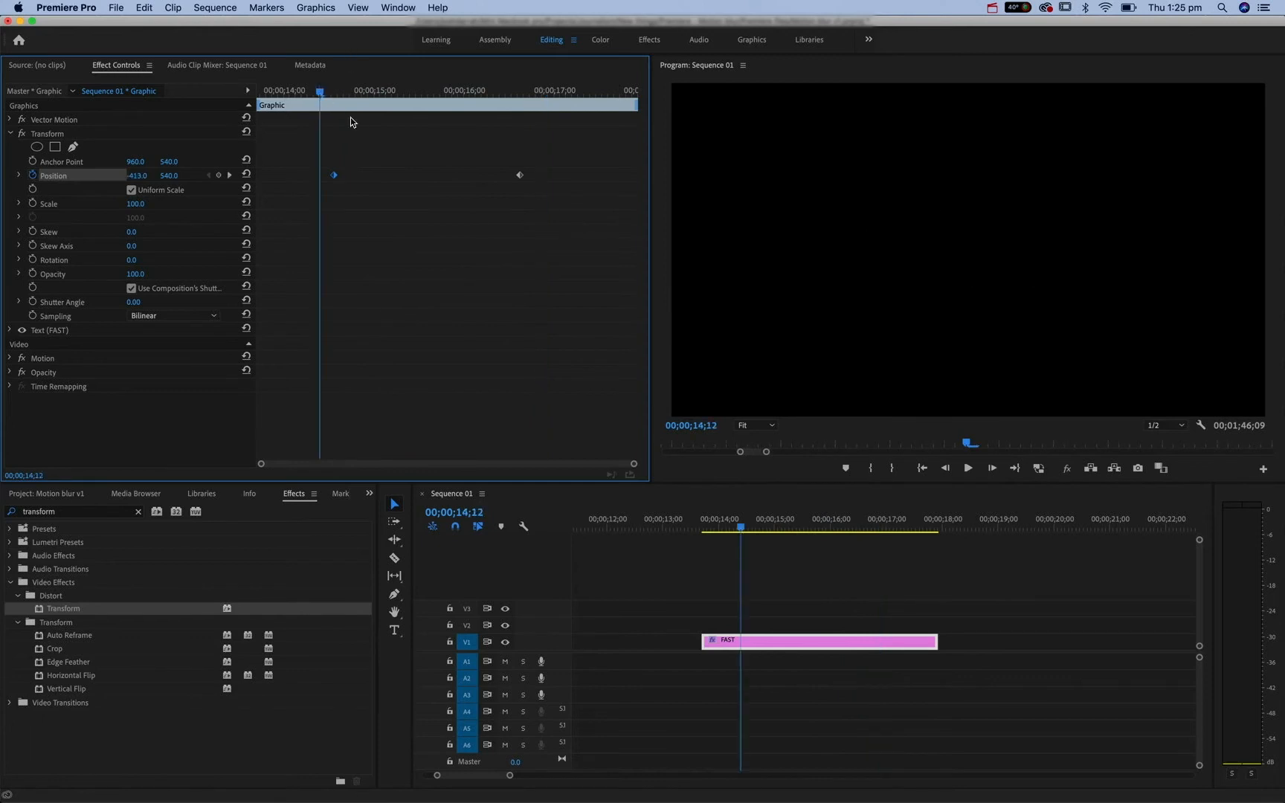
key(space)
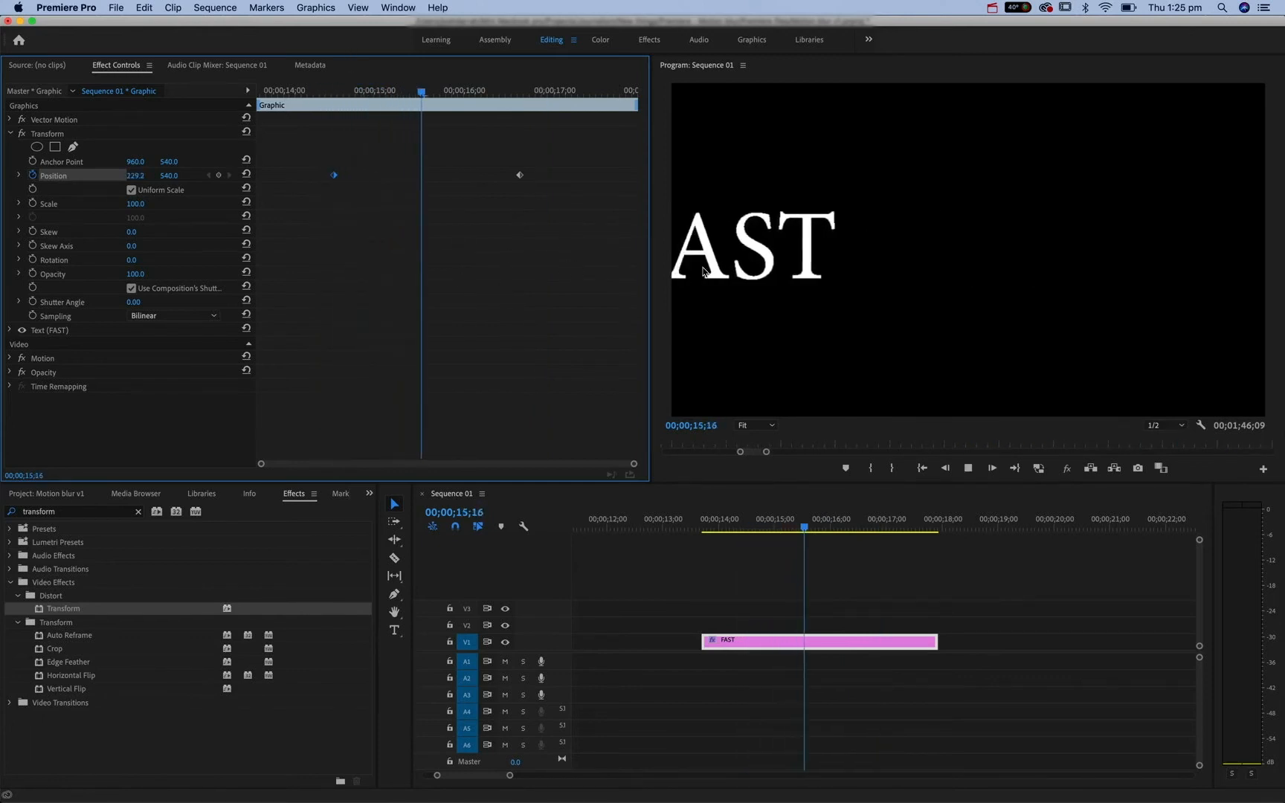
key(space)
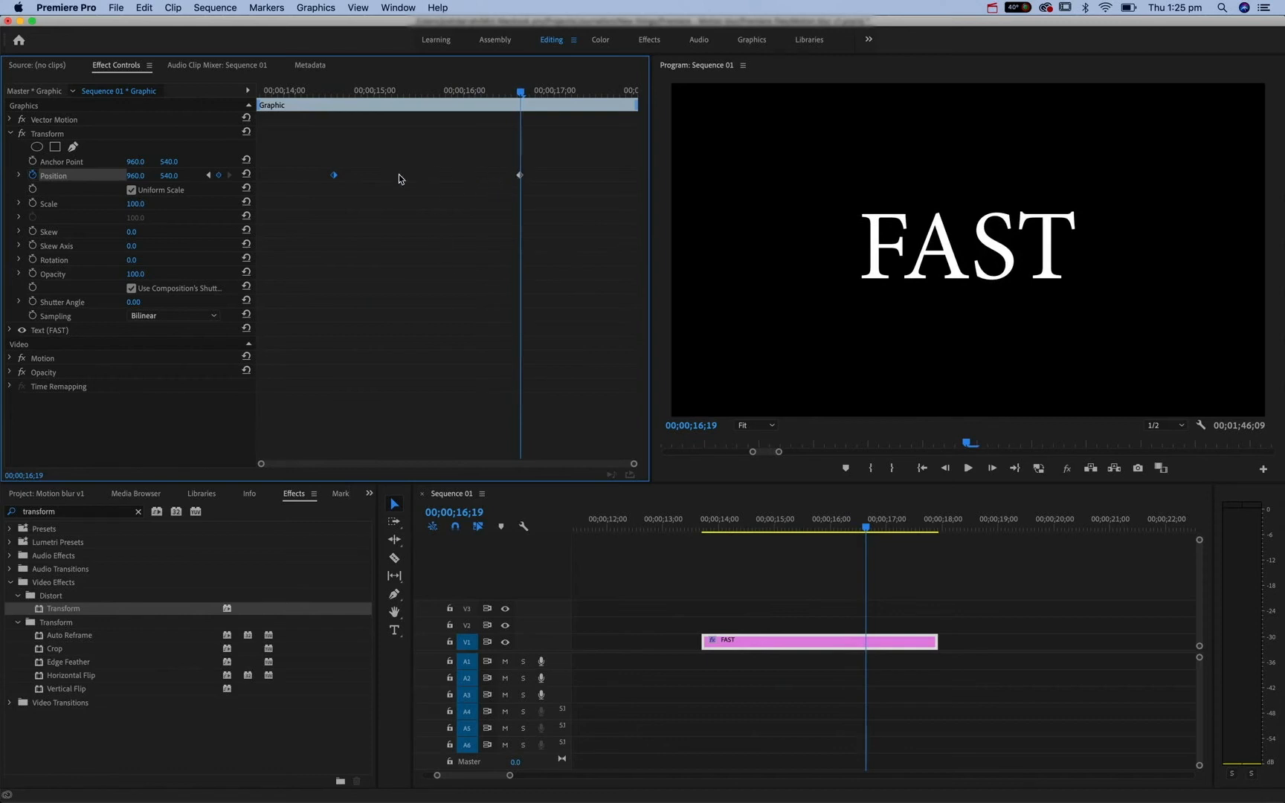
Move the second Position keyframe to about one second after the first and play the animation.
click(334, 176)
drag(520, 176, 422, 175)
click(311, 91)
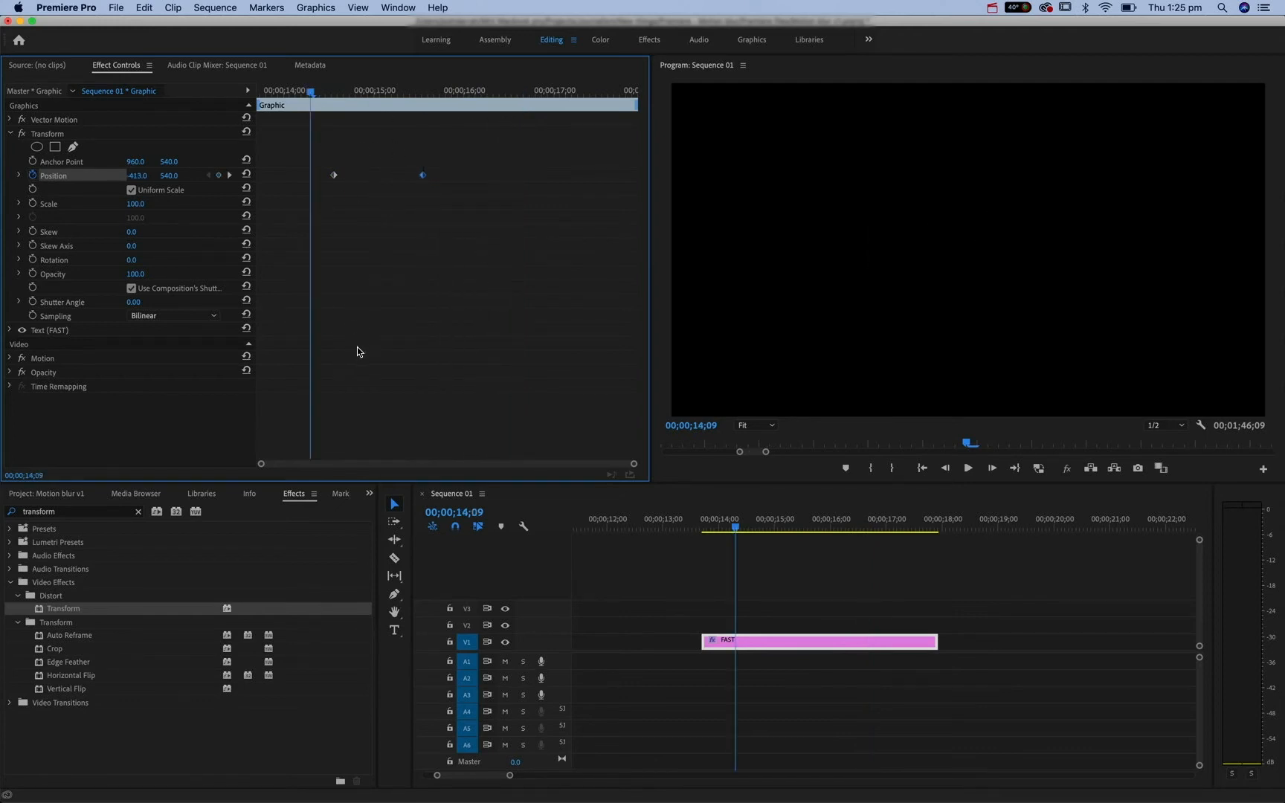
key(space)
key(space)
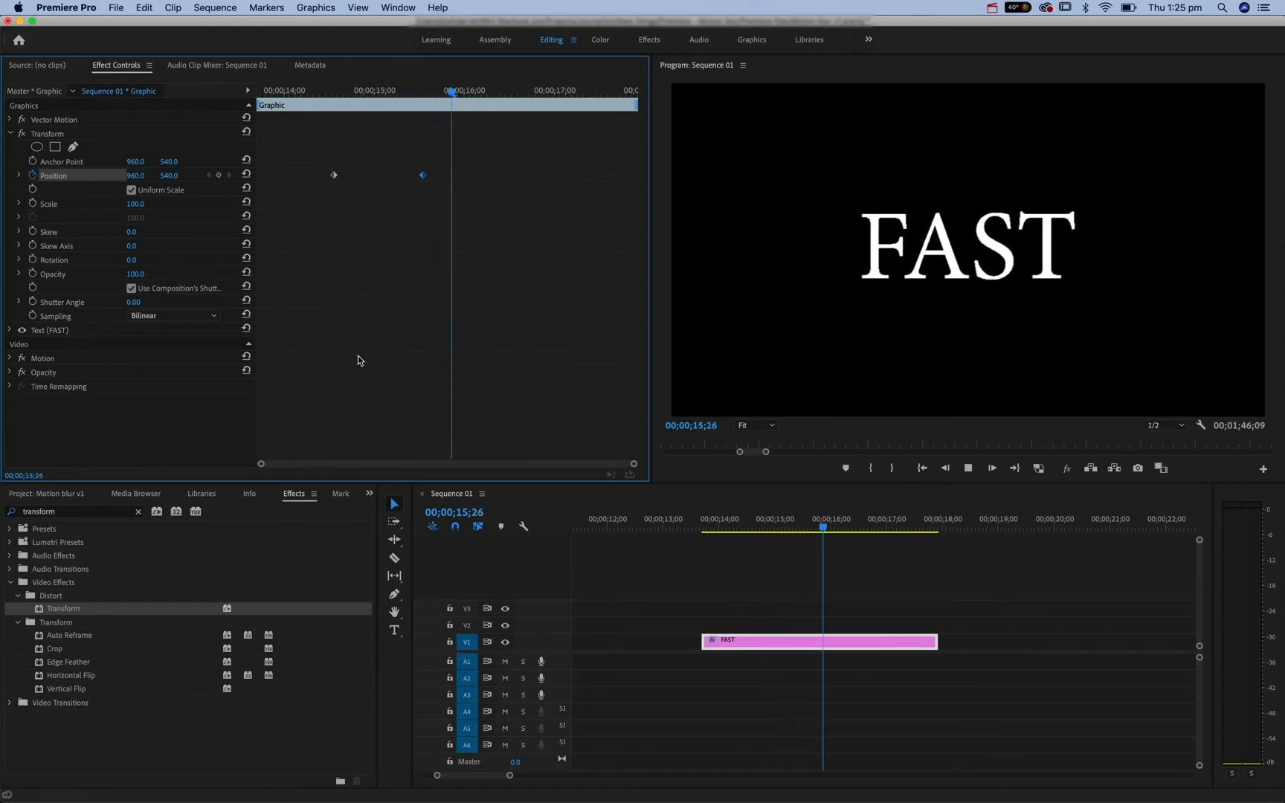
Move the second Position keyframe to about 00;00;15;00 and play the faster animation.
drag(423, 175, 375, 176)
click(305, 92)
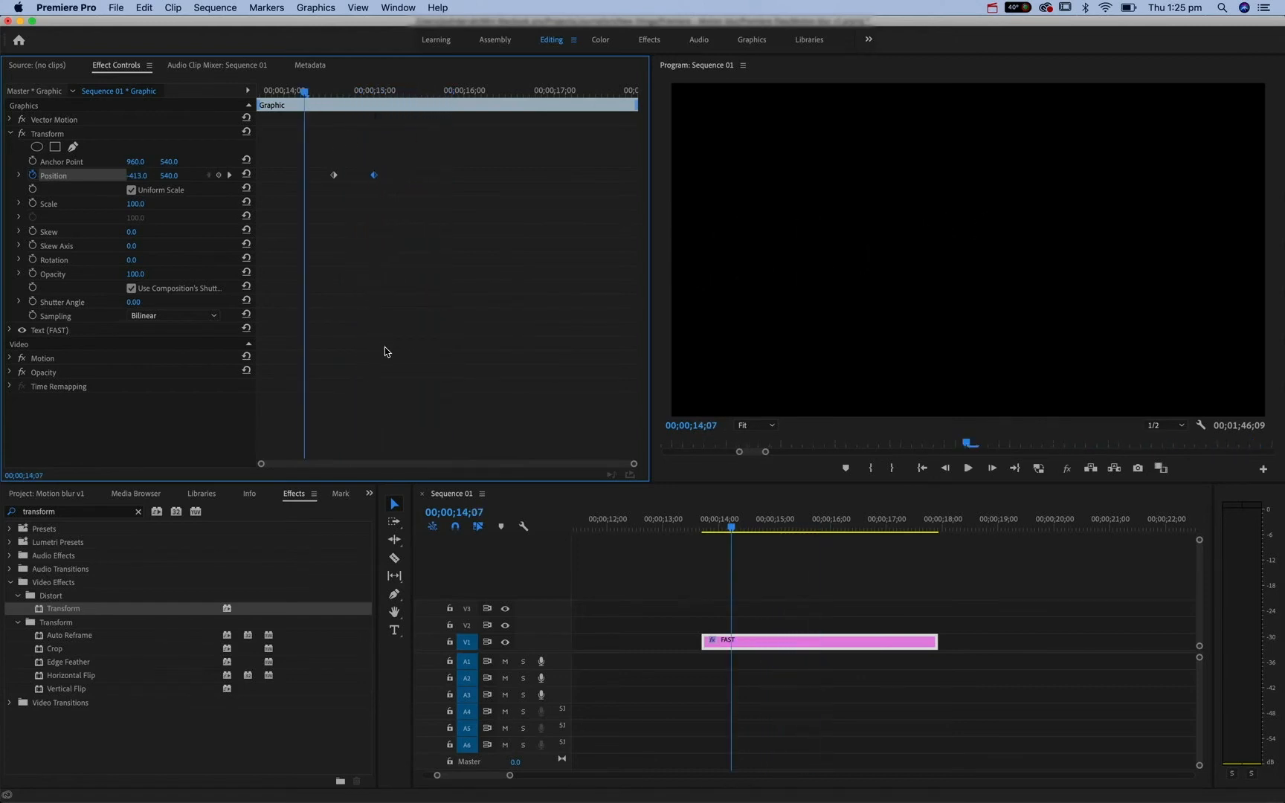
key(space)
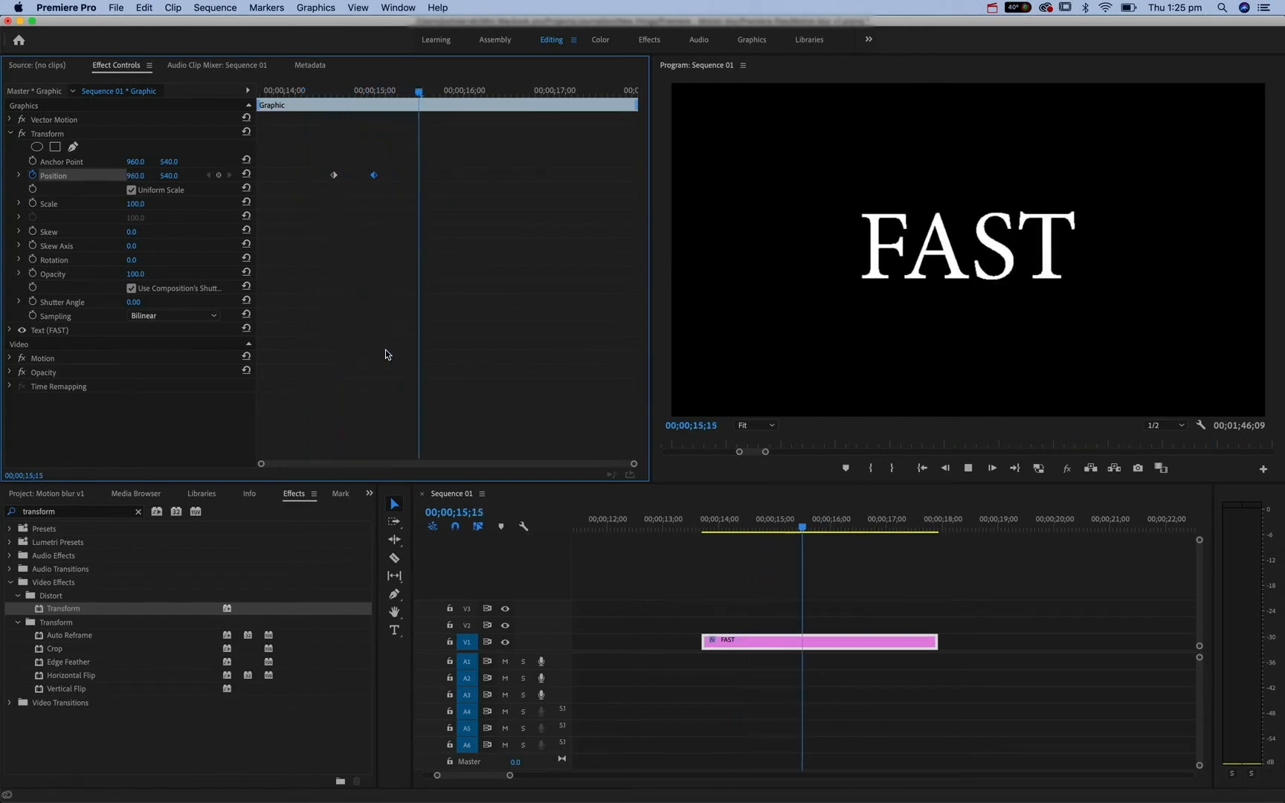
key(space)
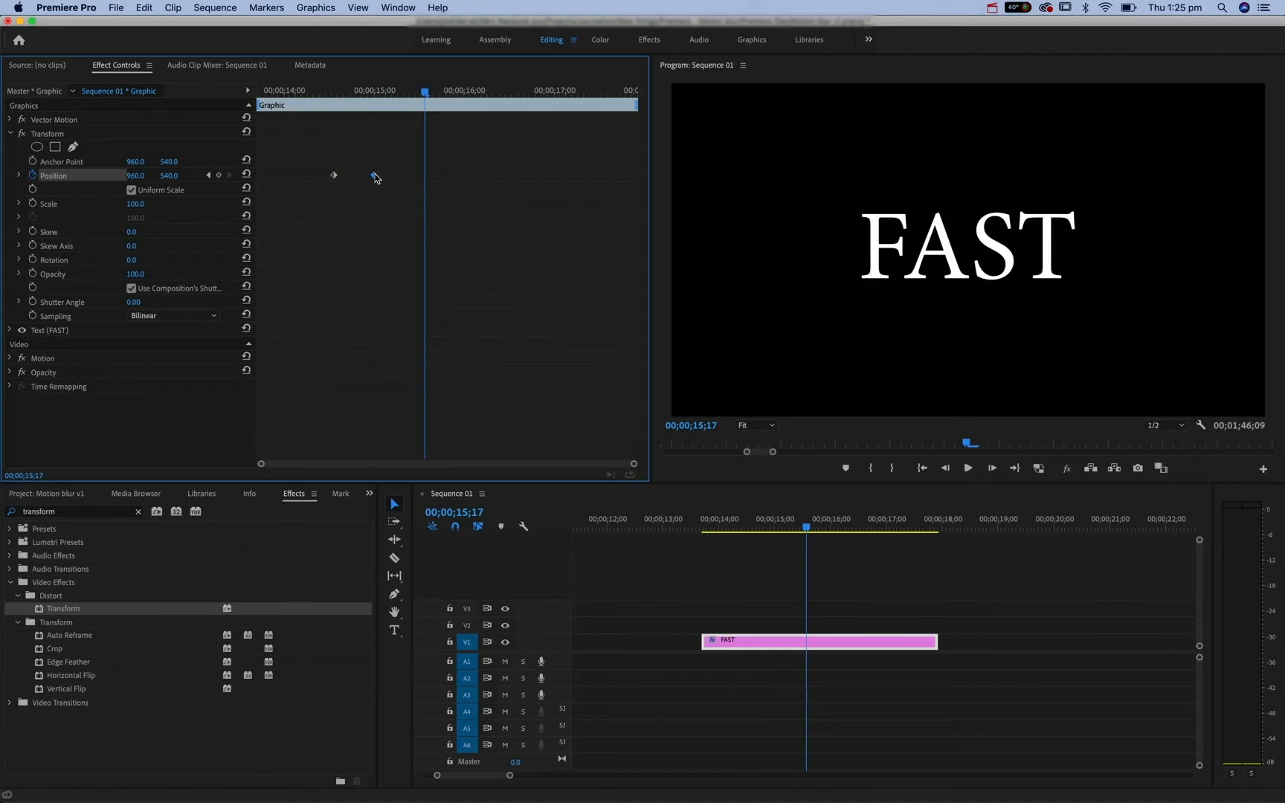
Try a slower slide by moving the second Position keyframe to about 00;00;16;06 and playing it.
drag(374, 177, 483, 175)
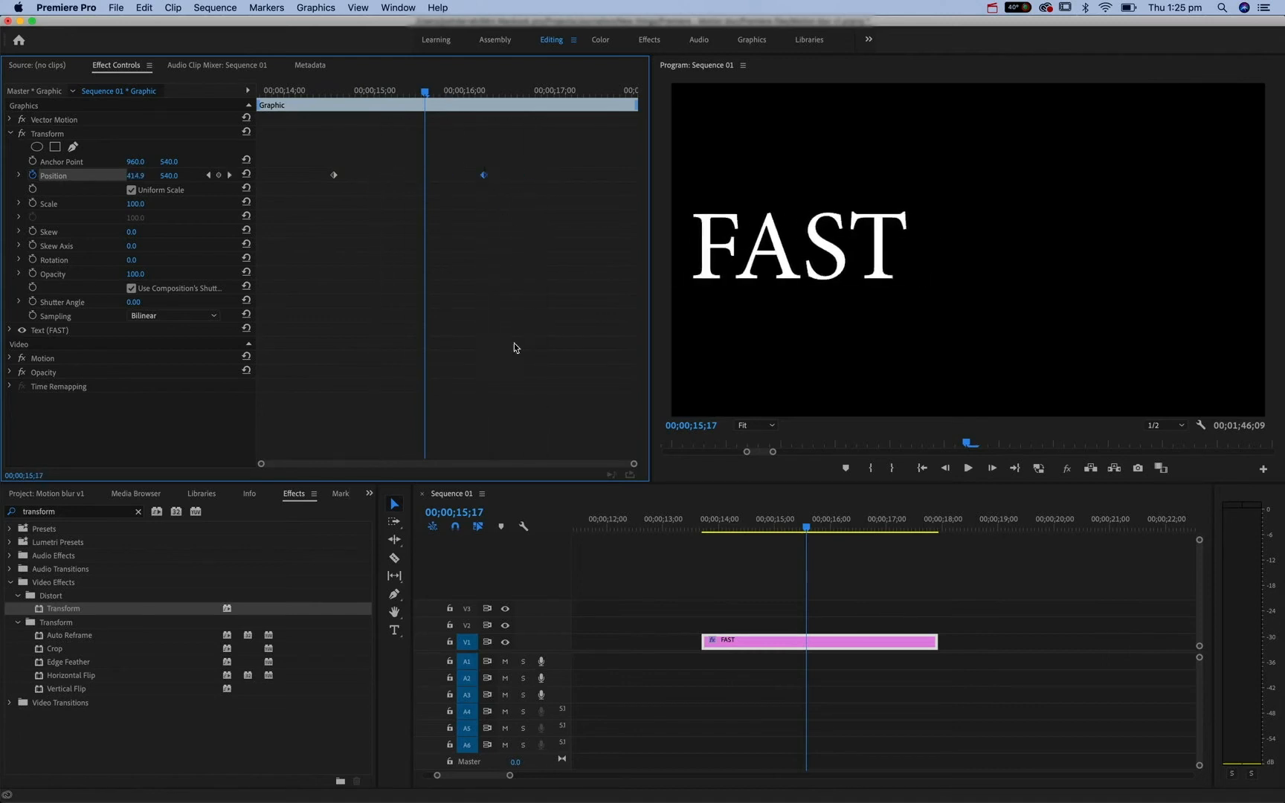
click(310, 87)
key(space)
key(space)
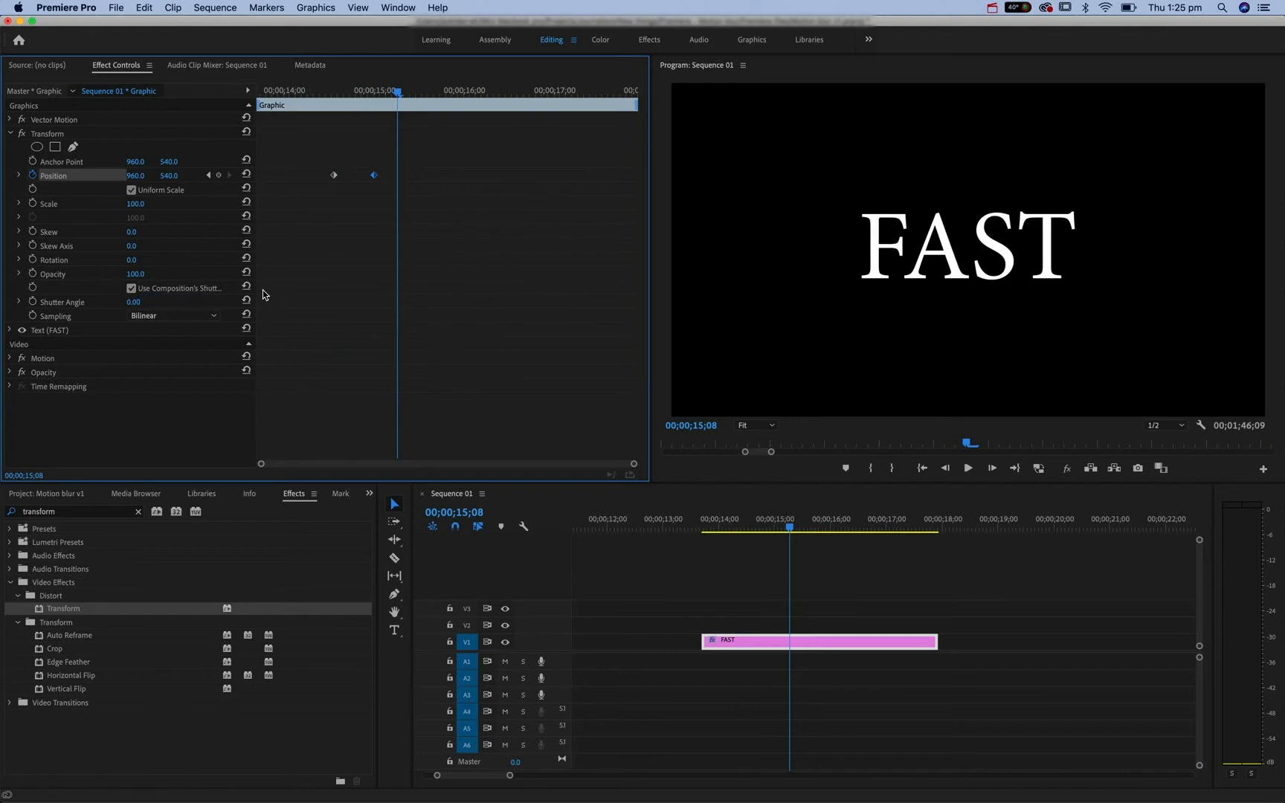
Turn off Use Composition's Shutter Angle in the Transform effect and set the Shutter Angle to 180.
drag(258, 290, 353, 281)
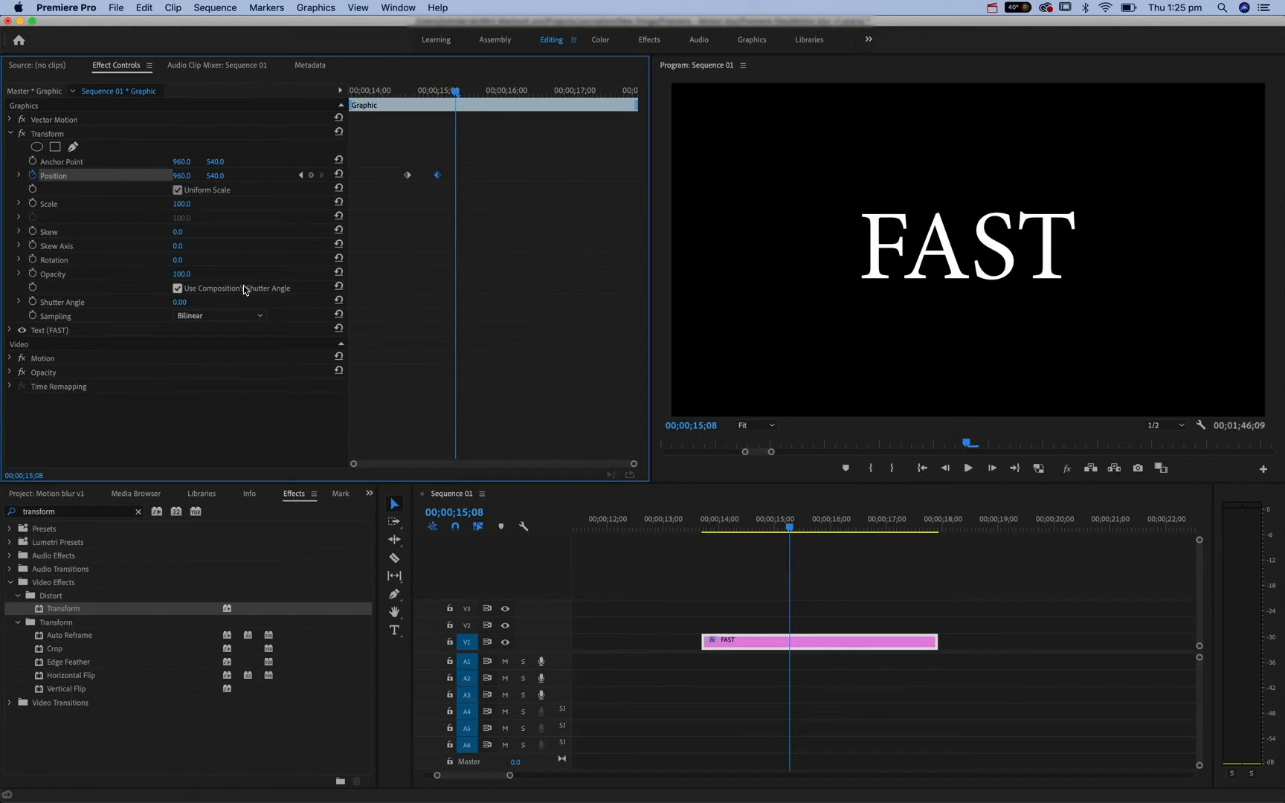
click(179, 289)
click(20, 302)
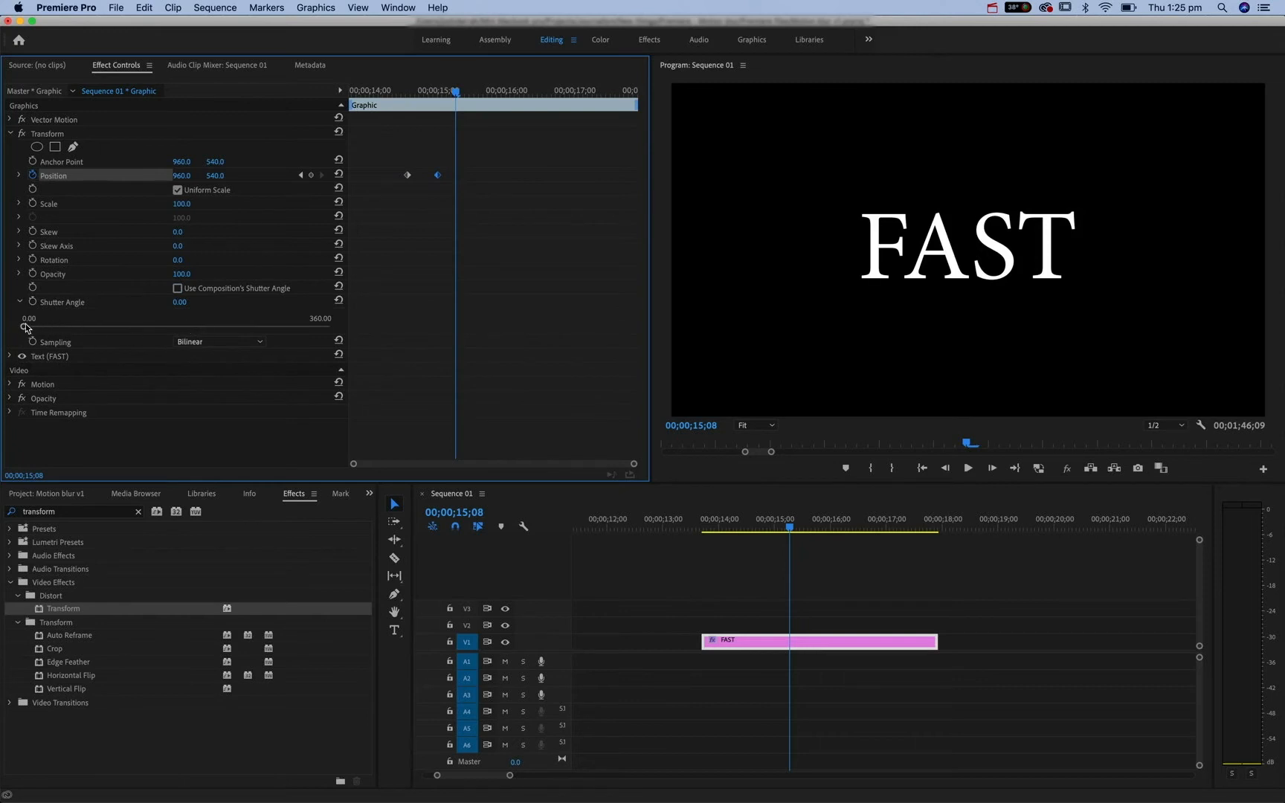
drag(26, 328, 116, 333)
drag(172, 330, 174, 330)
click(184, 302)
text(180)
key(Return)
Play the slide-in from before the first keyframe and stop mid-movement to inspect the motion blur.
drag(420, 92, 385, 91)
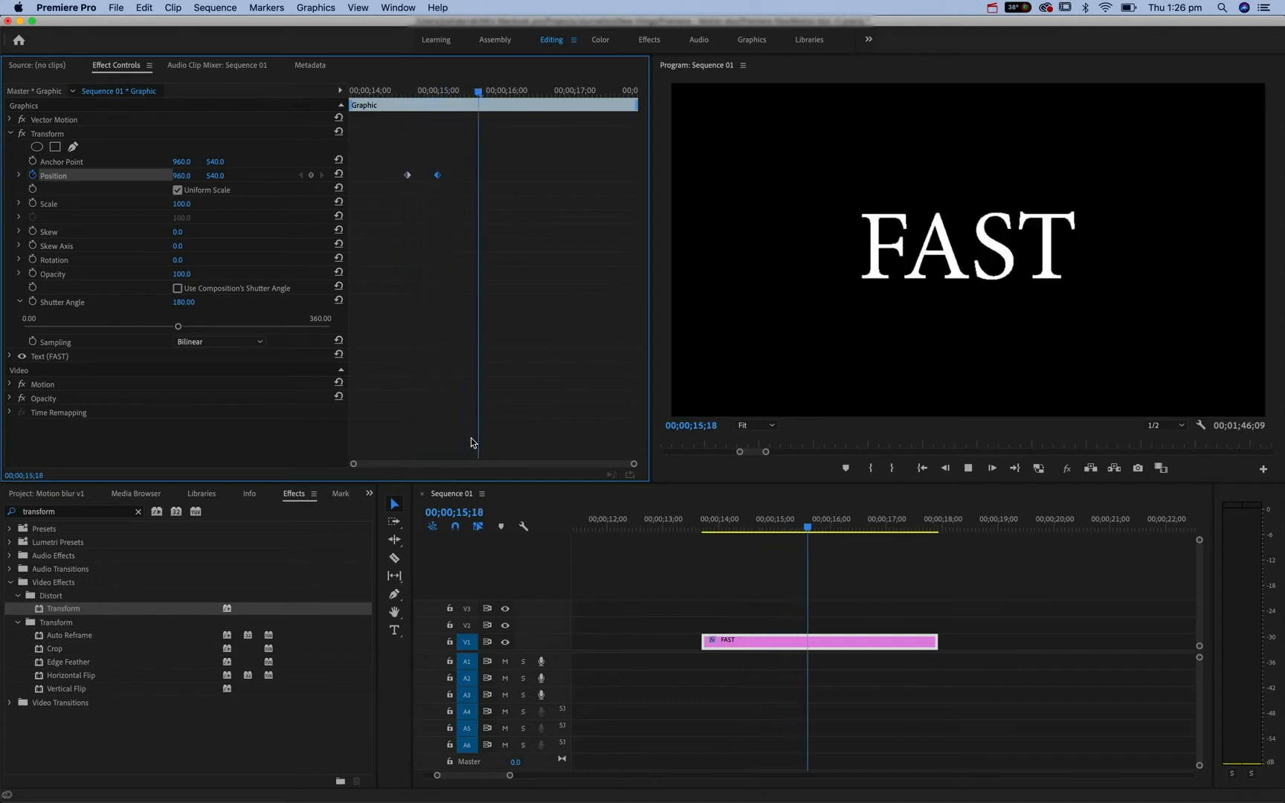
key(space)
click(416, 92)
key(space)
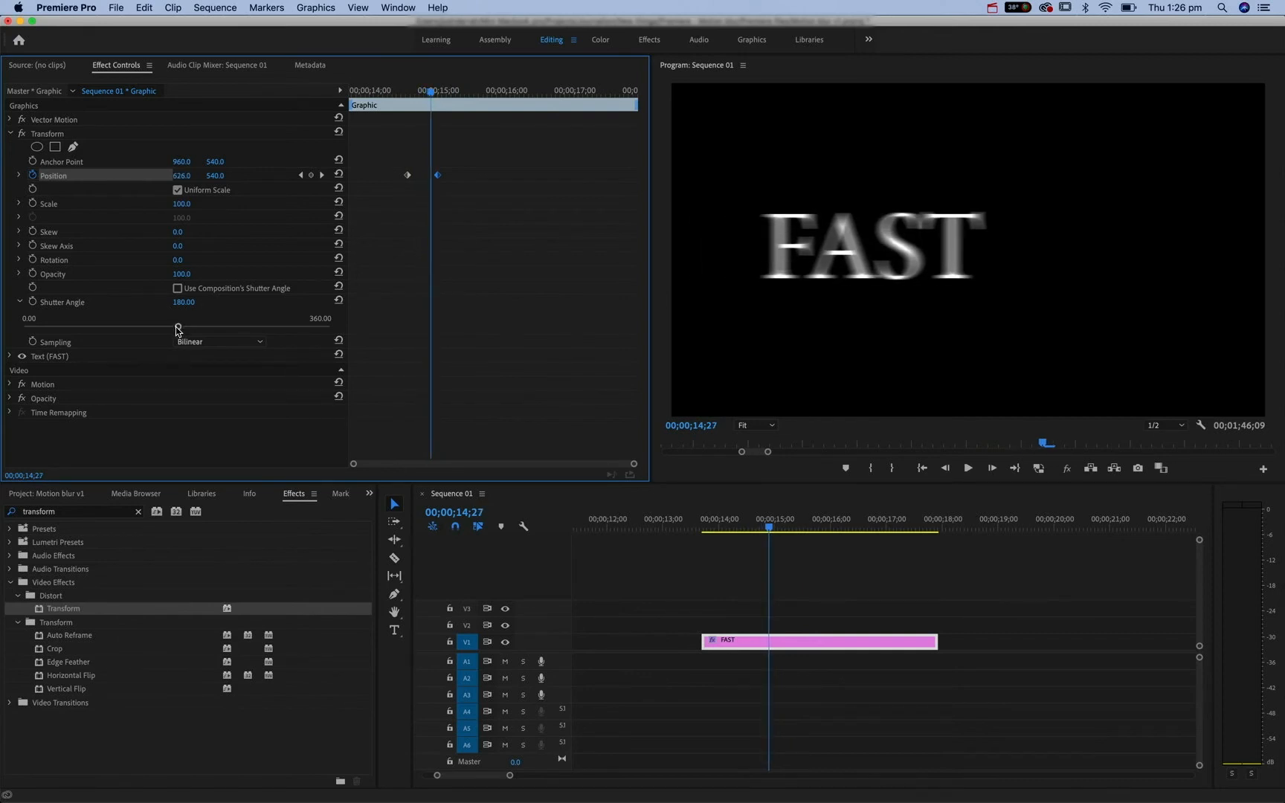
Reduce the Transform effect's Shutter Angle to 123.41 and replay the animation from before the first keyframe.
drag(177, 325, 130, 343)
click(379, 91)
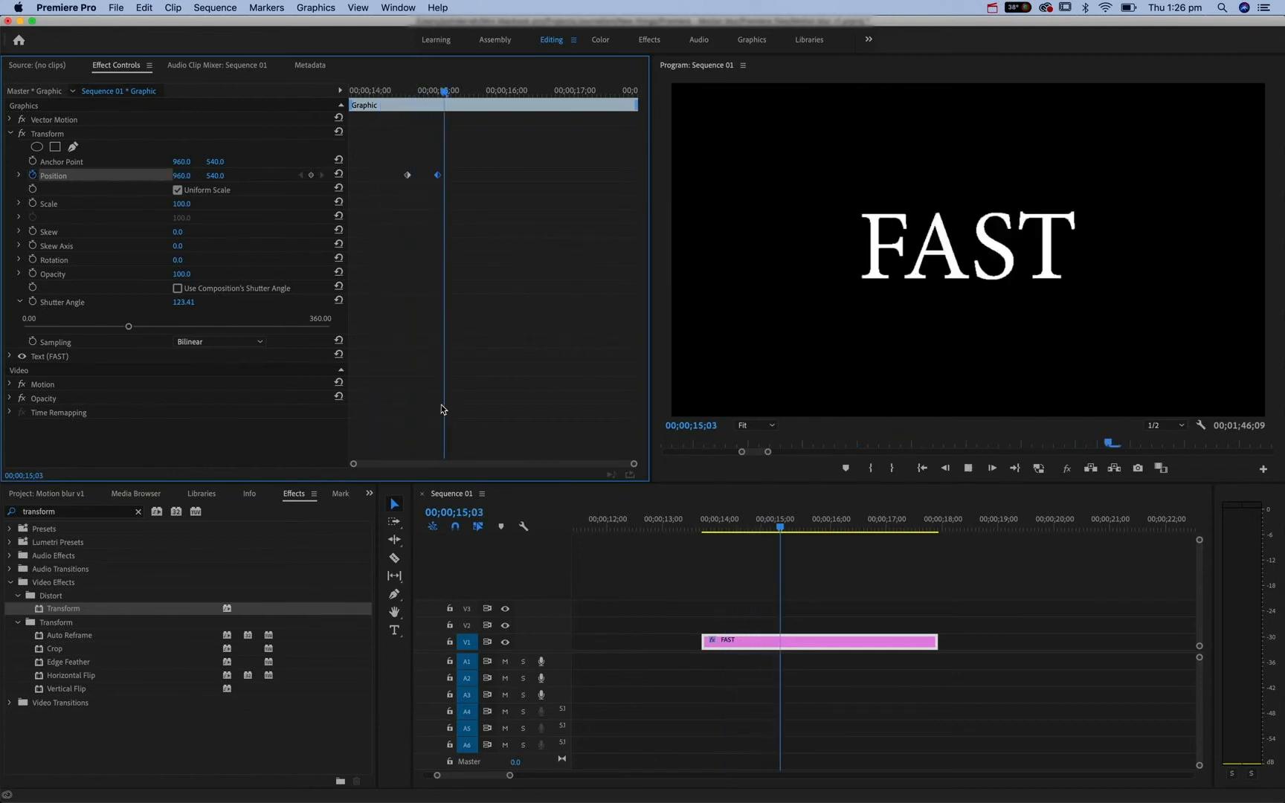
Try a Shutter Angle of 230.31 in the Transform effect and replay the slide-in from before the first keyframe.
key(space)
drag(128, 326, 220, 328)
click(371, 92)
key(space)
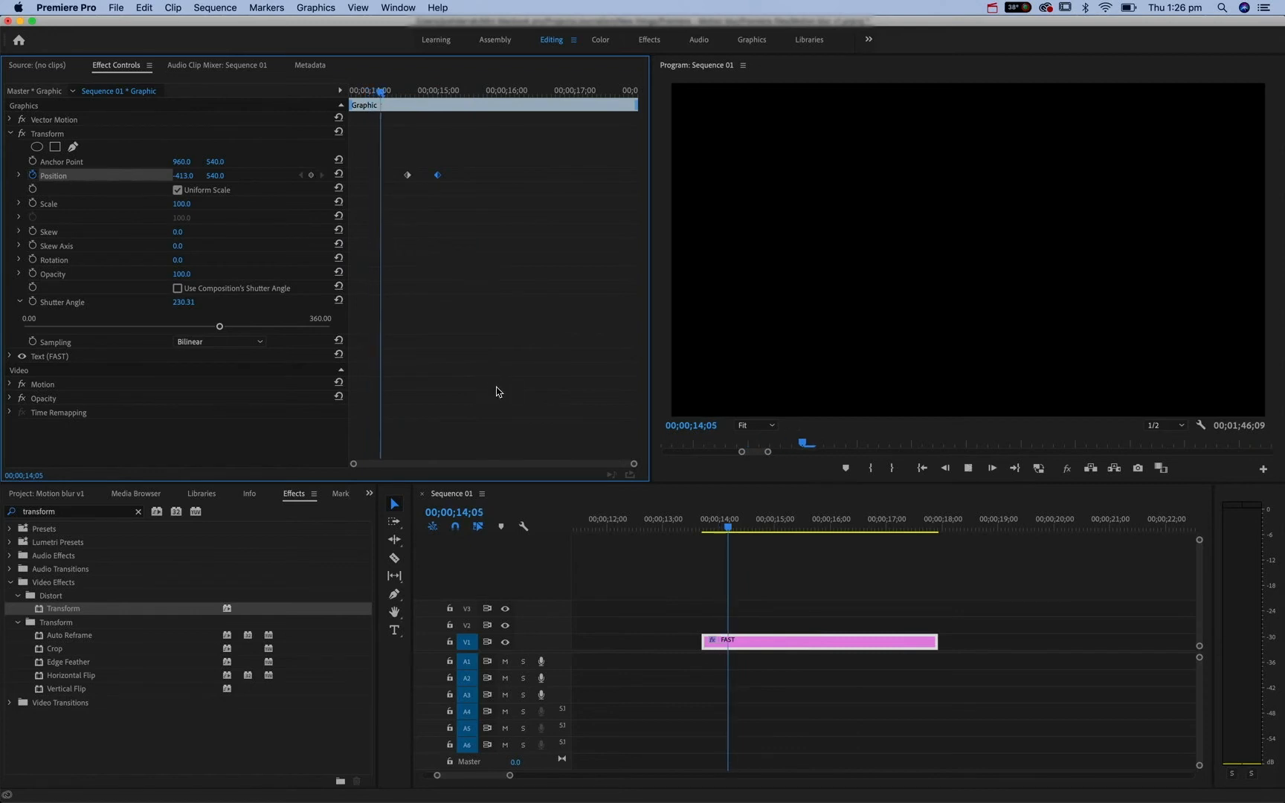
key(space)
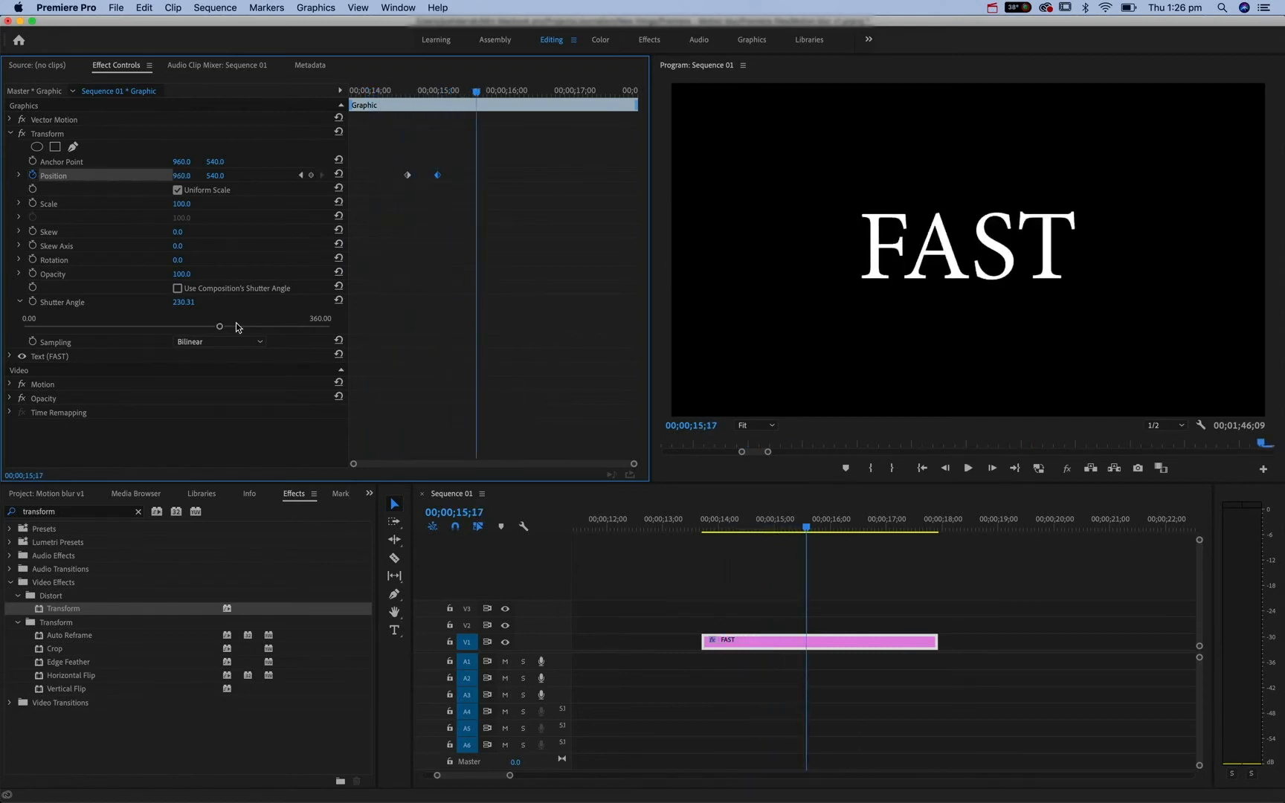
Try a stronger Shutter Angle of 276.68 in the Transform effect and play the slide-in twice from before the first keyframe.
drag(236, 327, 259, 326)
click(387, 90)
key(space)
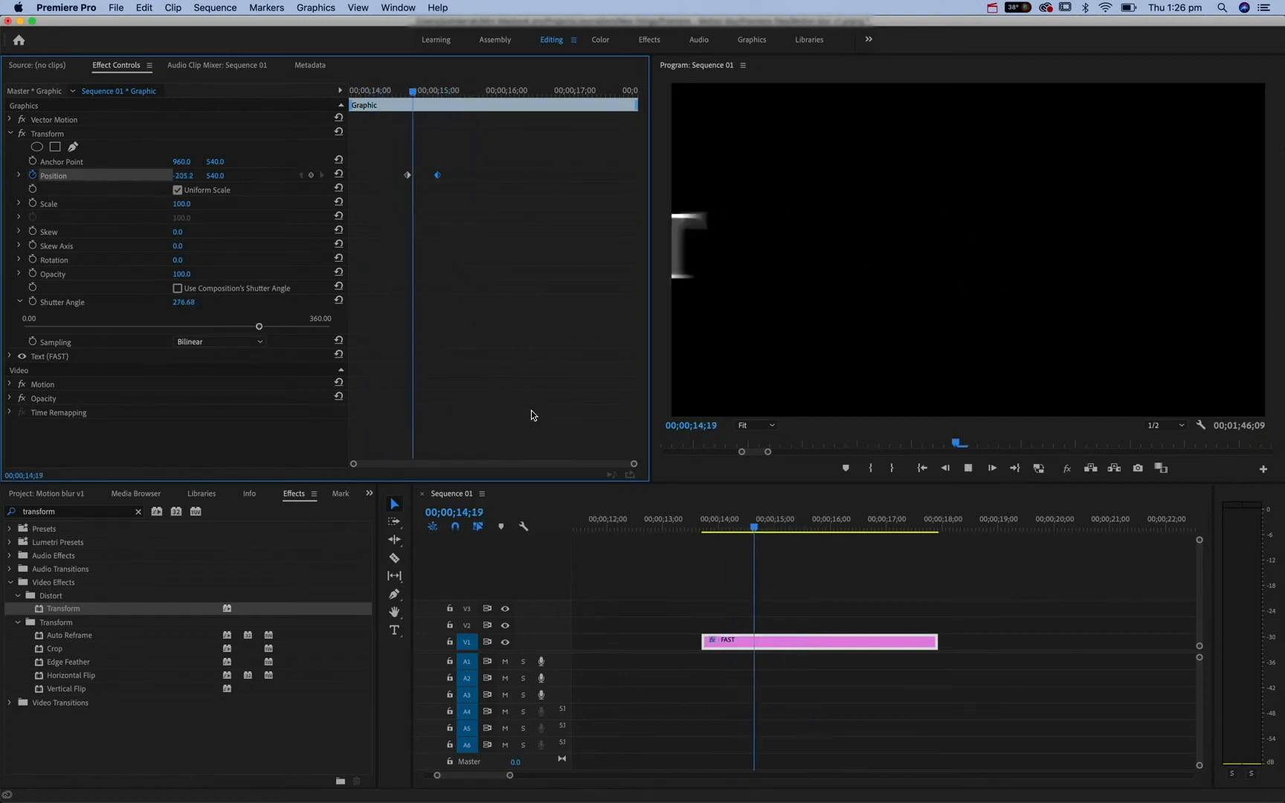
key(space)
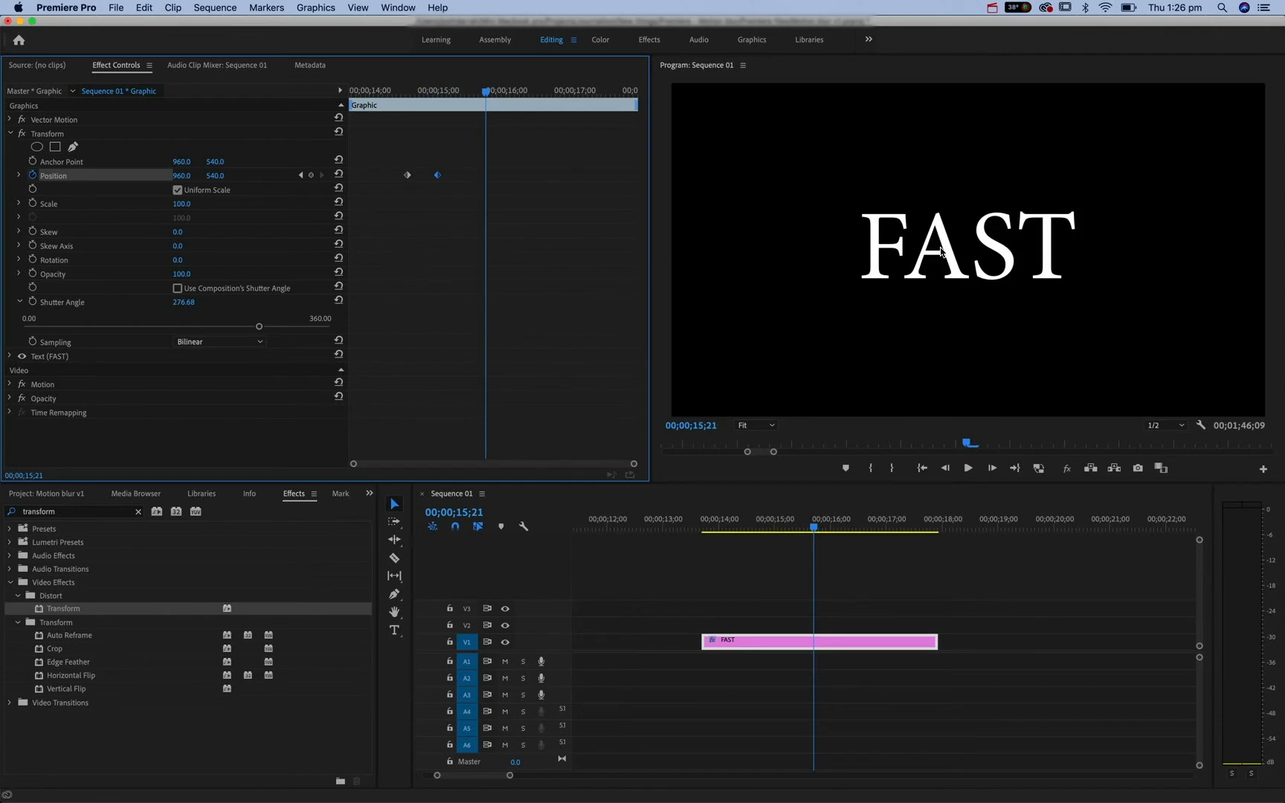
drag(408, 98, 392, 93)
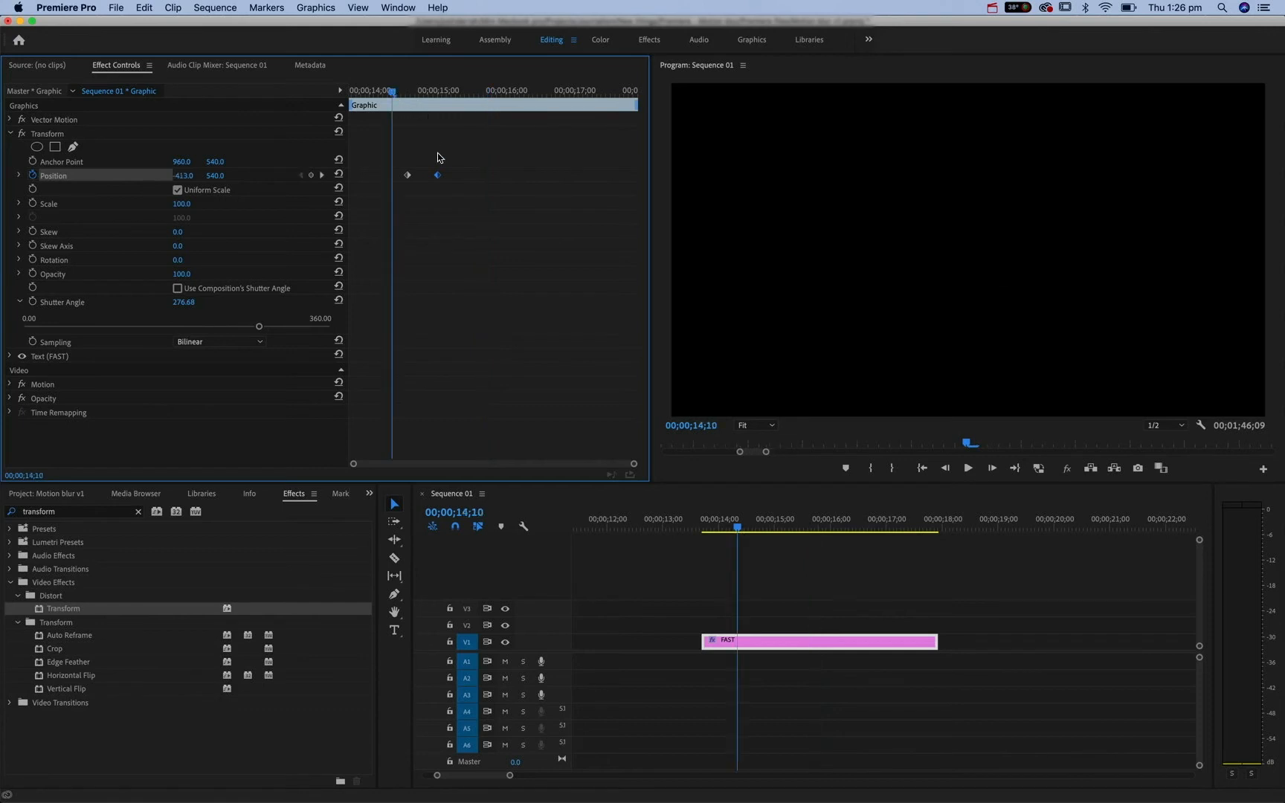
key(space)
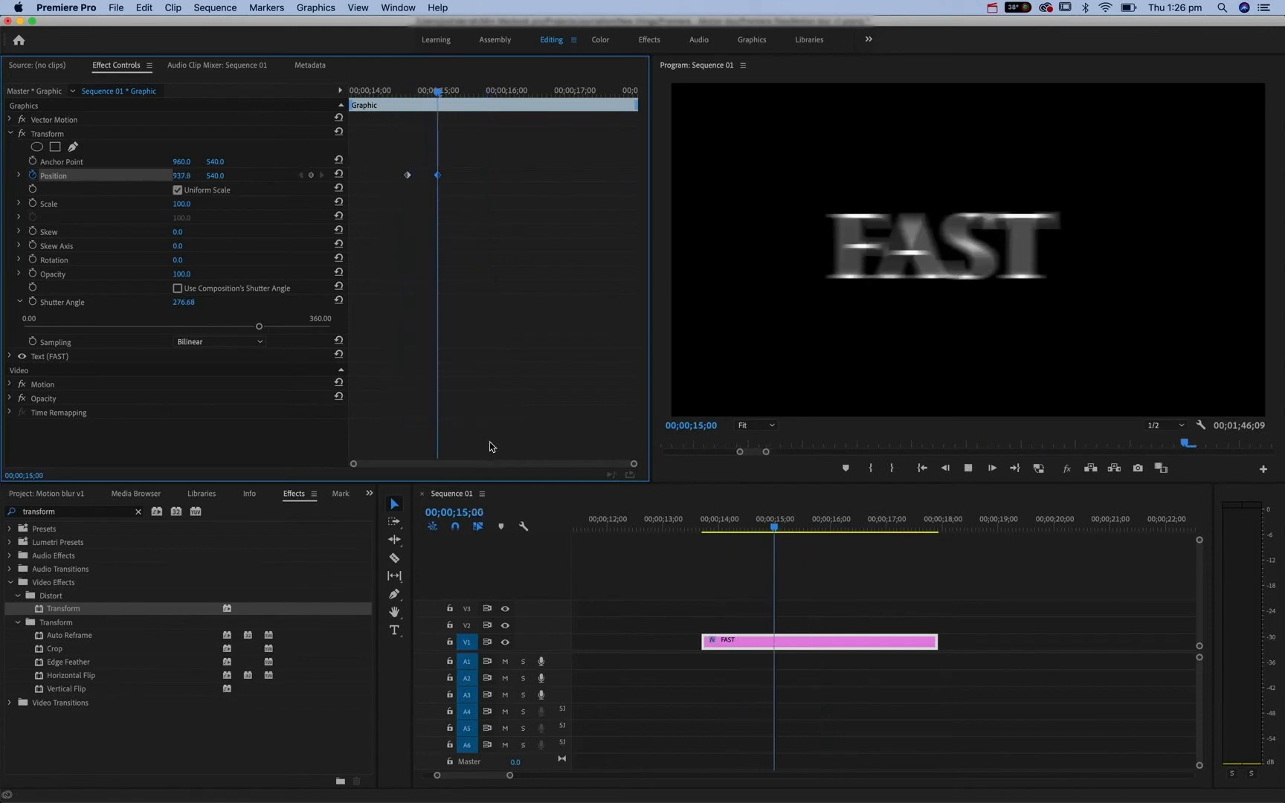
key(space)
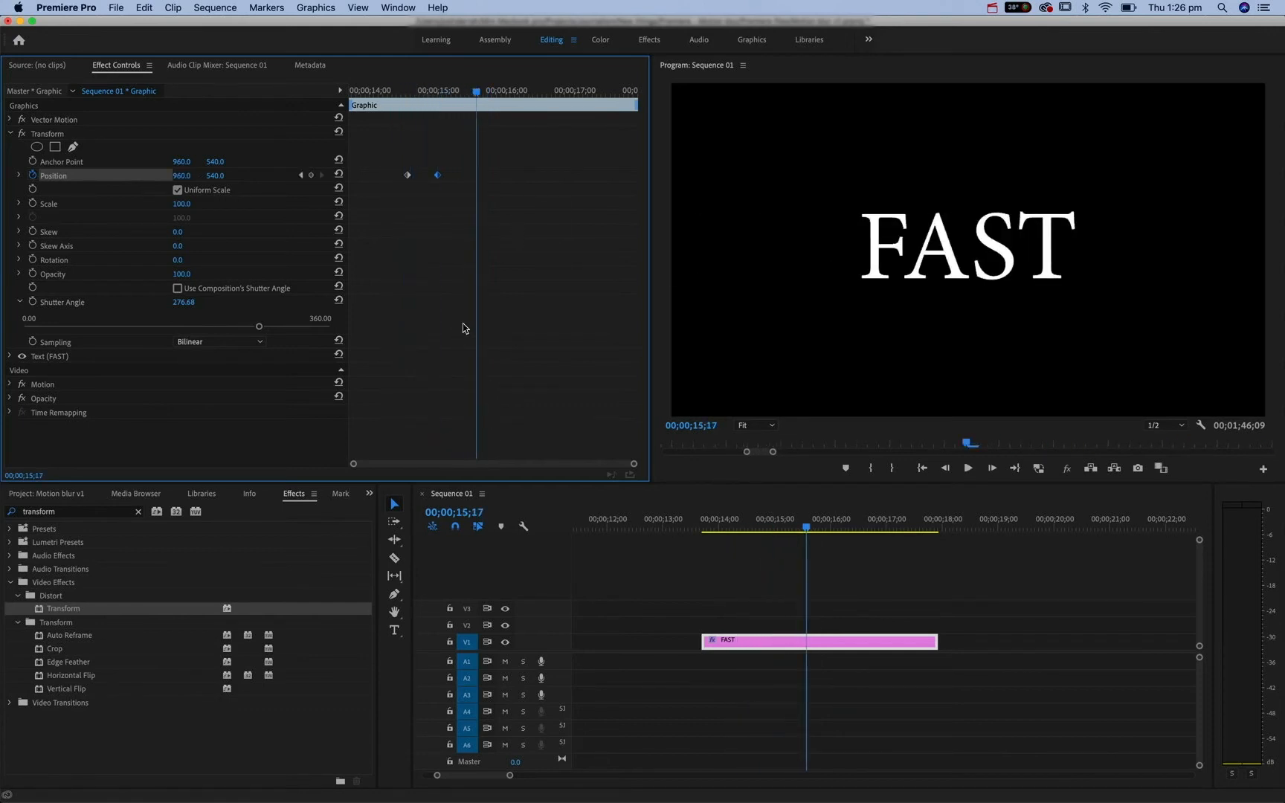
Try a faster slide by moving the second Position keyframe to 00;00;14;25 and replaying the animation.
click(420, 92)
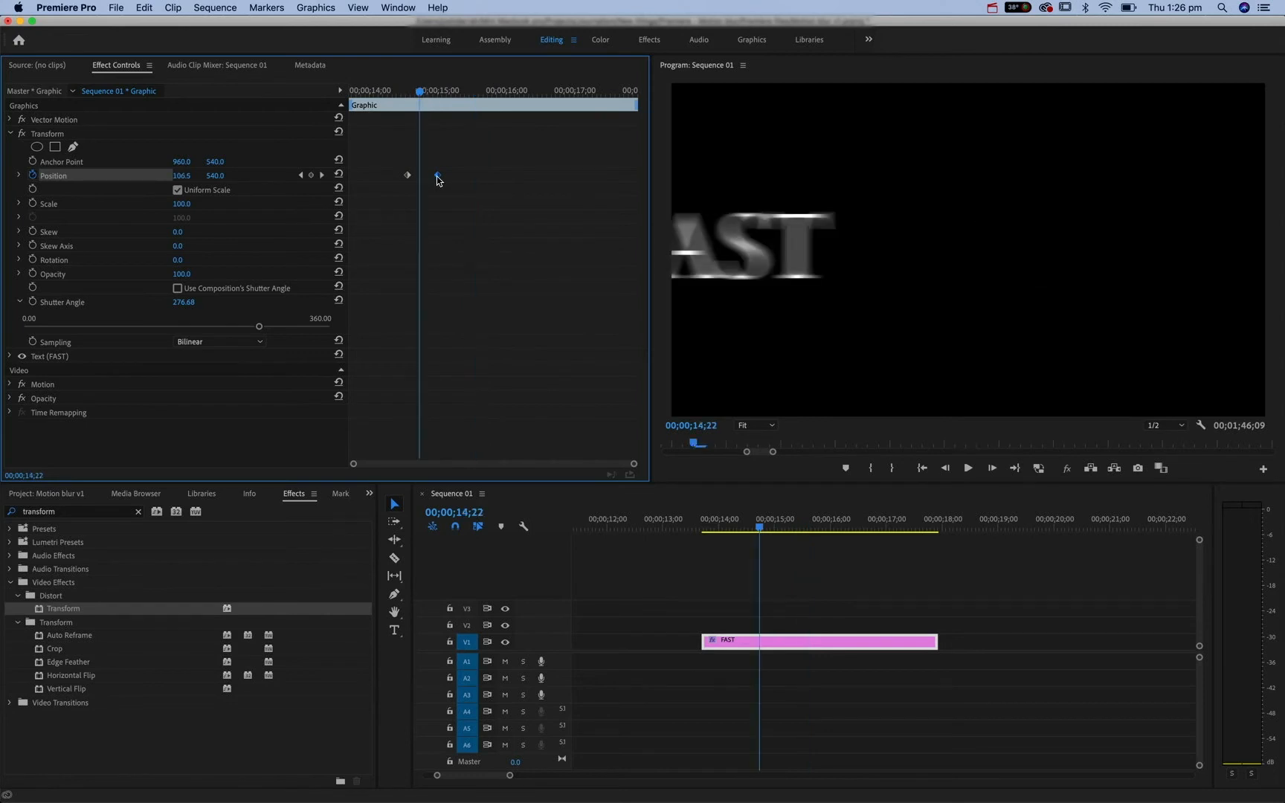
drag(438, 179, 430, 181)
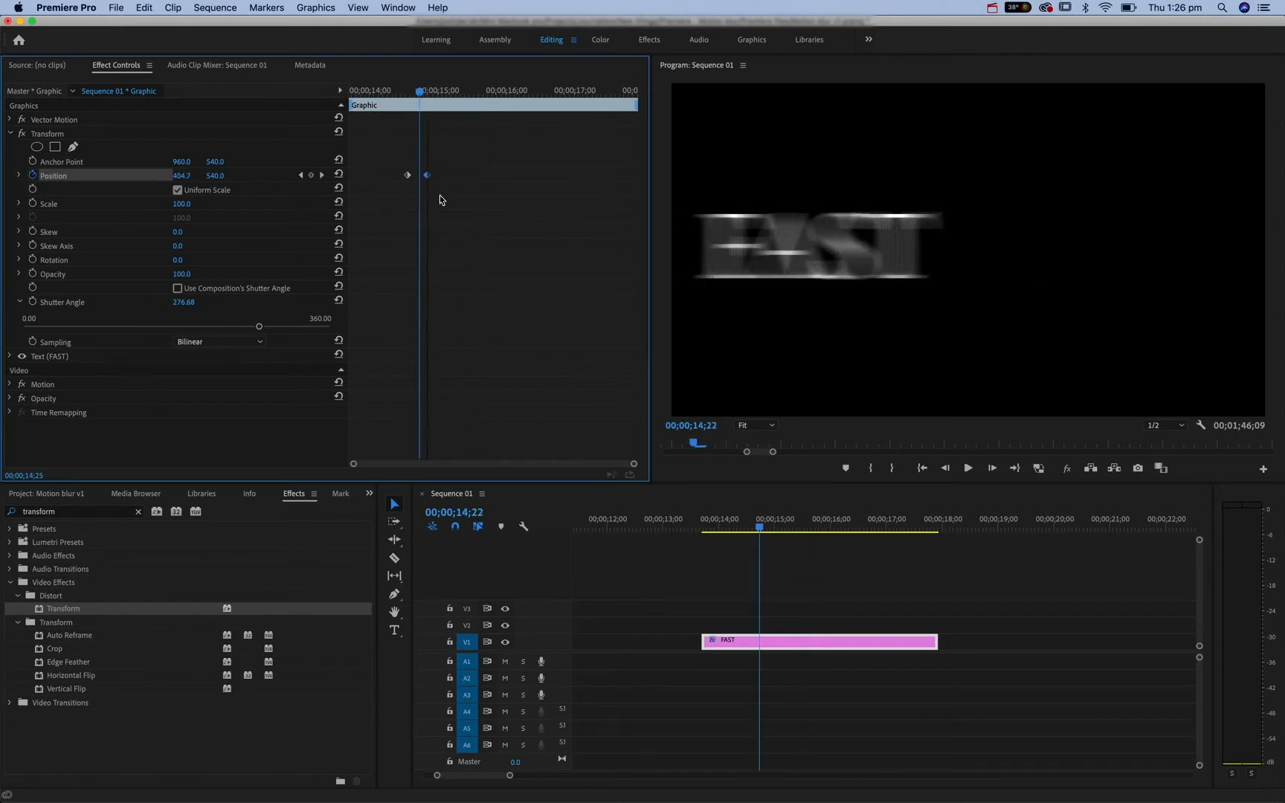
click(377, 92)
key(space)
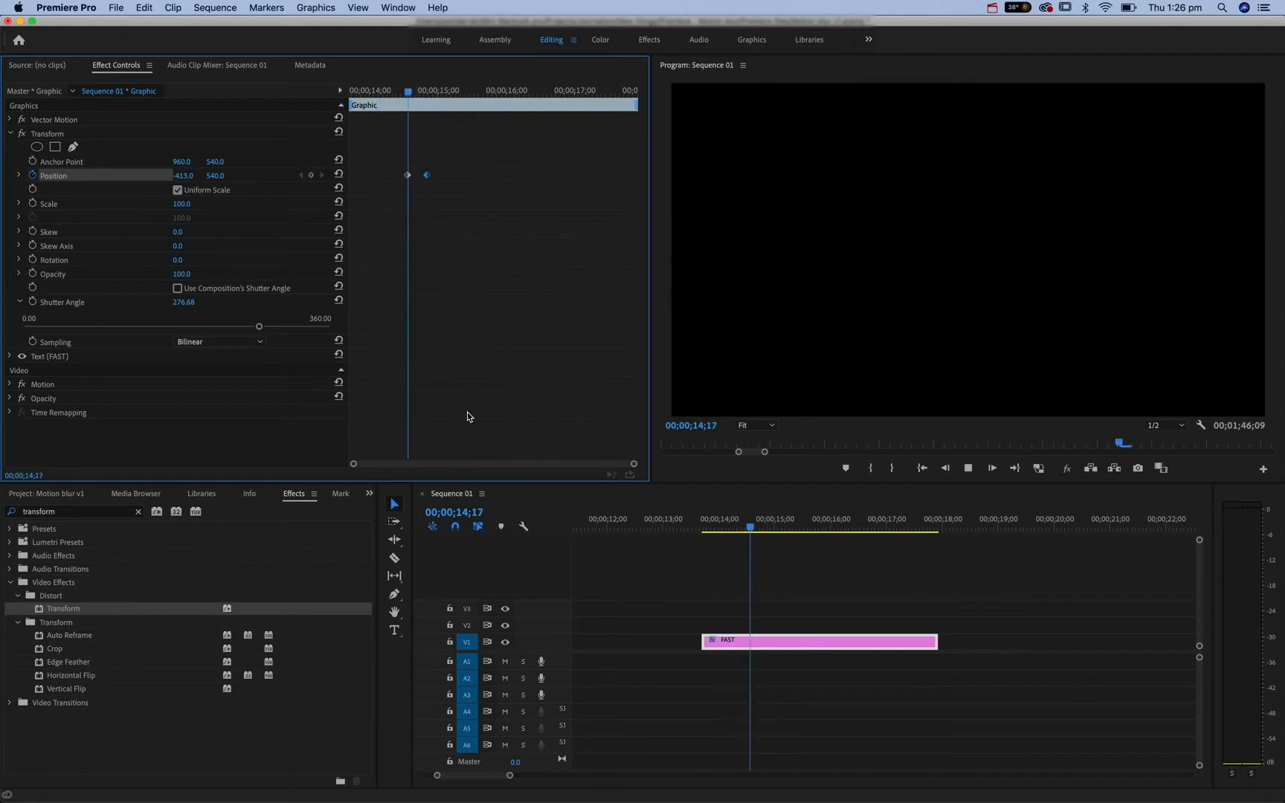
key(space)
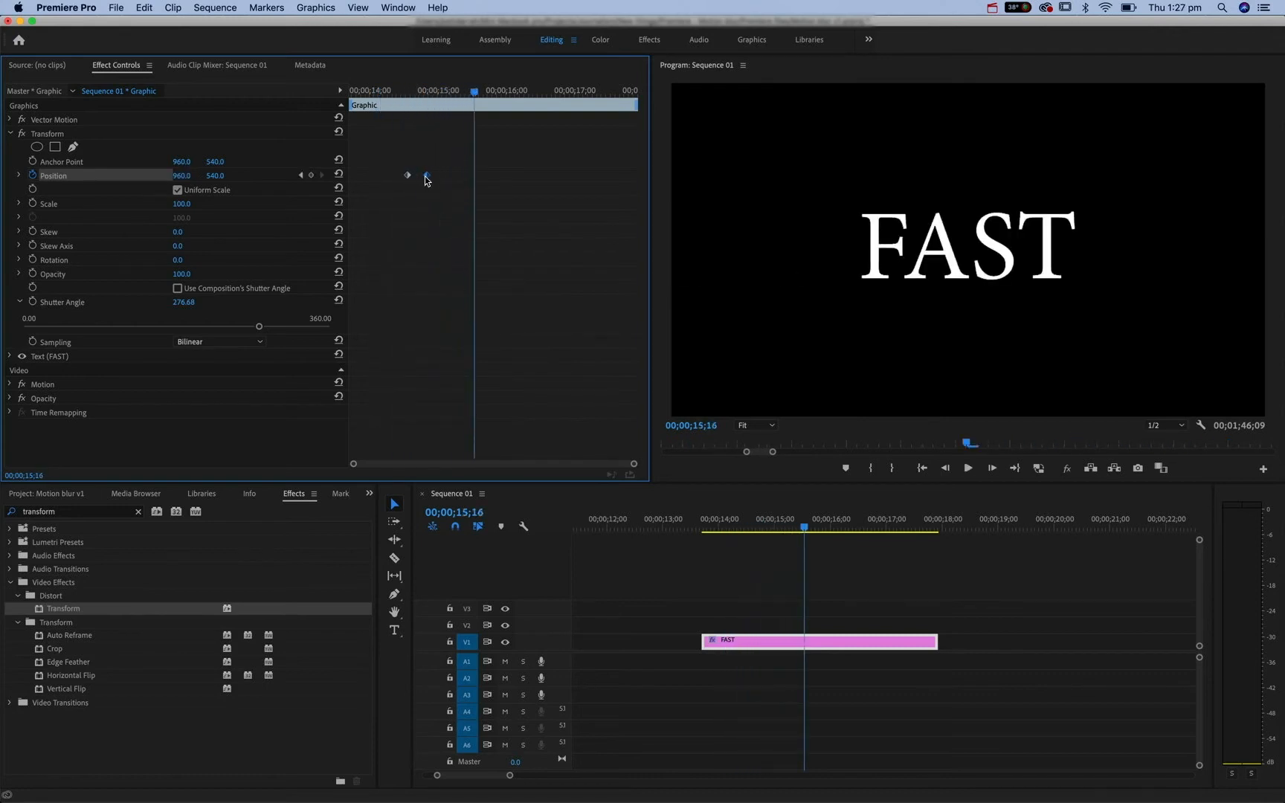
Move the second Position keyframe slightly closer to the first one and replay the faster slide-in.
drag(426, 180, 423, 162)
click(386, 92)
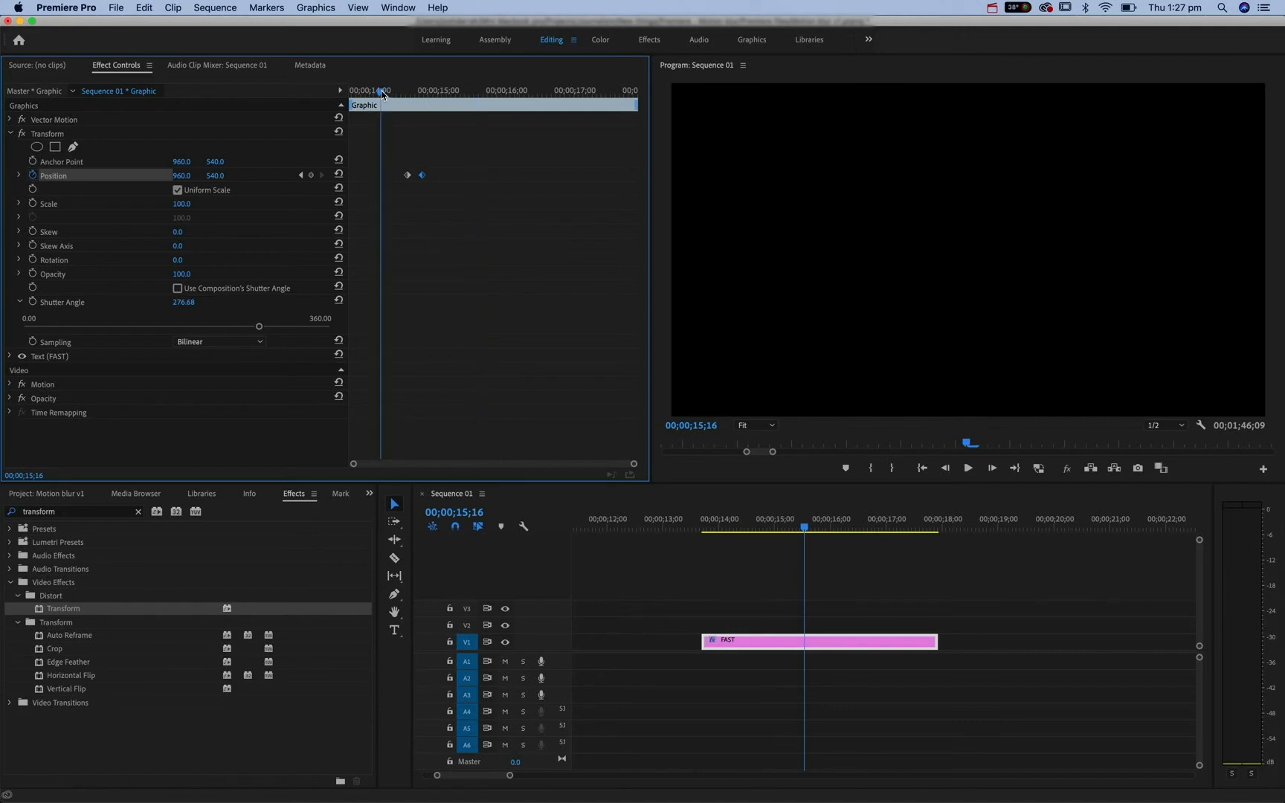
key(space)
key(space)
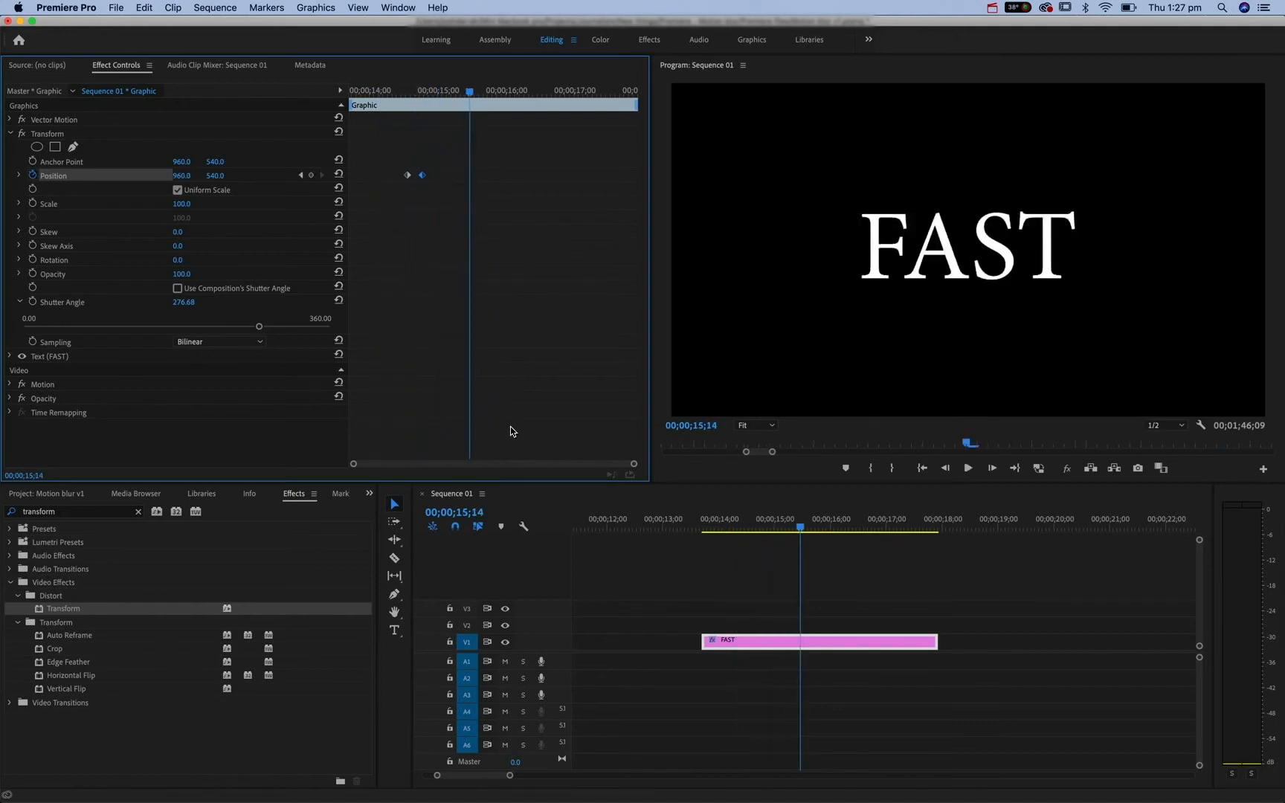
Reduce the Transform effect's Shutter Angle to 168.21 with the text mid-movement, replay the slide-in and inspect the blur.
click(417, 89)
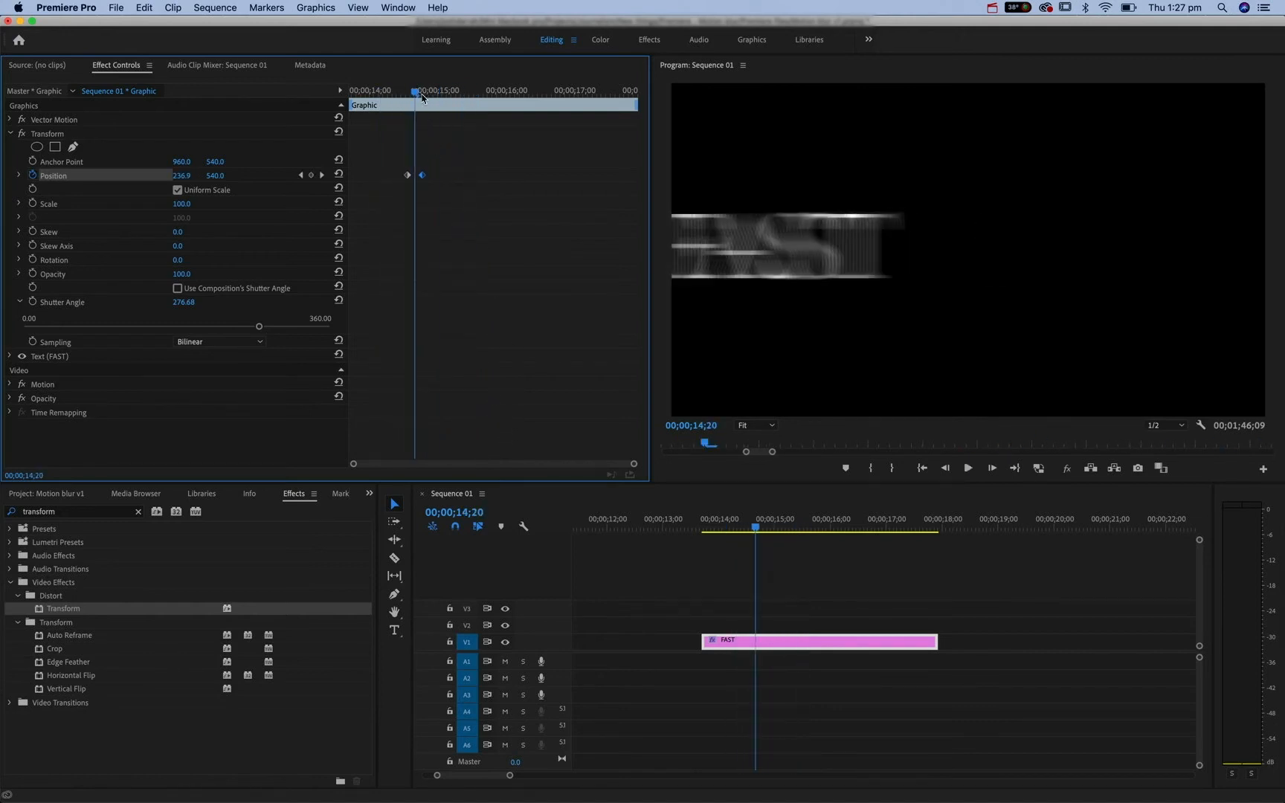
drag(416, 84, 417, 92)
drag(259, 327, 169, 331)
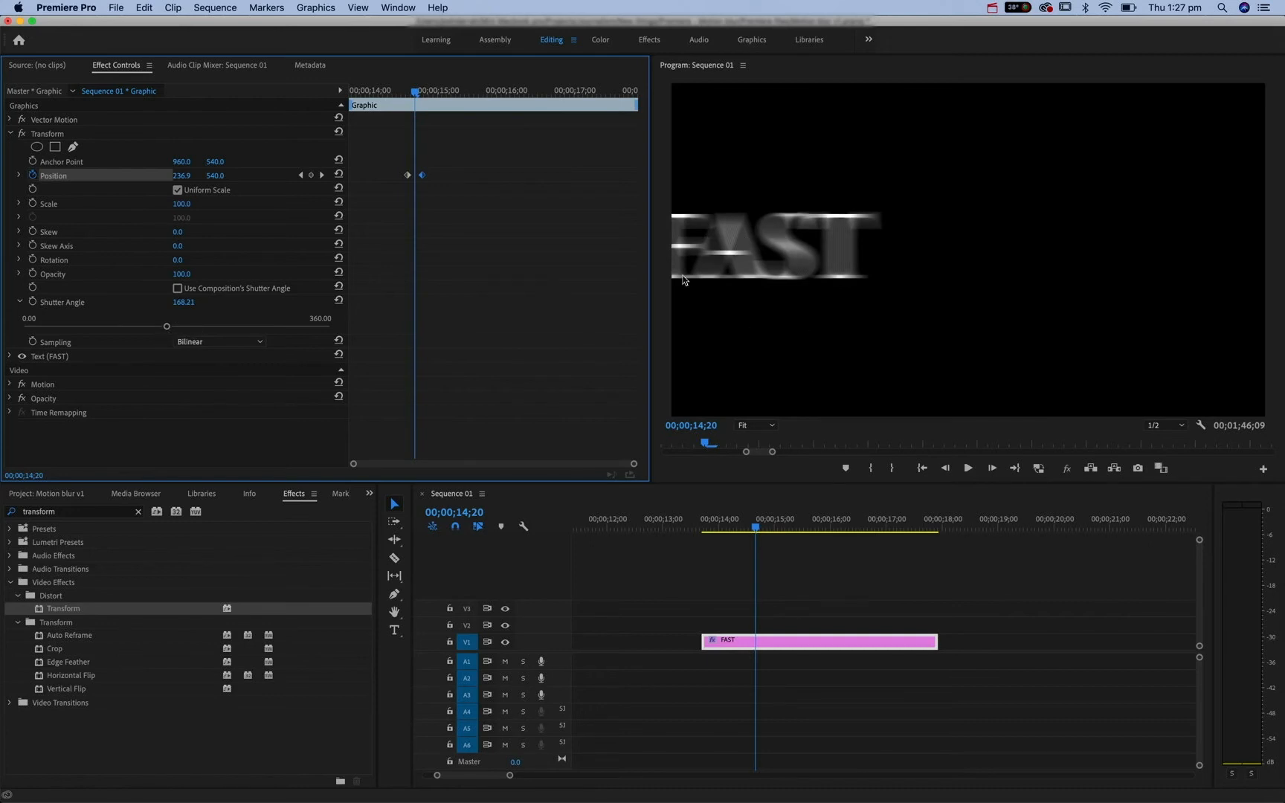
drag(390, 91, 383, 91)
key(space)
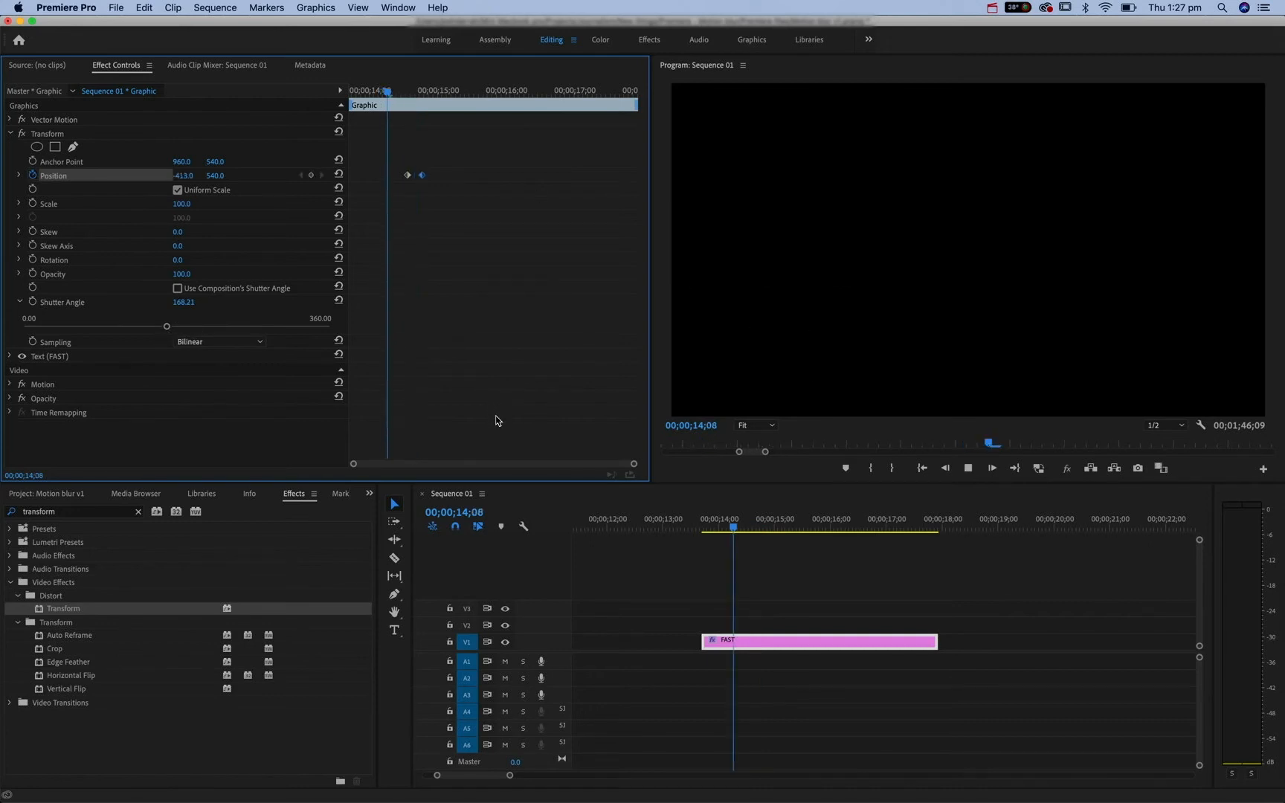
key(space)
click(413, 91)
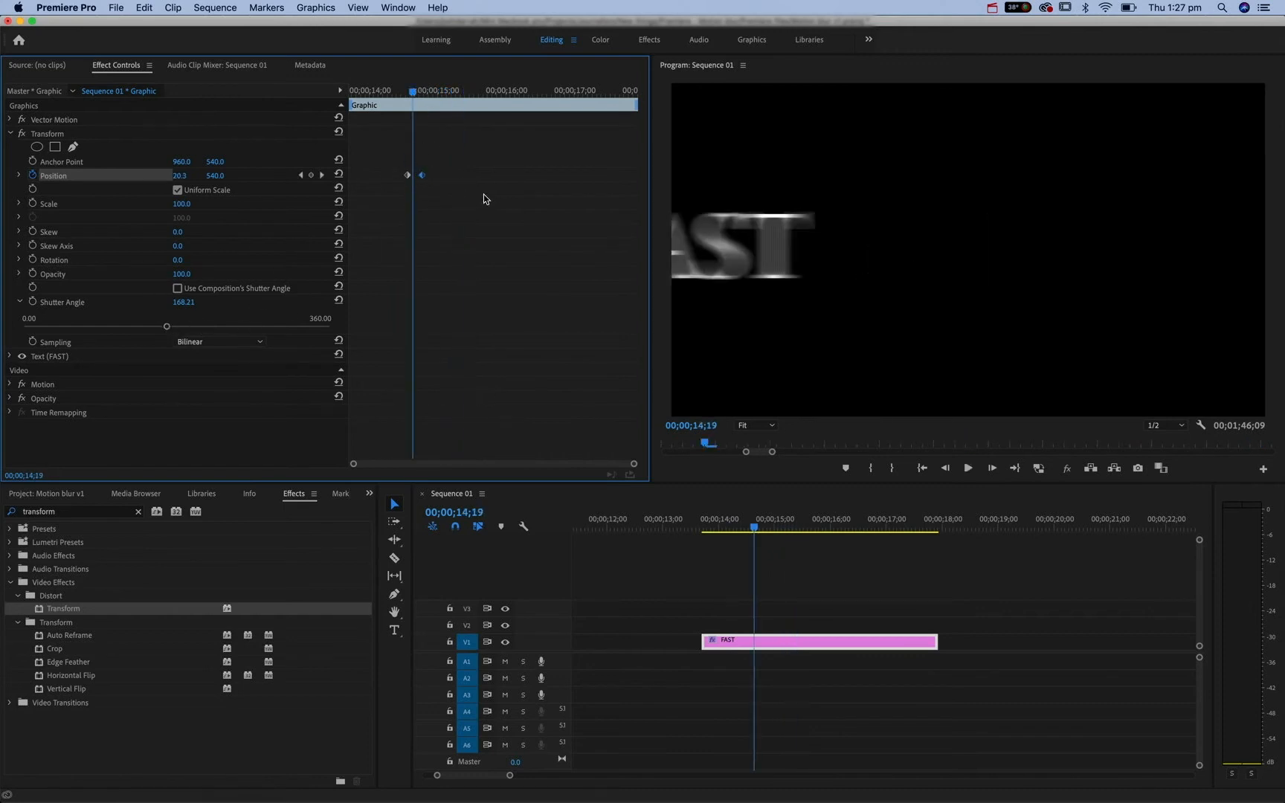
click(395, 91)
click(415, 93)
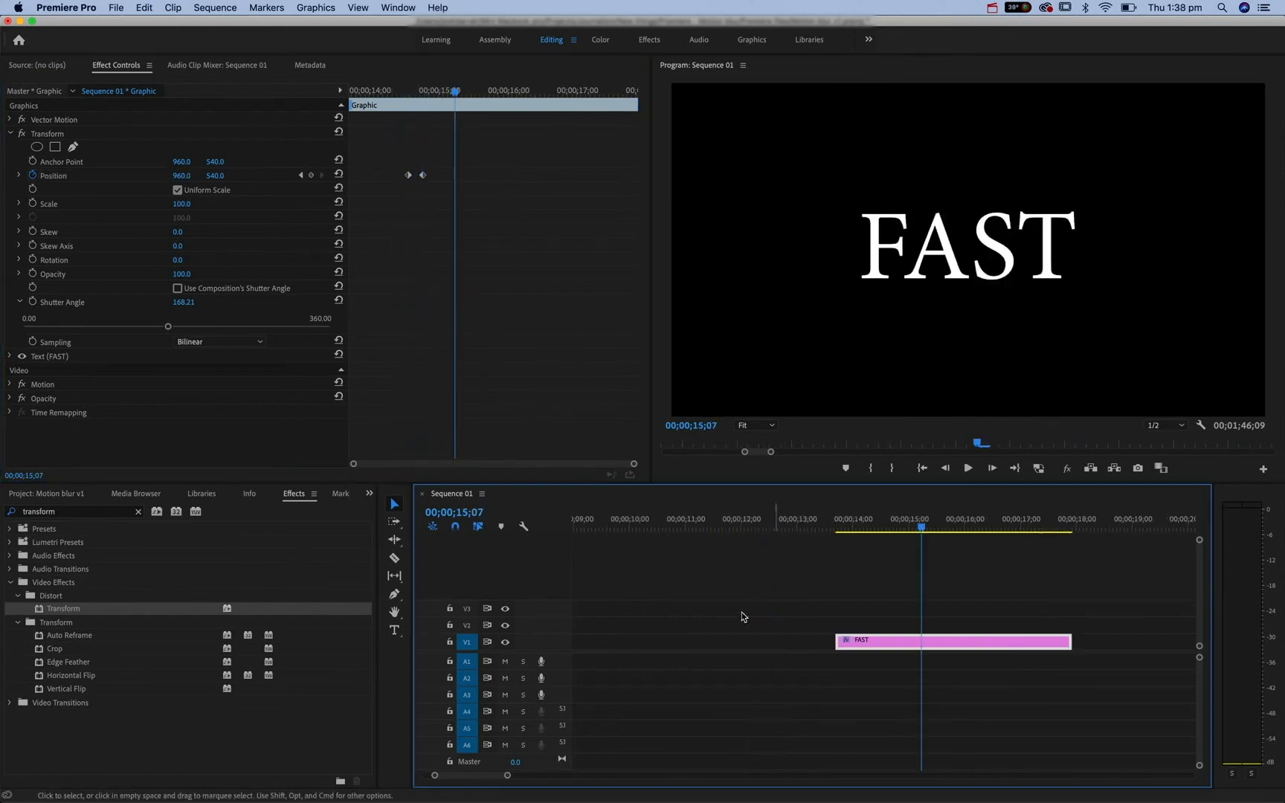
Mark the blank stretch before the first keyframe with In and Out points at 00;00;13;21 and 00;00;14;13, and clear both points.
drag(431, 144, 391, 194)
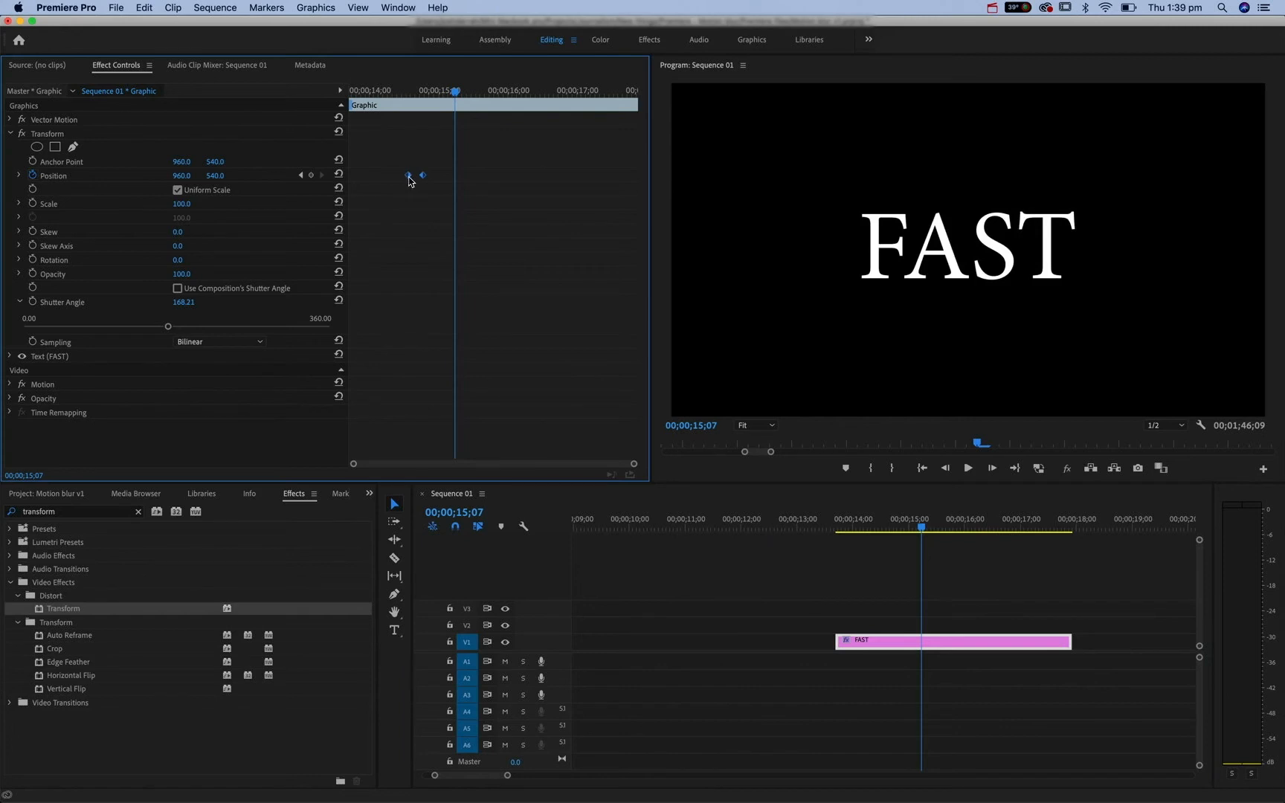
drag(444, 93, 406, 94)
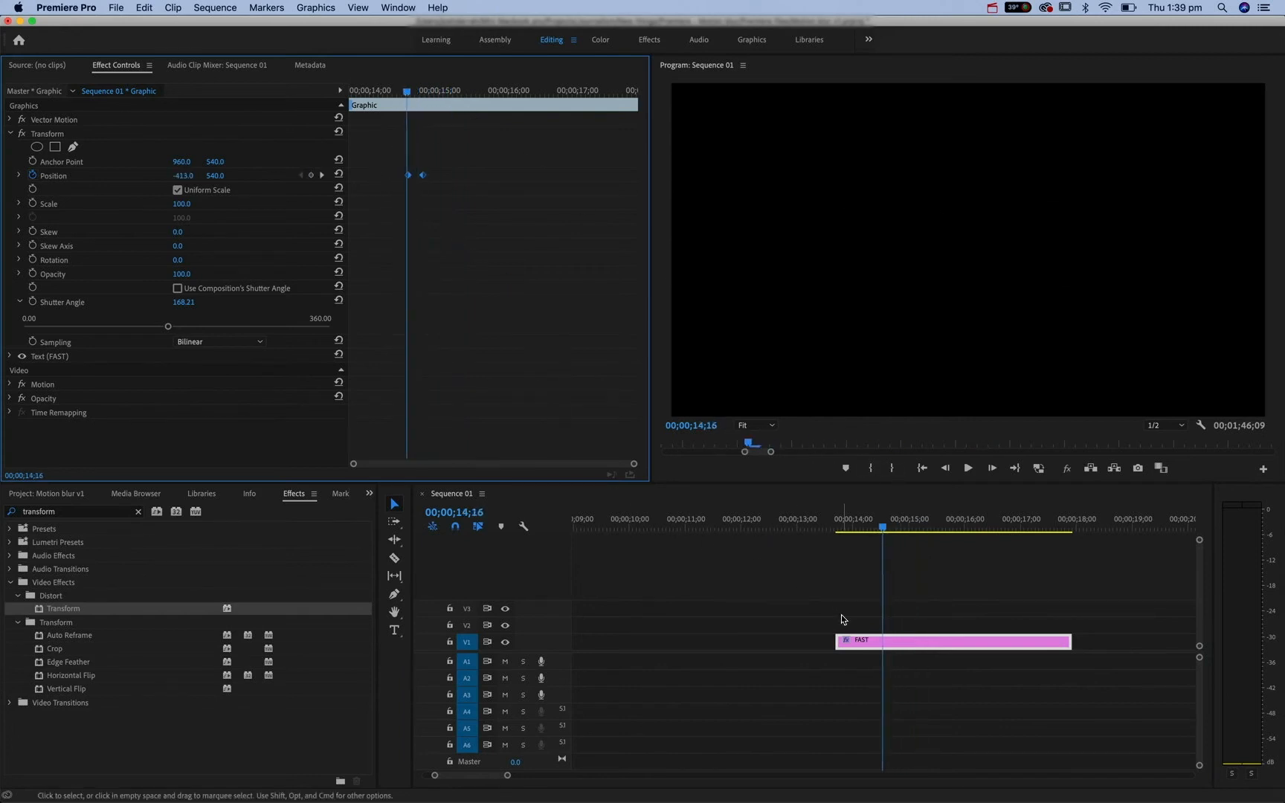
click(845, 533)
key(i)
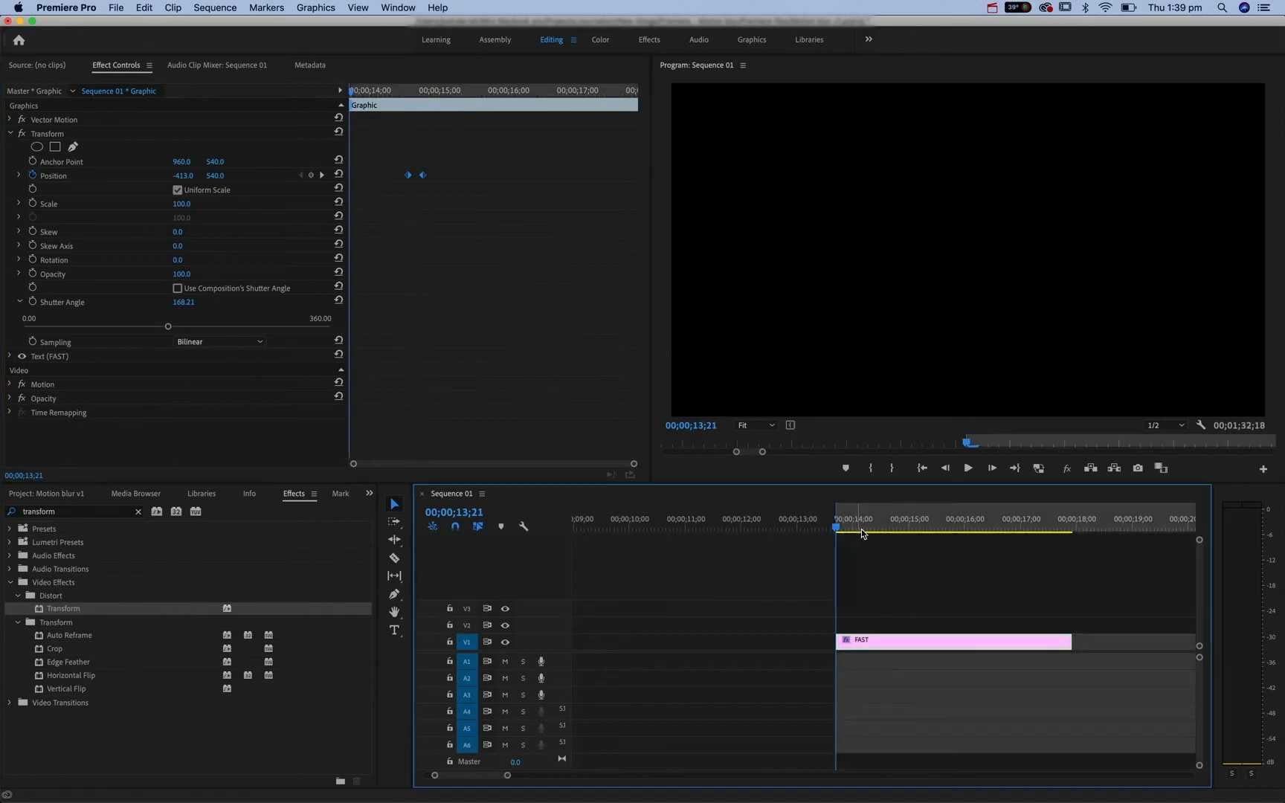
click(877, 528)
key(o)
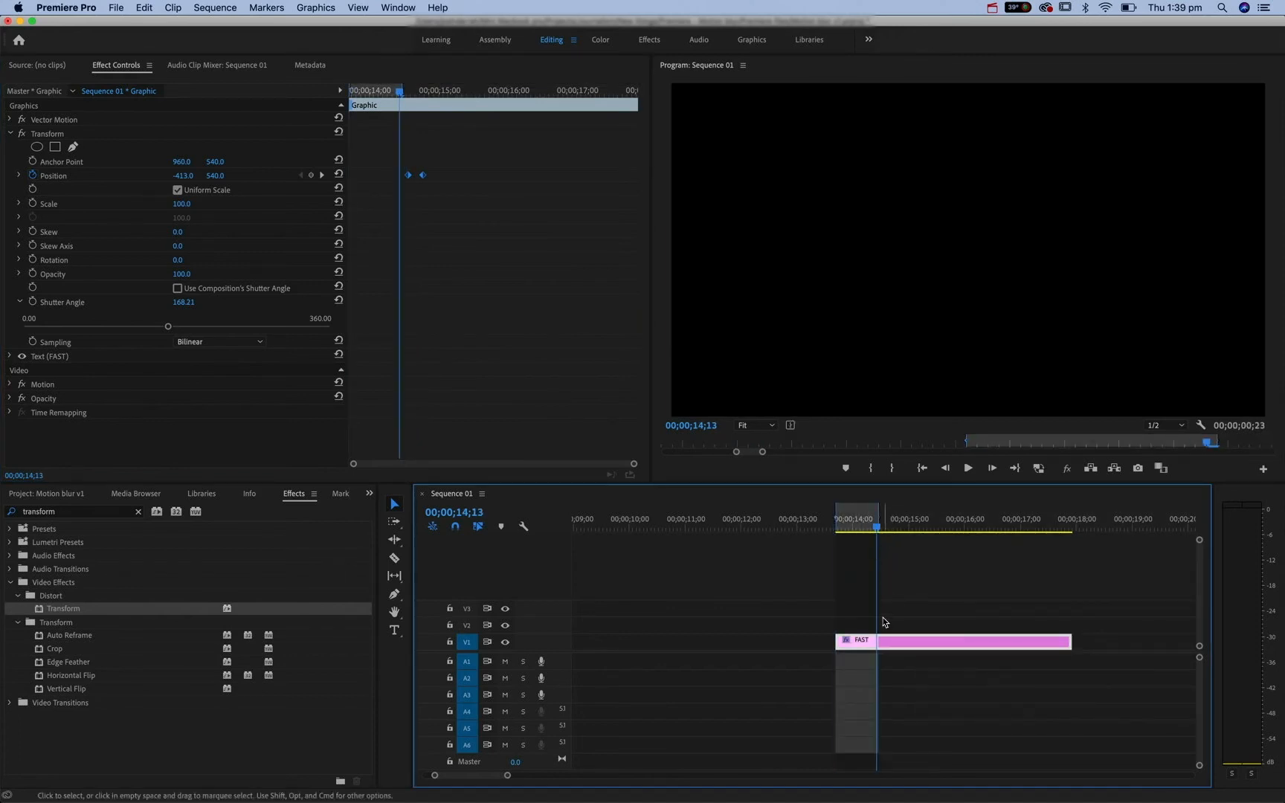
key(alt+o)
key(alt+i)
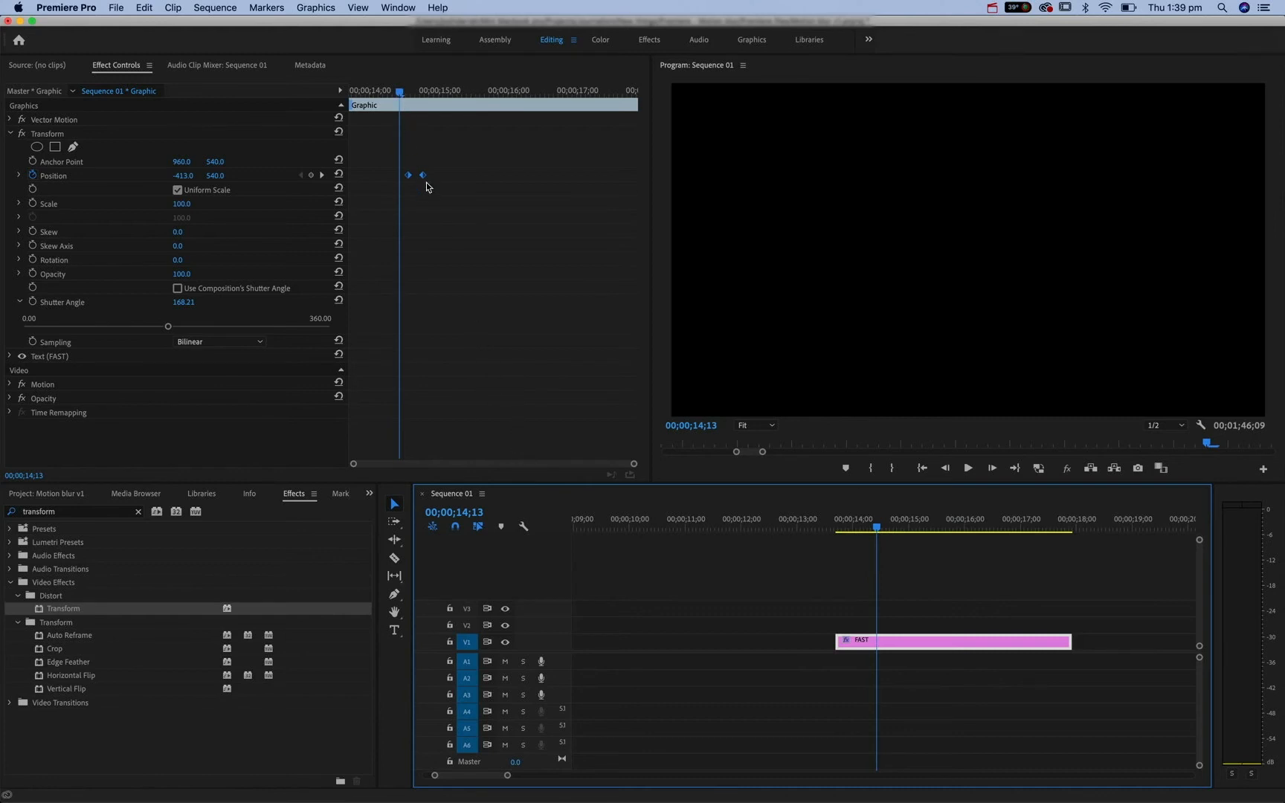
Try moving both Position keyframes to the start of the FAST clip, play the result and undo the move.
drag(455, 152, 398, 203)
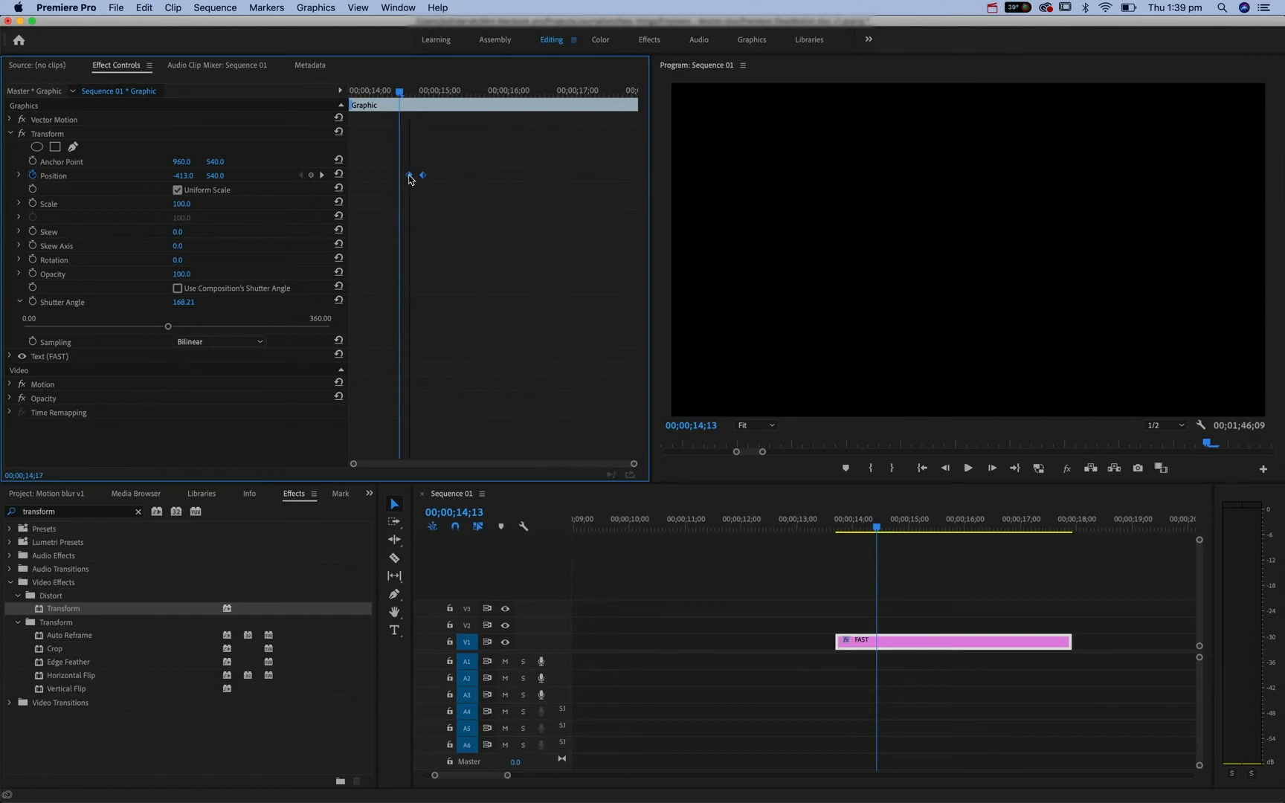
drag(410, 179, 348, 189)
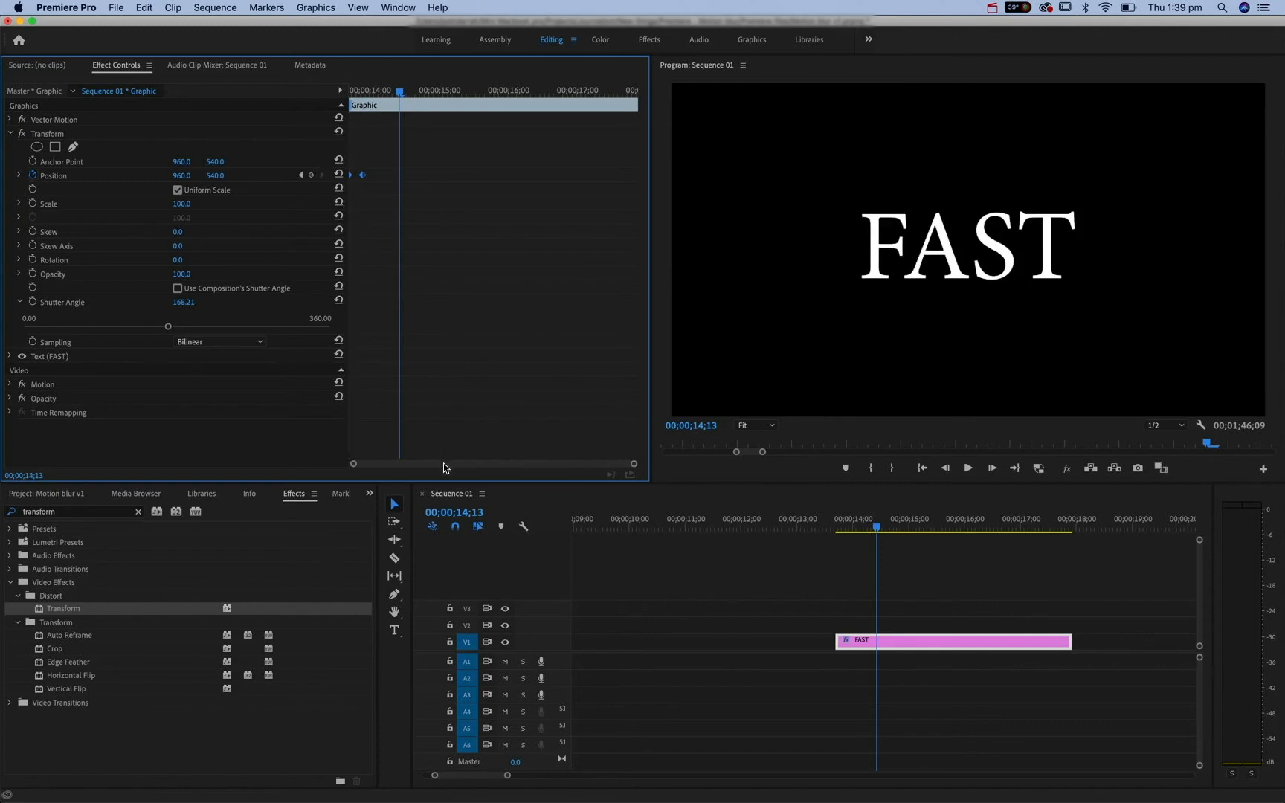
key(equal)
key(equal)
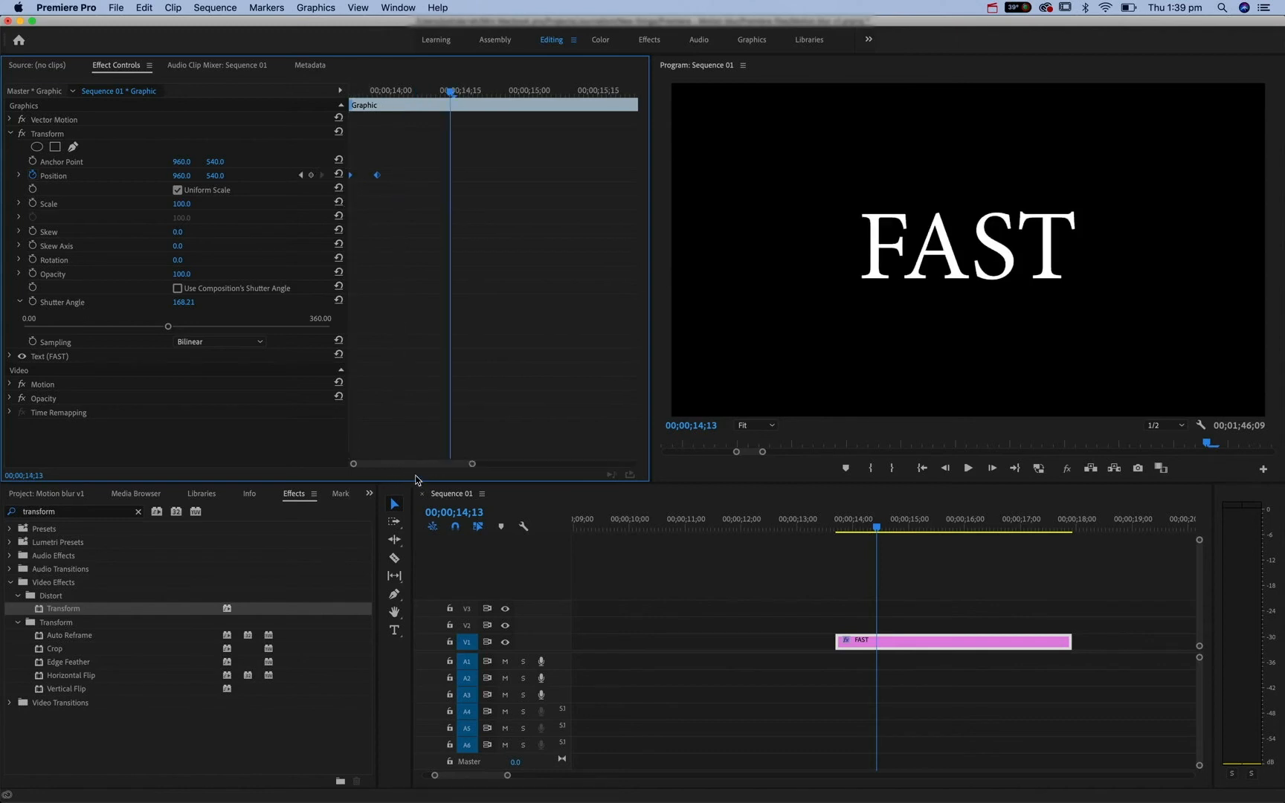
drag(415, 467, 368, 467)
scroll(399, 477, down, 2)
drag(403, 174, 348, 184)
drag(382, 93, 337, 94)
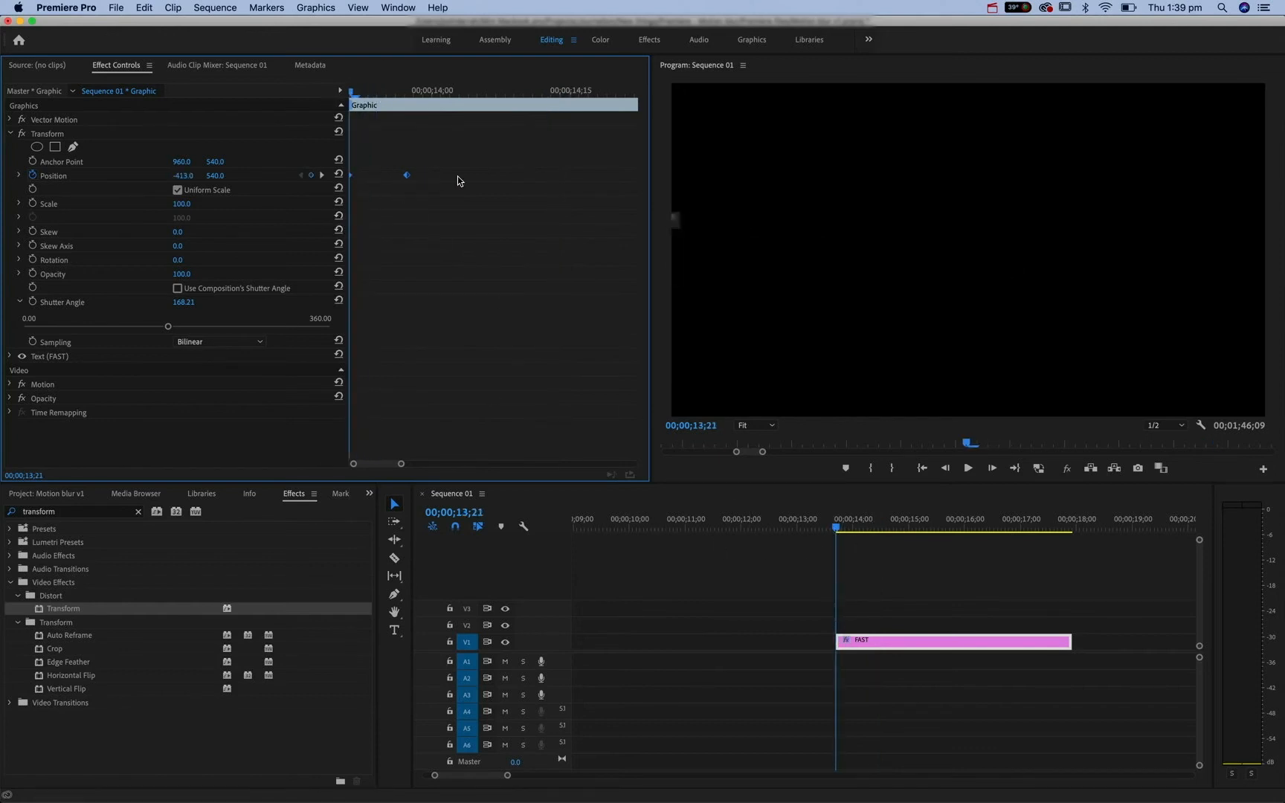
key(space)
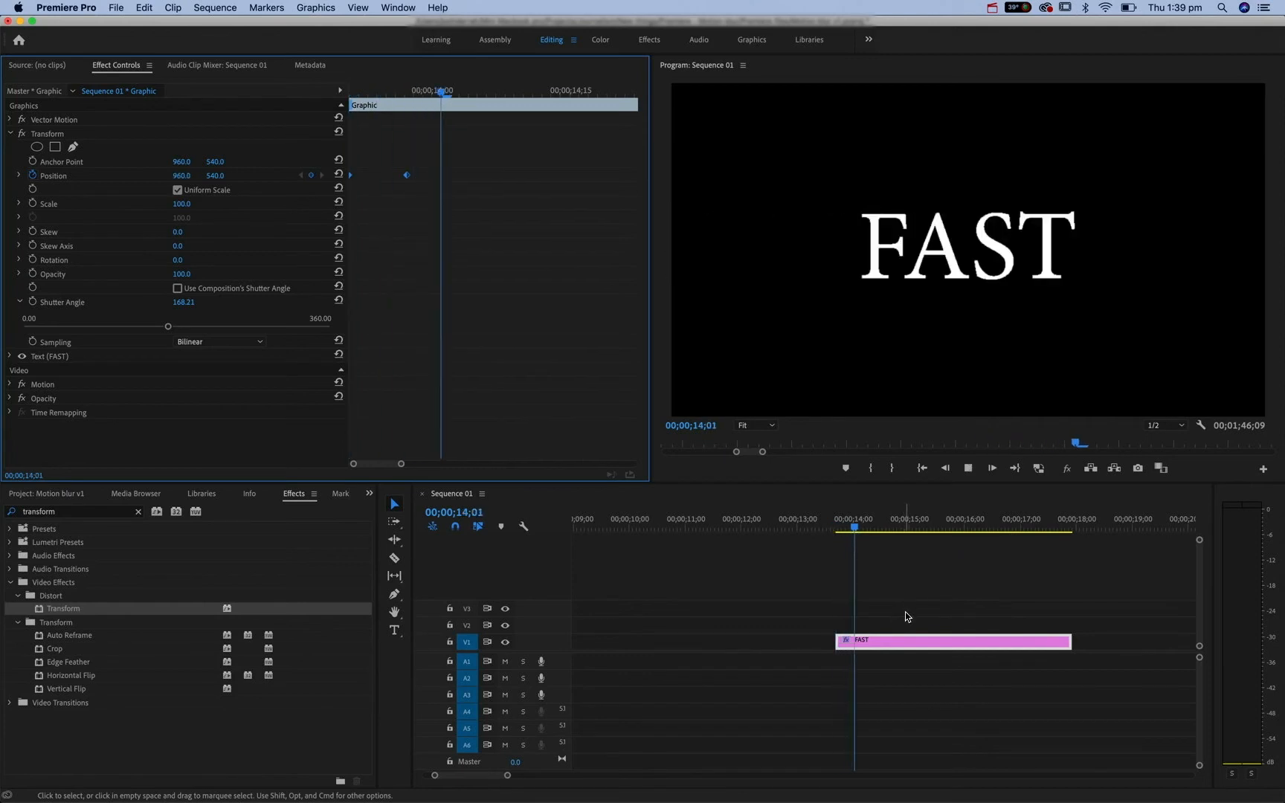
key(space)
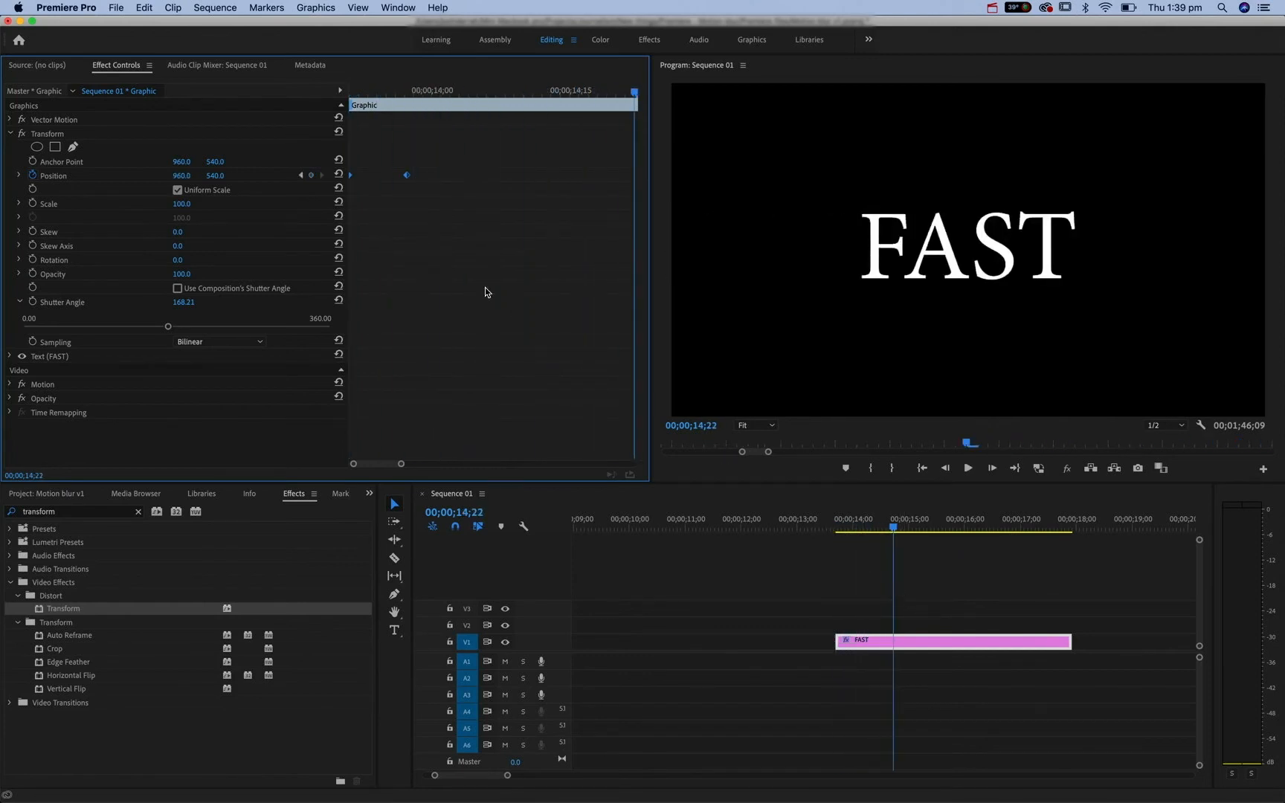
key(super+z)
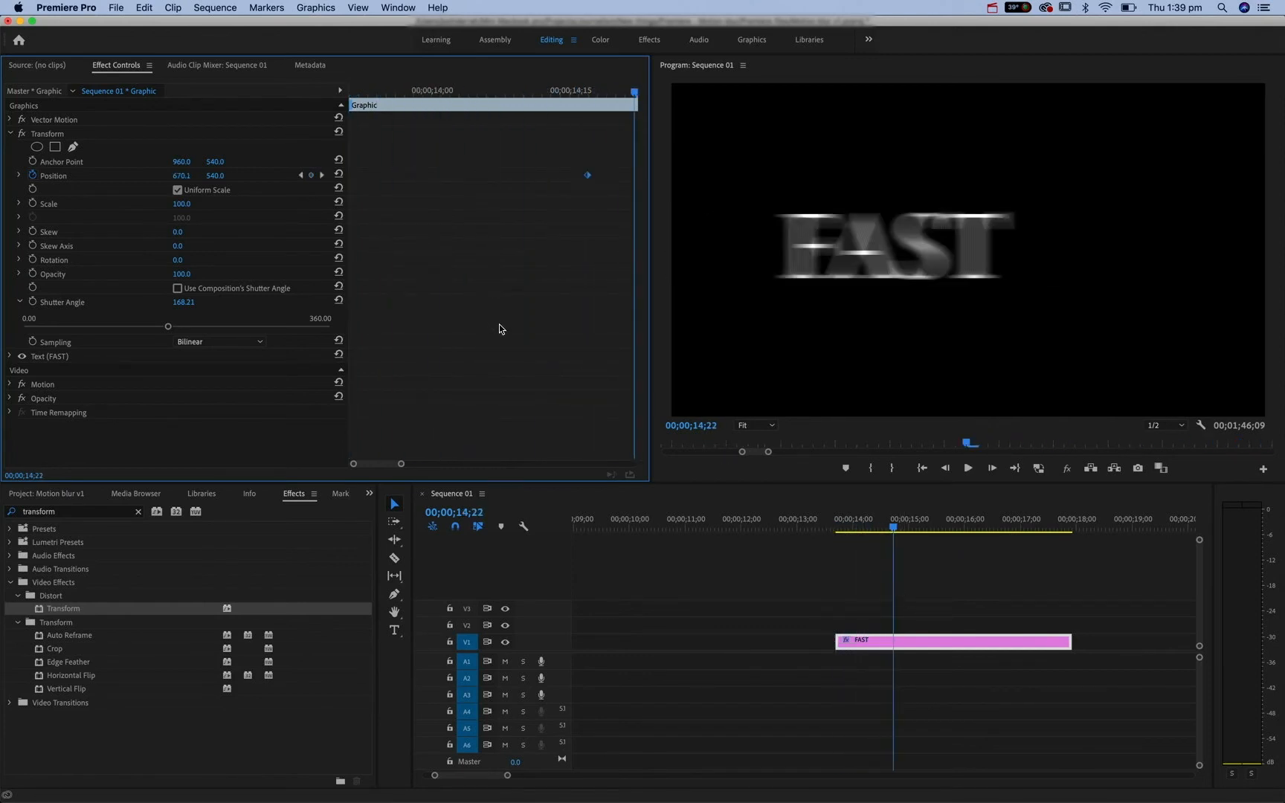
Trim the start of the FAST clip to the first Position keyframe at 00;00;14;17 and play the slide-in.
key(minus)
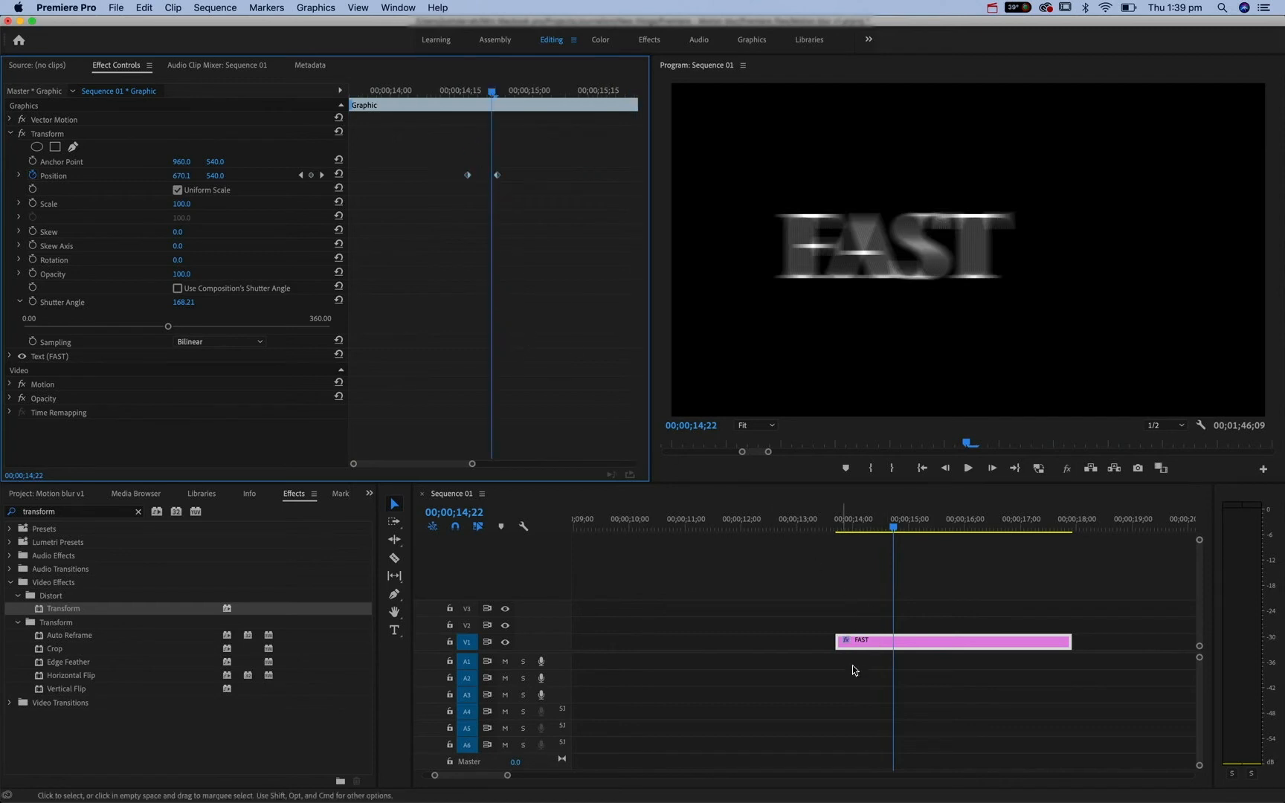
click(301, 176)
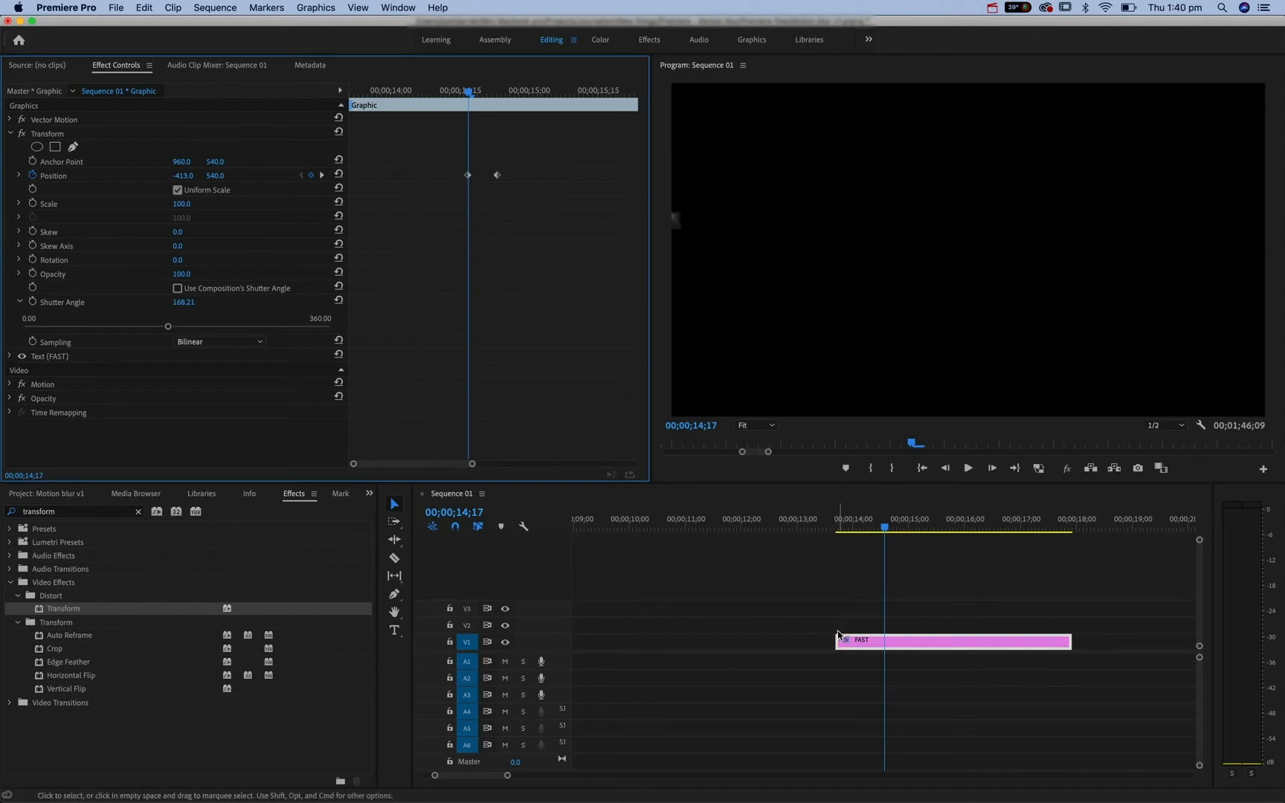
drag(838, 641, 886, 644)
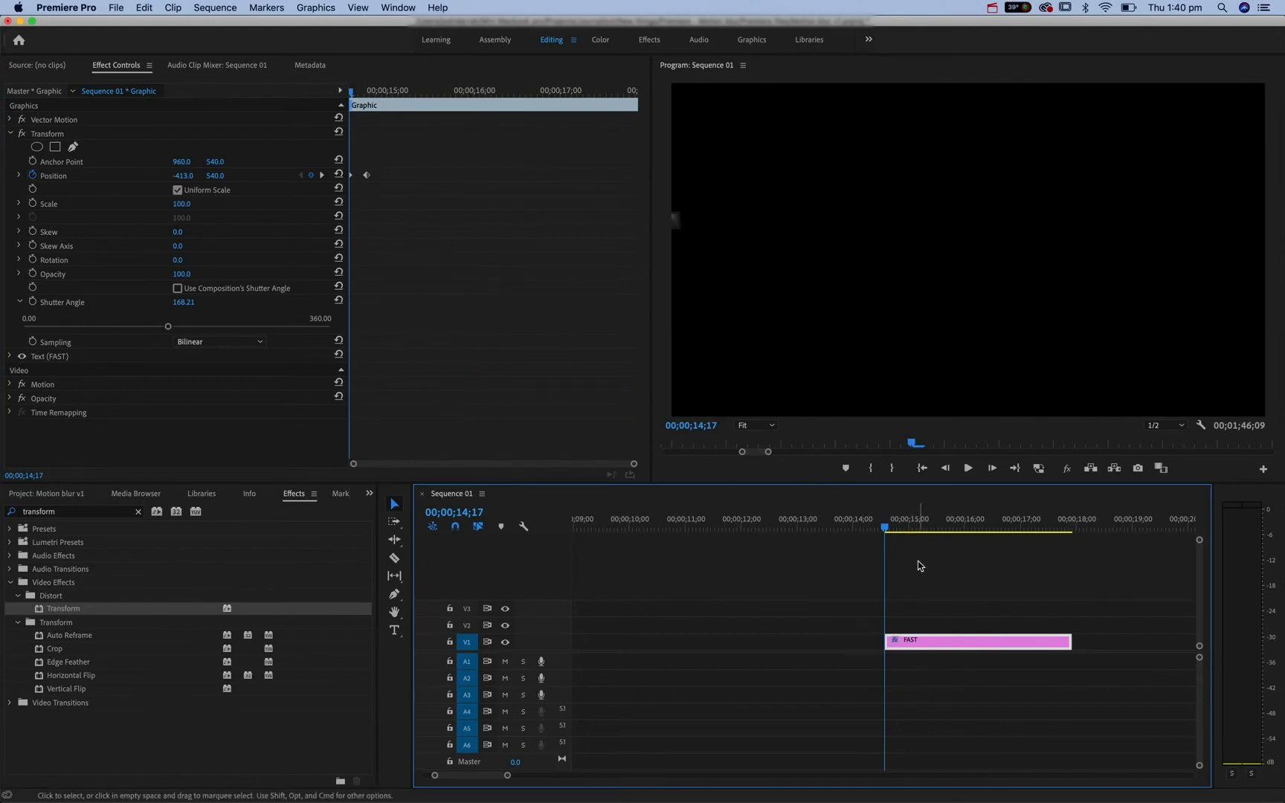
key(space)
key(space)
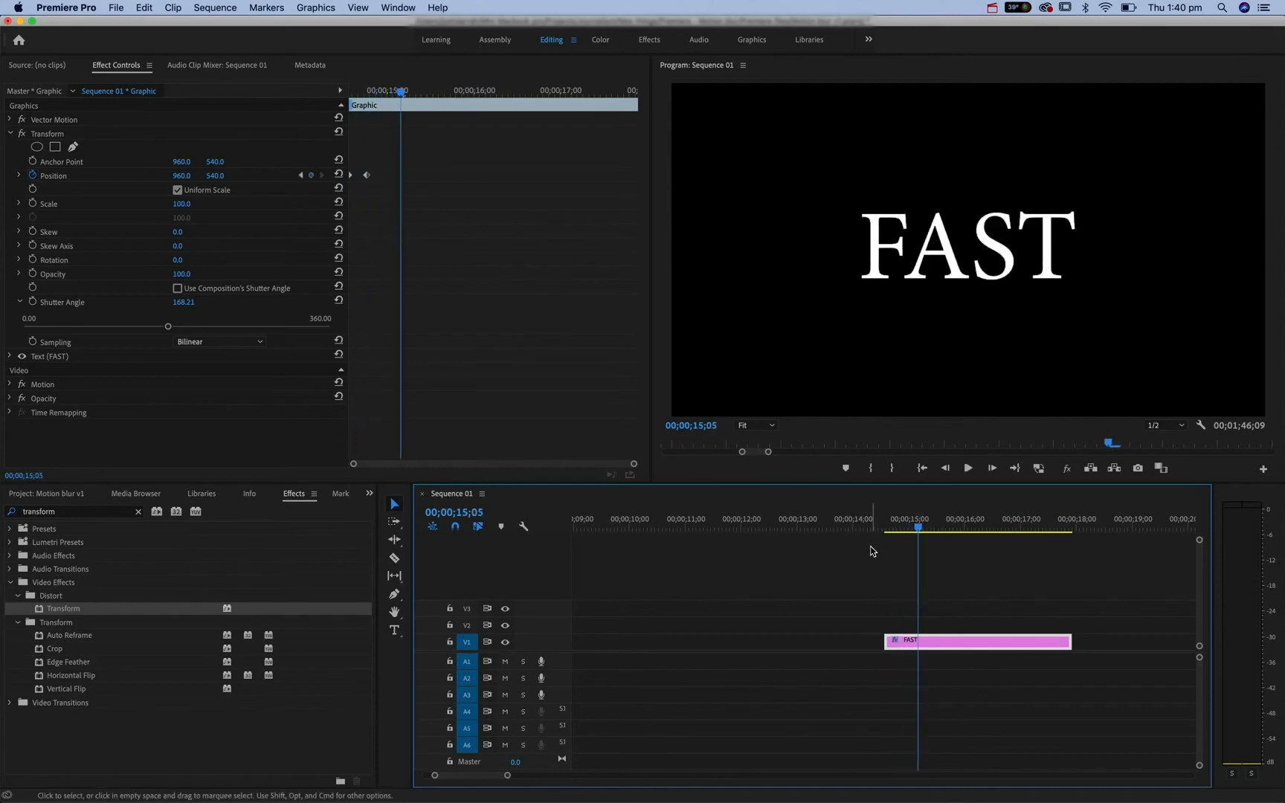
Add Position keyframes holding the centred text at 00;00;15;05 and, 20 frames further on, at 00;00;15;25.
click(310, 175)
key(shift+Right)
key(shift+Right)
key(shift+Right)
key(shift+Right)
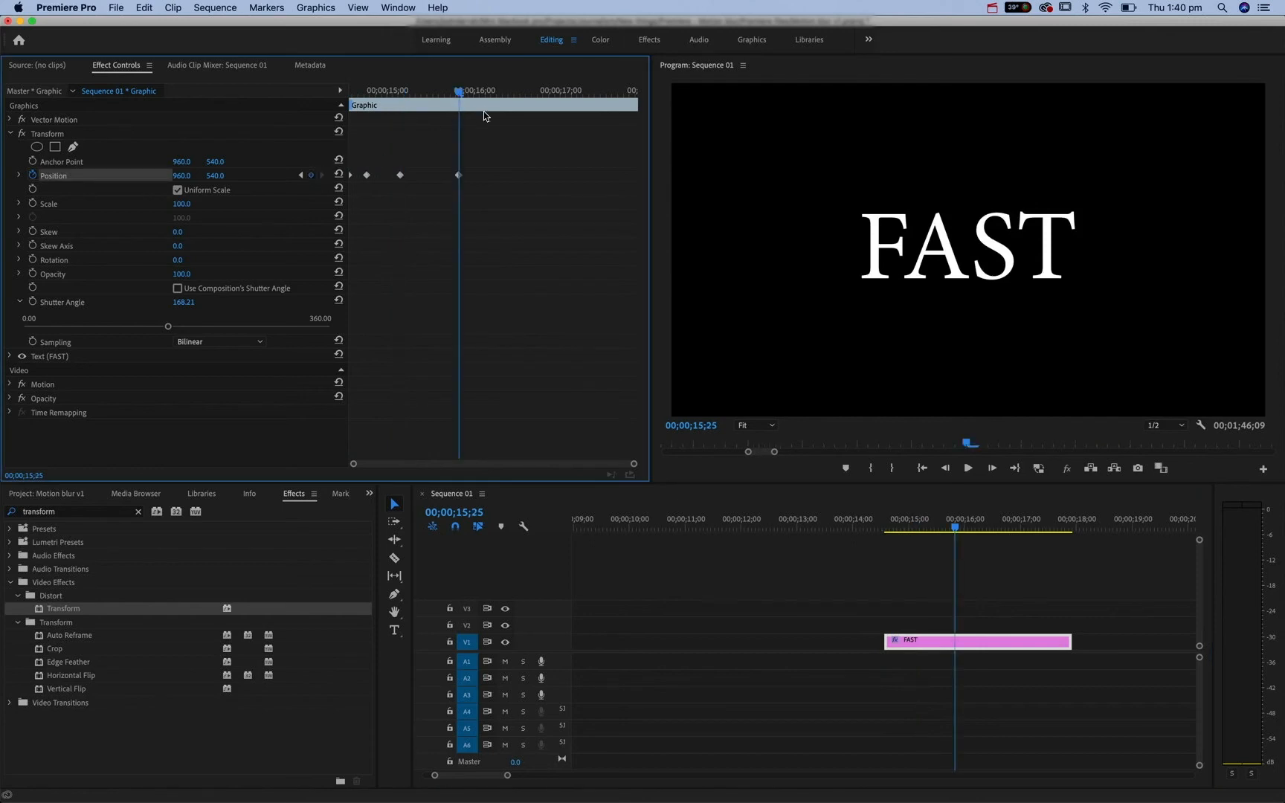
Add another Position keyframe holding the centred FAST text at 00;00;16;06.
key(shift+Right)
key(shift+Right)
key(Right)
click(312, 175)
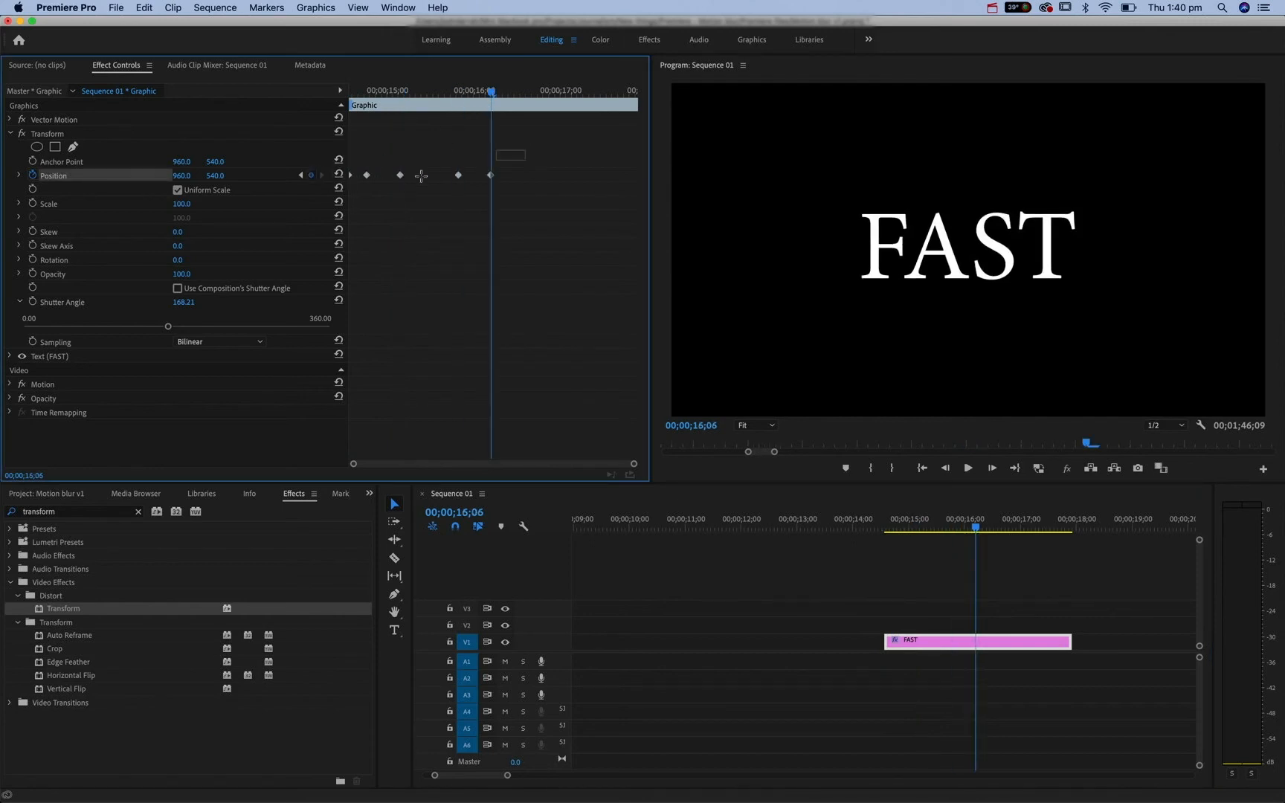
drag(421, 176, 457, 174)
drag(587, 178, 493, 180)
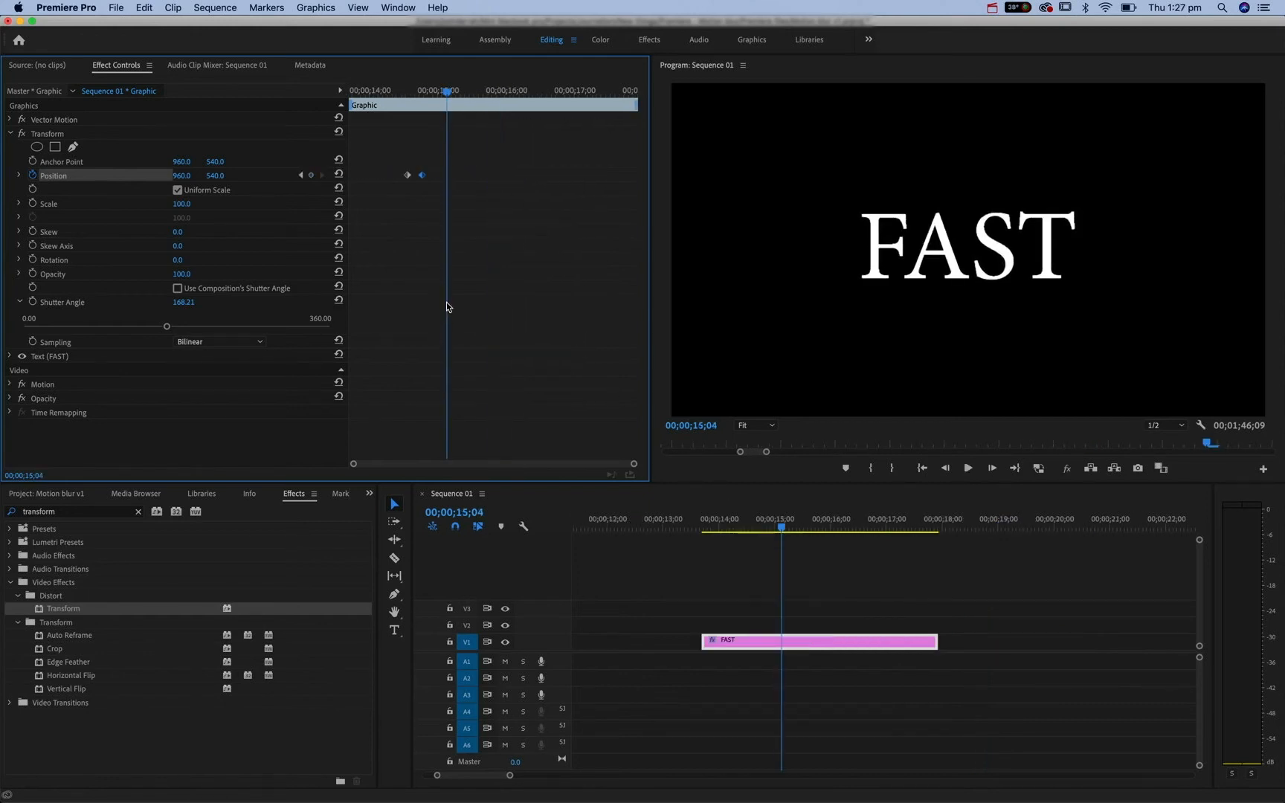
Go to the road marking.jpg clip and play its Position slide from the start of the clip.
click(852, 569)
key(minus)
key(minus)
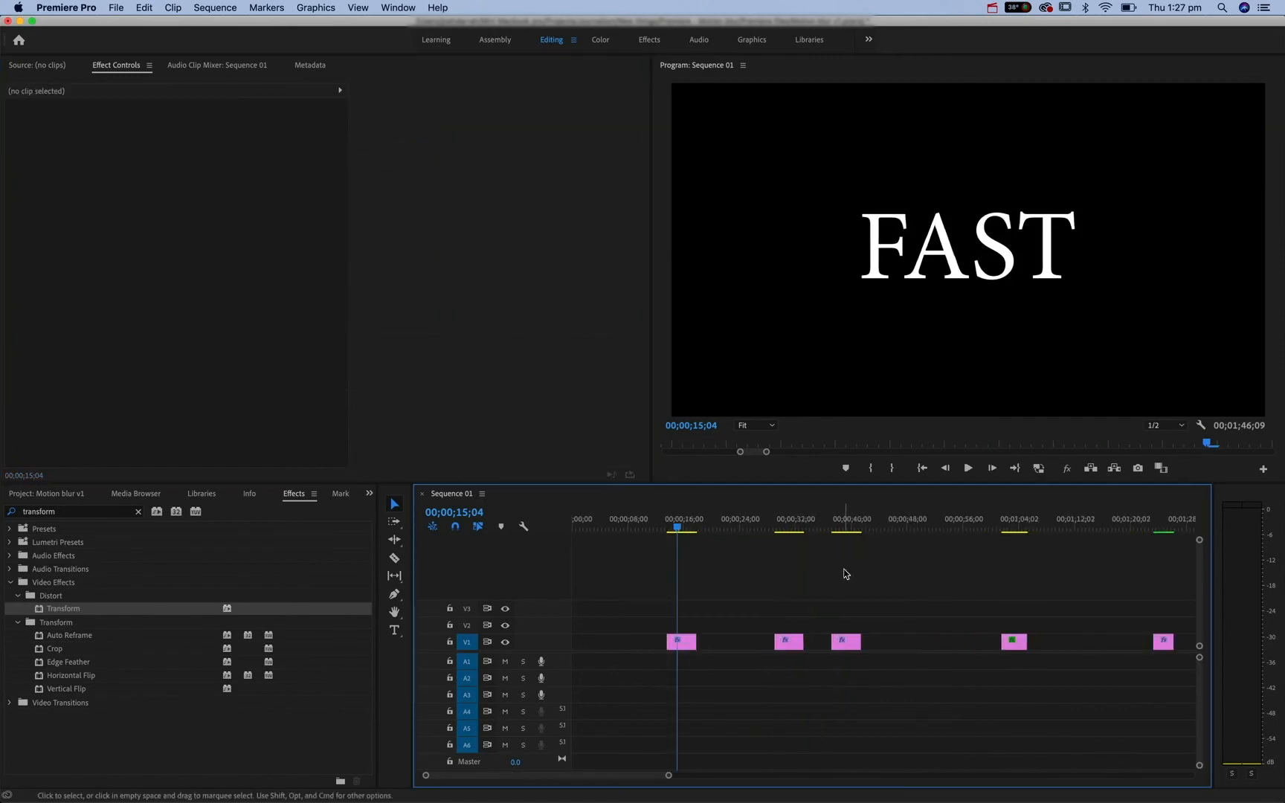
click(1013, 523)
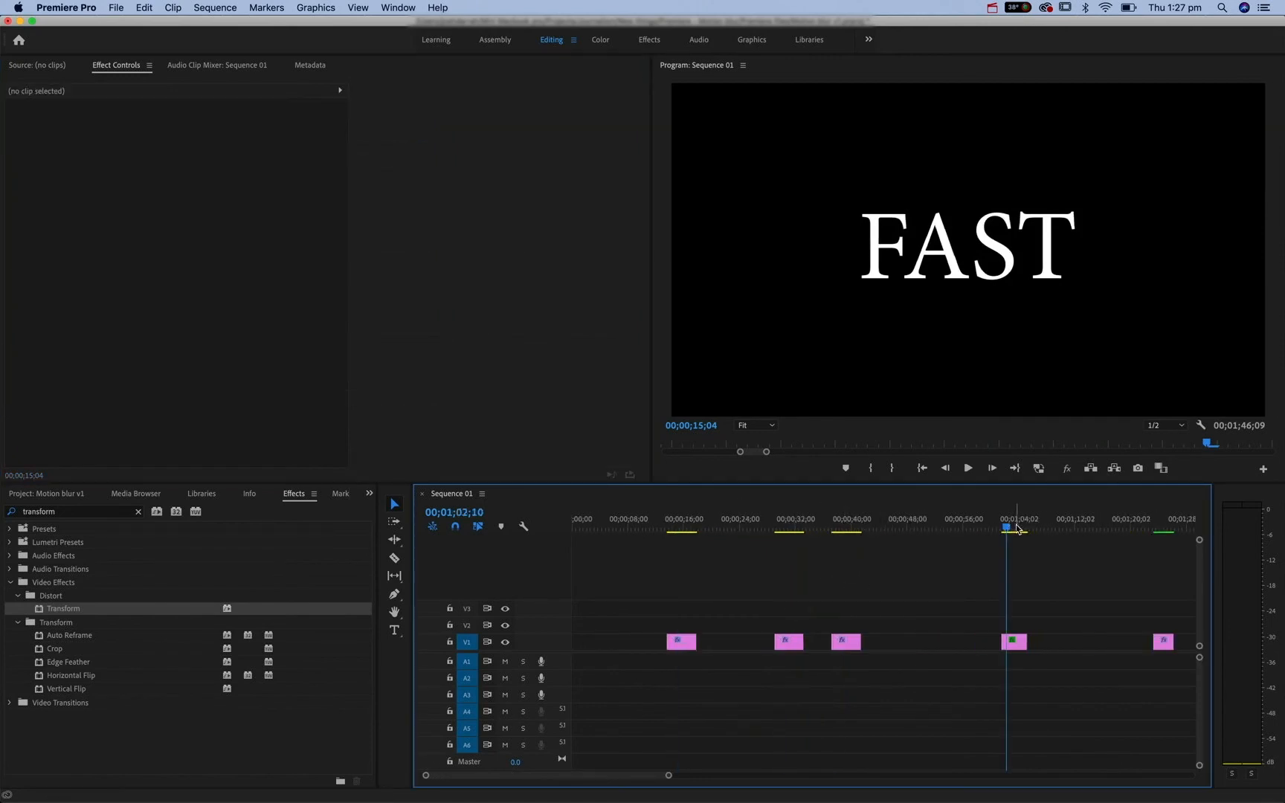
key(equal)
click(453, 202)
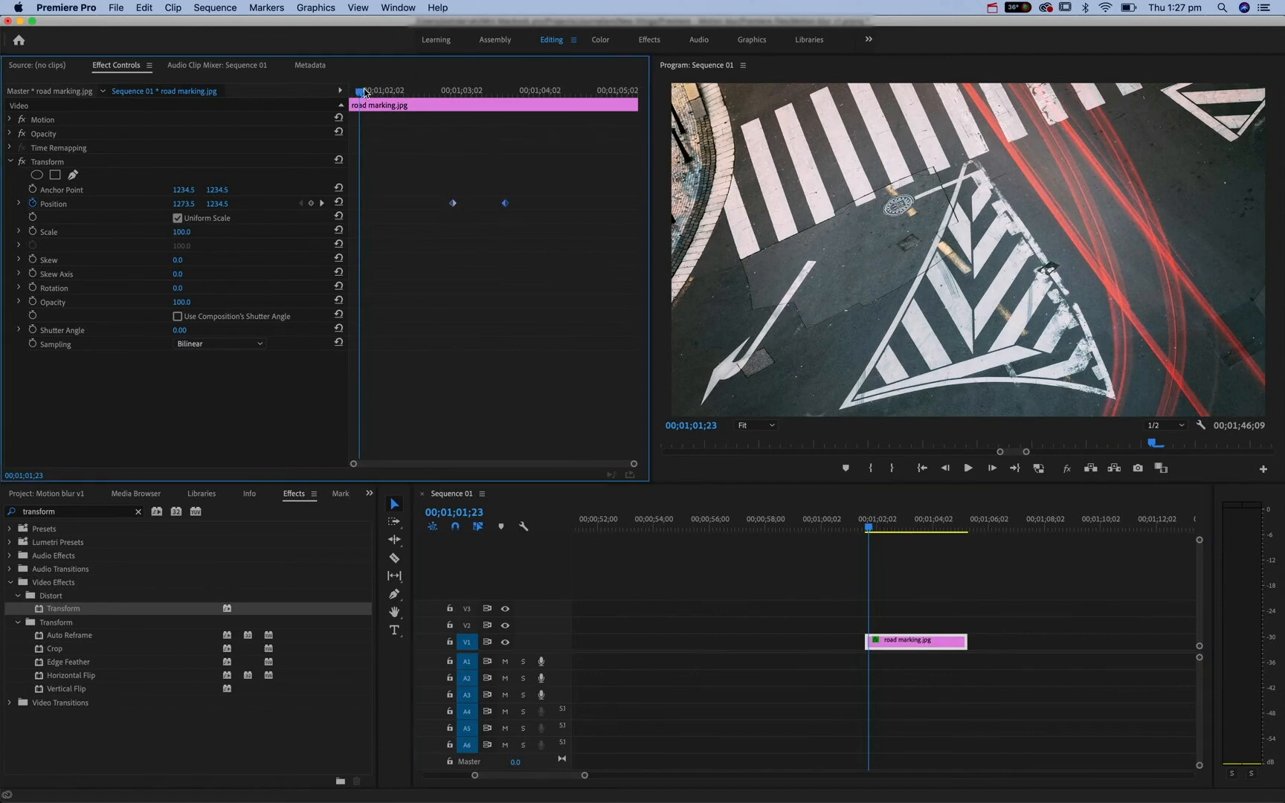
drag(364, 91, 408, 99)
click(843, 527)
drag(866, 529, 874, 534)
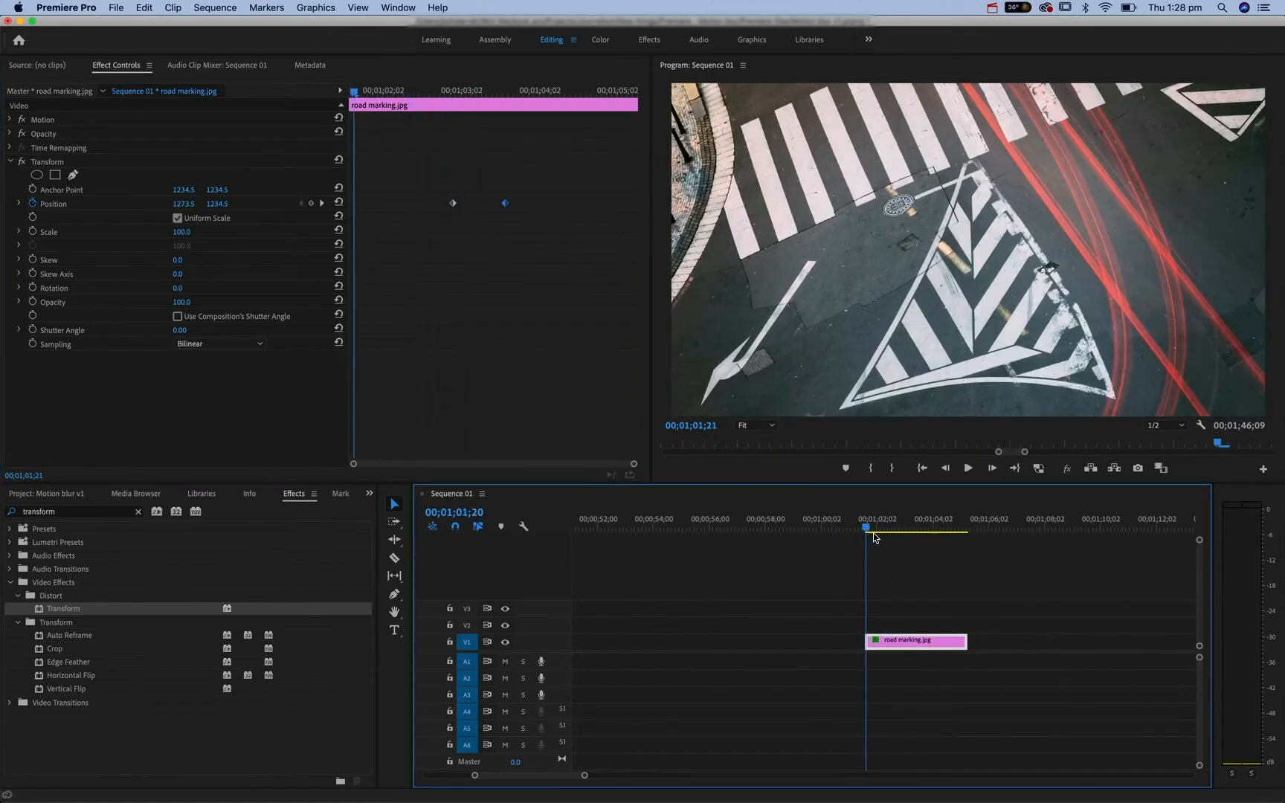
key(space)
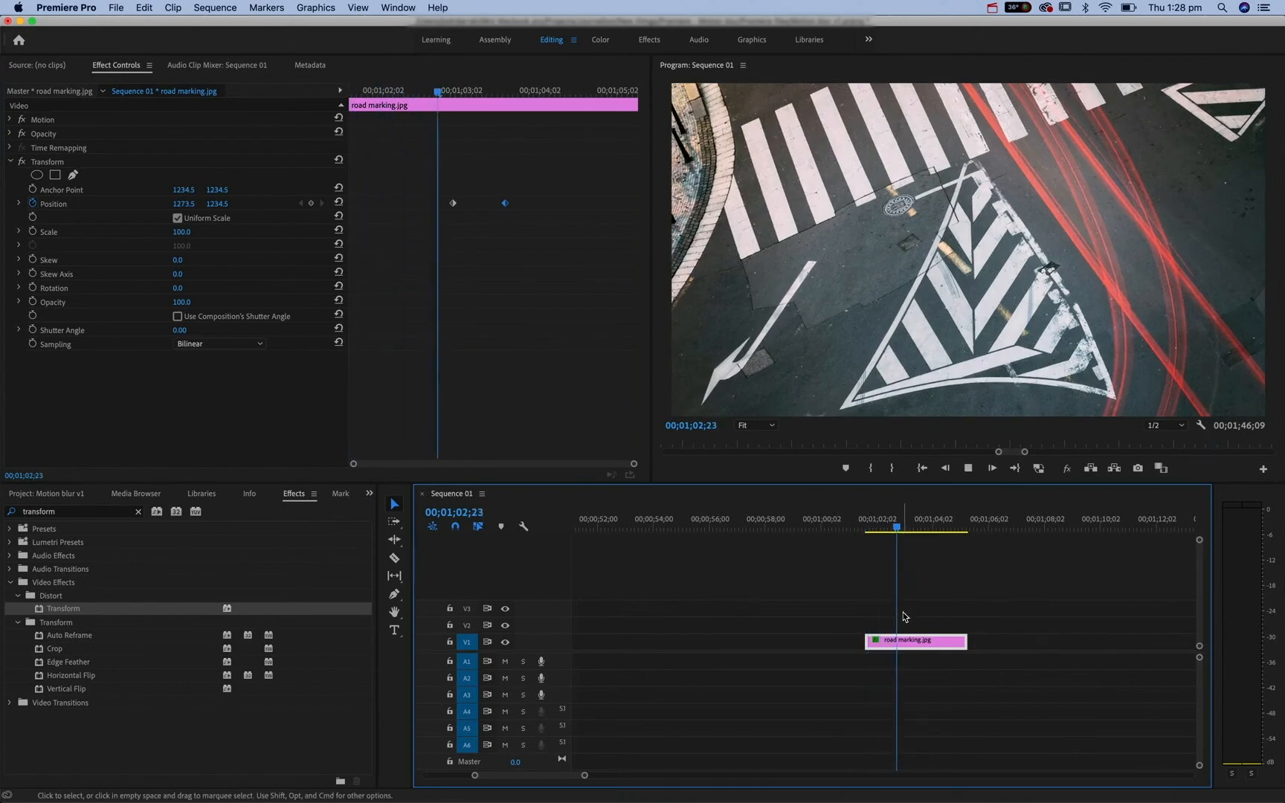
key(space)
Step frame by frame through the road marking.jpg slide to examine the edges without motion blur, ending just before the first keyframe at 00;01;02;28.
drag(869, 523, 906, 524)
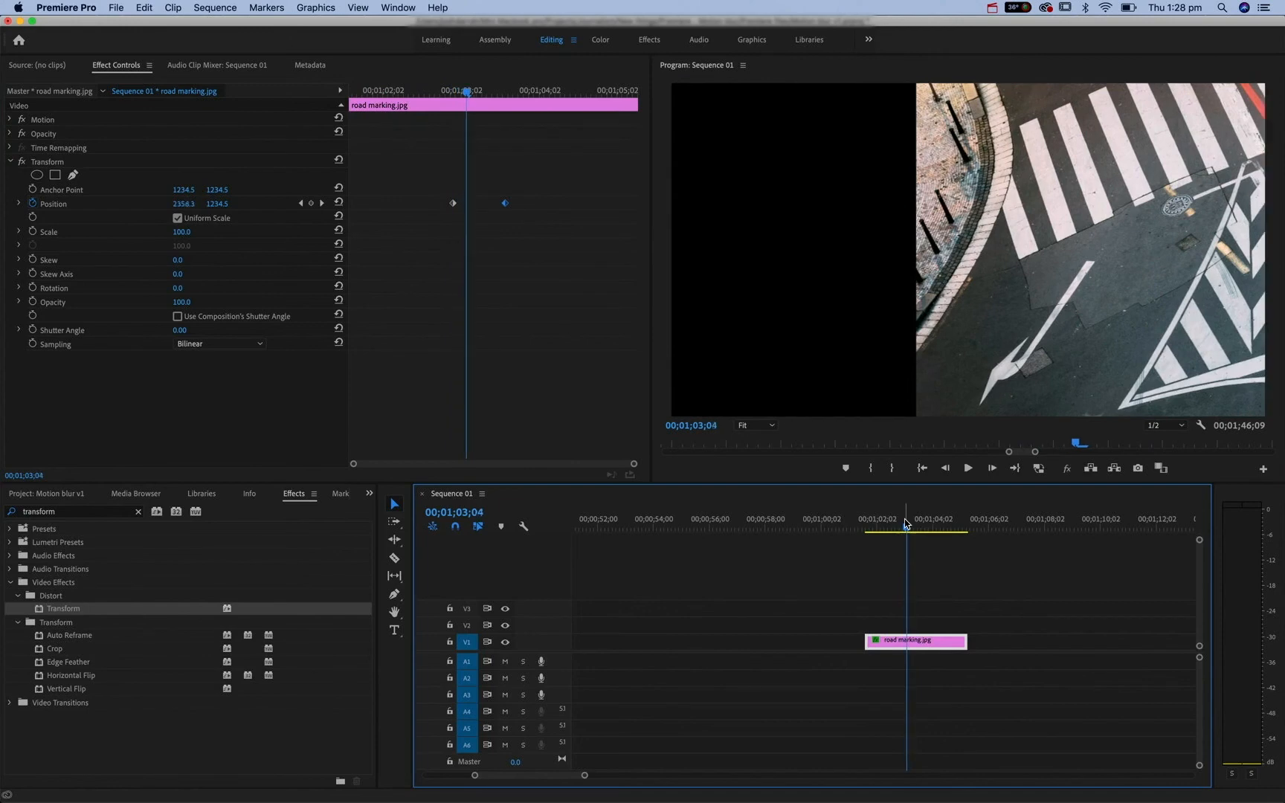
key(Right)
key(Right)
key(Right)
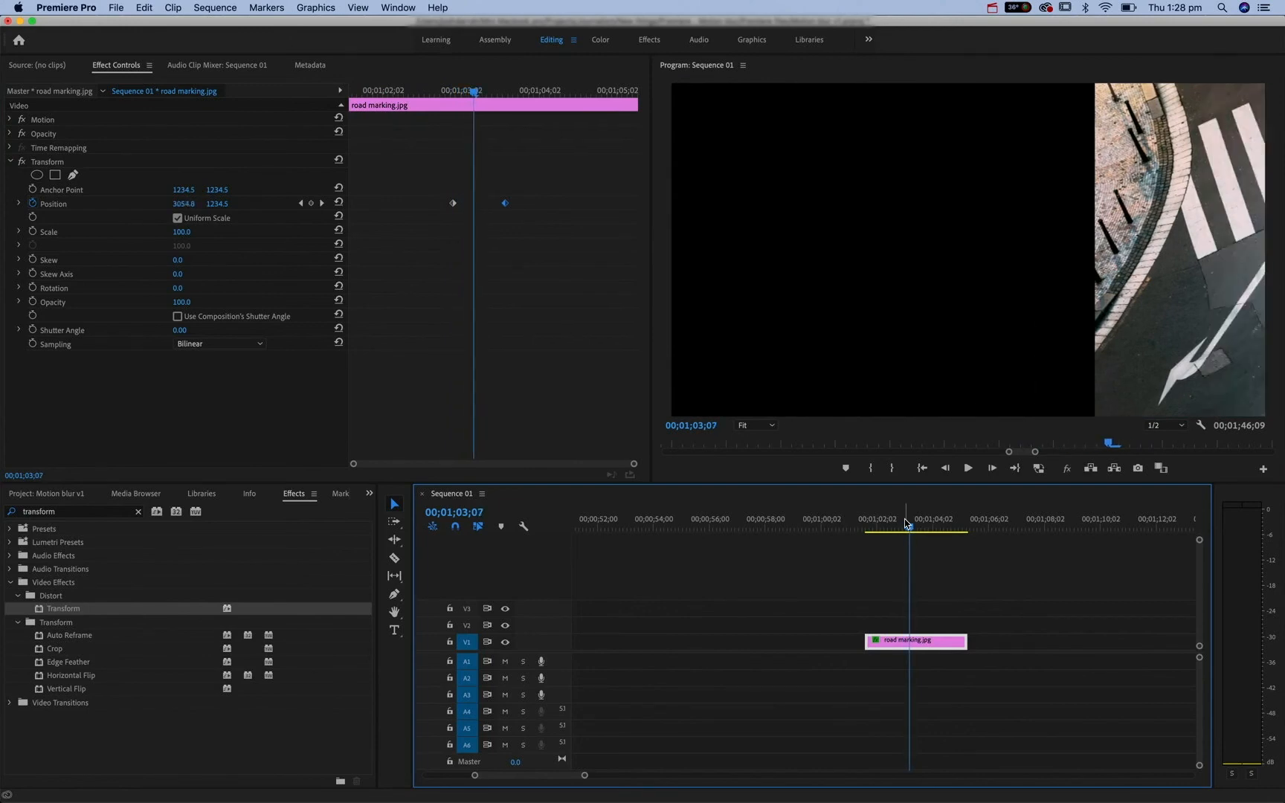
key(Left)
key(Left)
key(Left)
key(Left)
key(Left)
key(Left)
key(Left)
key(Left)
key(Left)
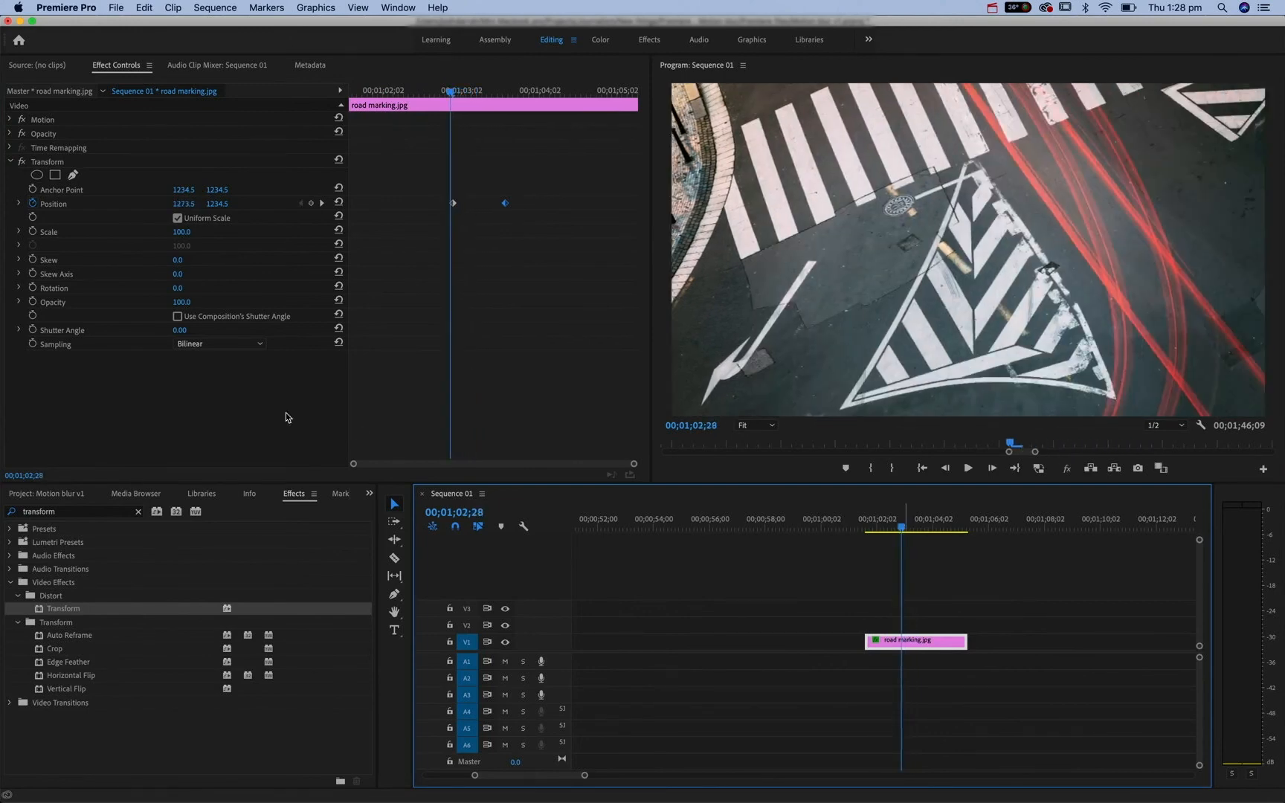
Set the Shutter Angle of road marking.jpg's Transform effect to 180 and expand its slider.
click(180, 331)
click(69, 162)
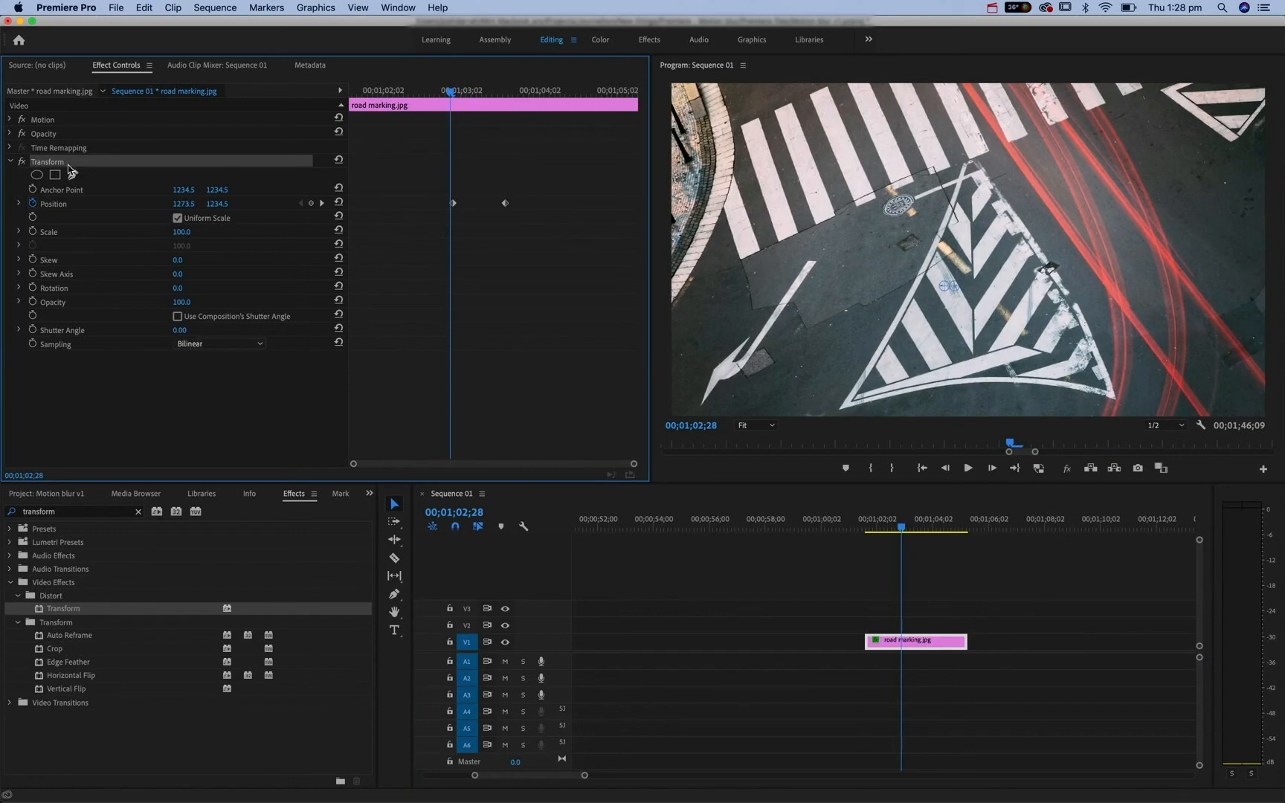
click(180, 331)
key(Return)
click(178, 319)
click(182, 331)
click(19, 330)
click(192, 330)
text(180)
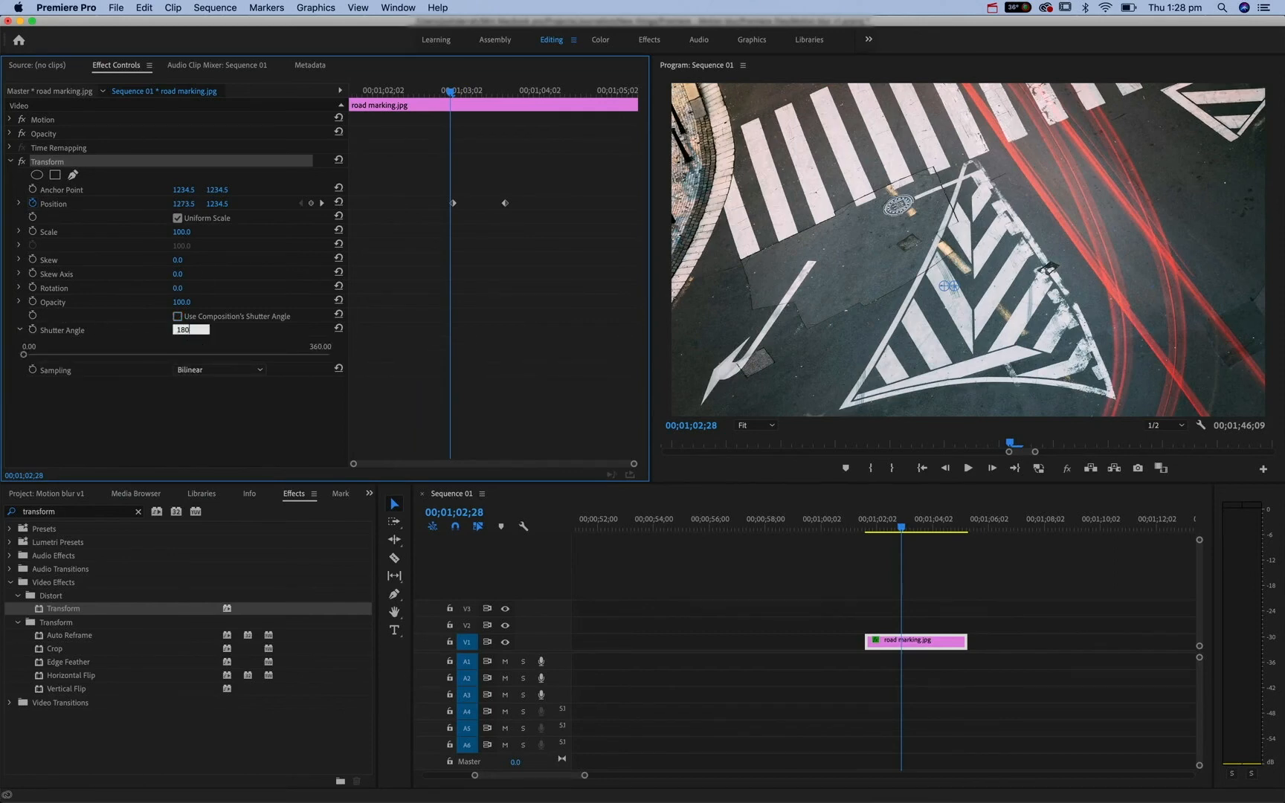
key(Return)
Play the road marking.jpg slide again and stop in the middle of the move to examine the motion blur.
click(889, 526)
key(space)
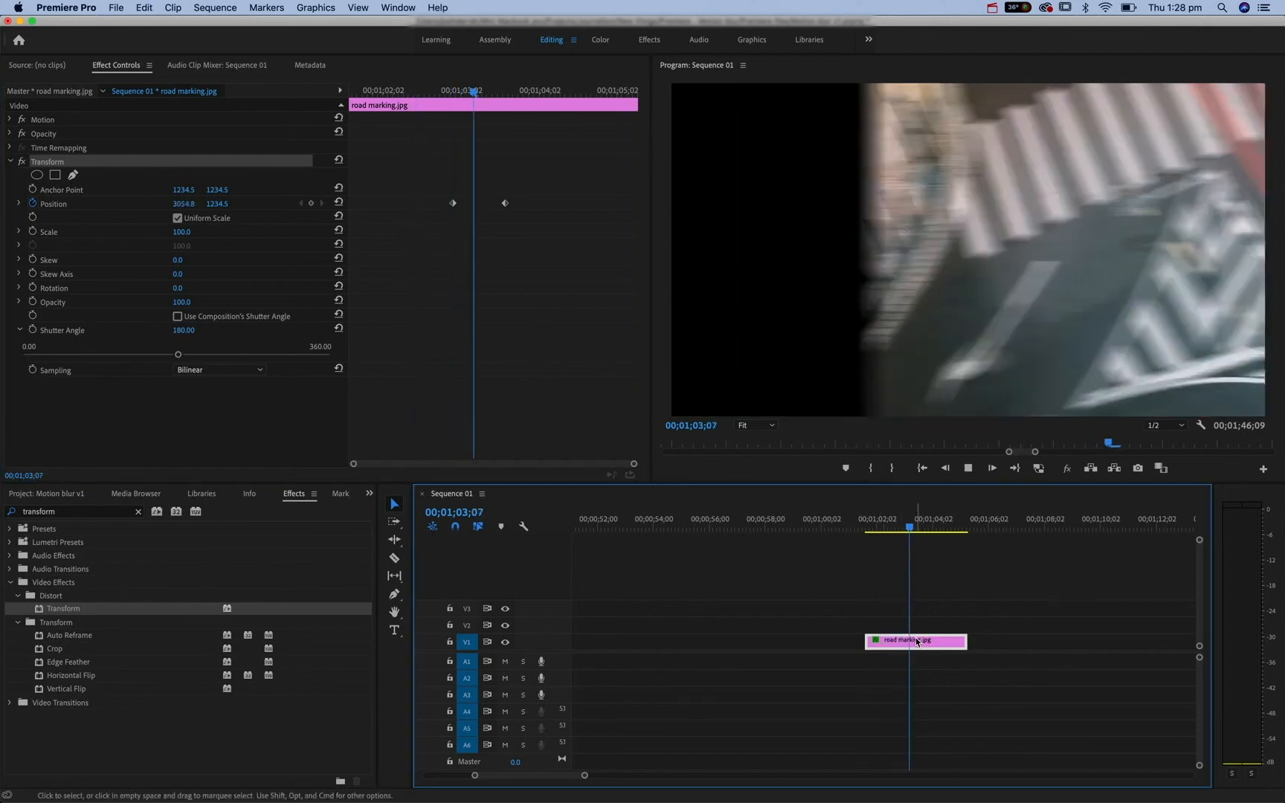
click(890, 528)
key(space)
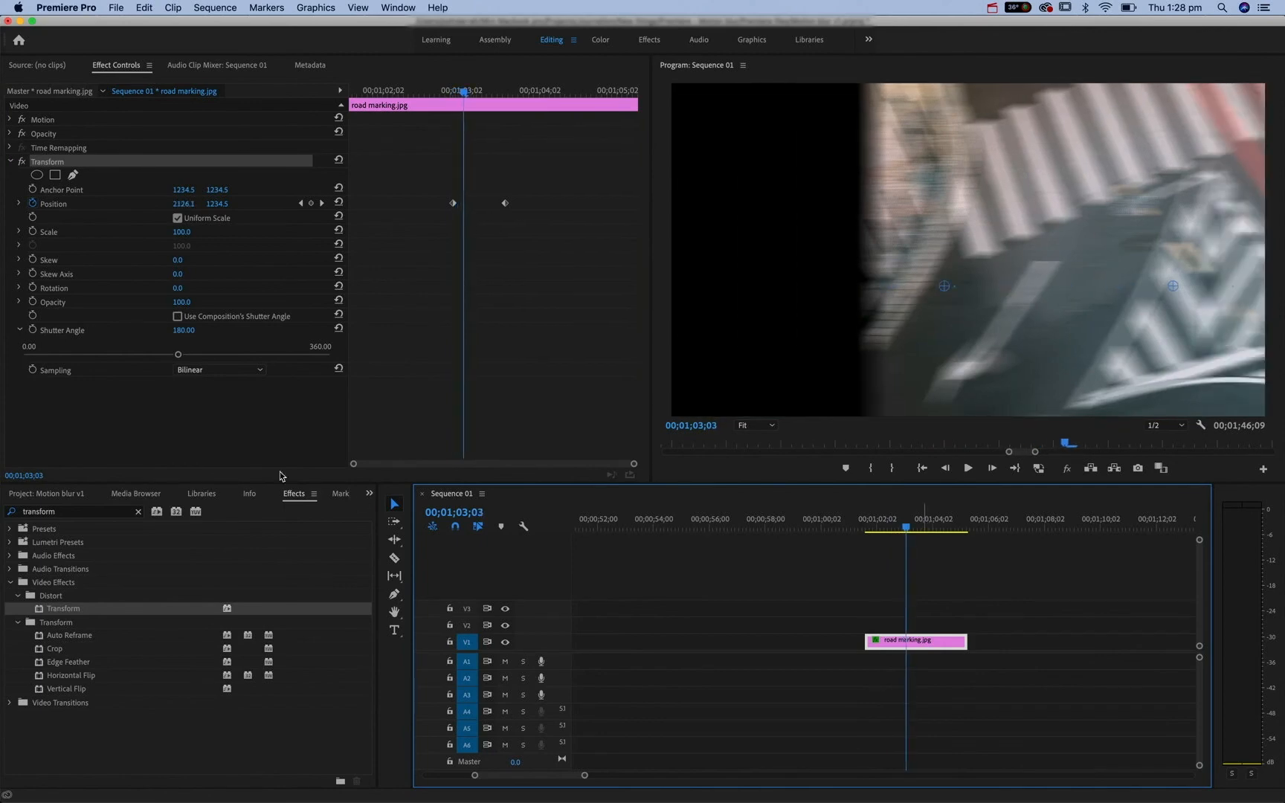
Vary the road marking.jpg Shutter Angle with its slider, ending at 184.72, and play the slide.
drag(177, 355, 46, 355)
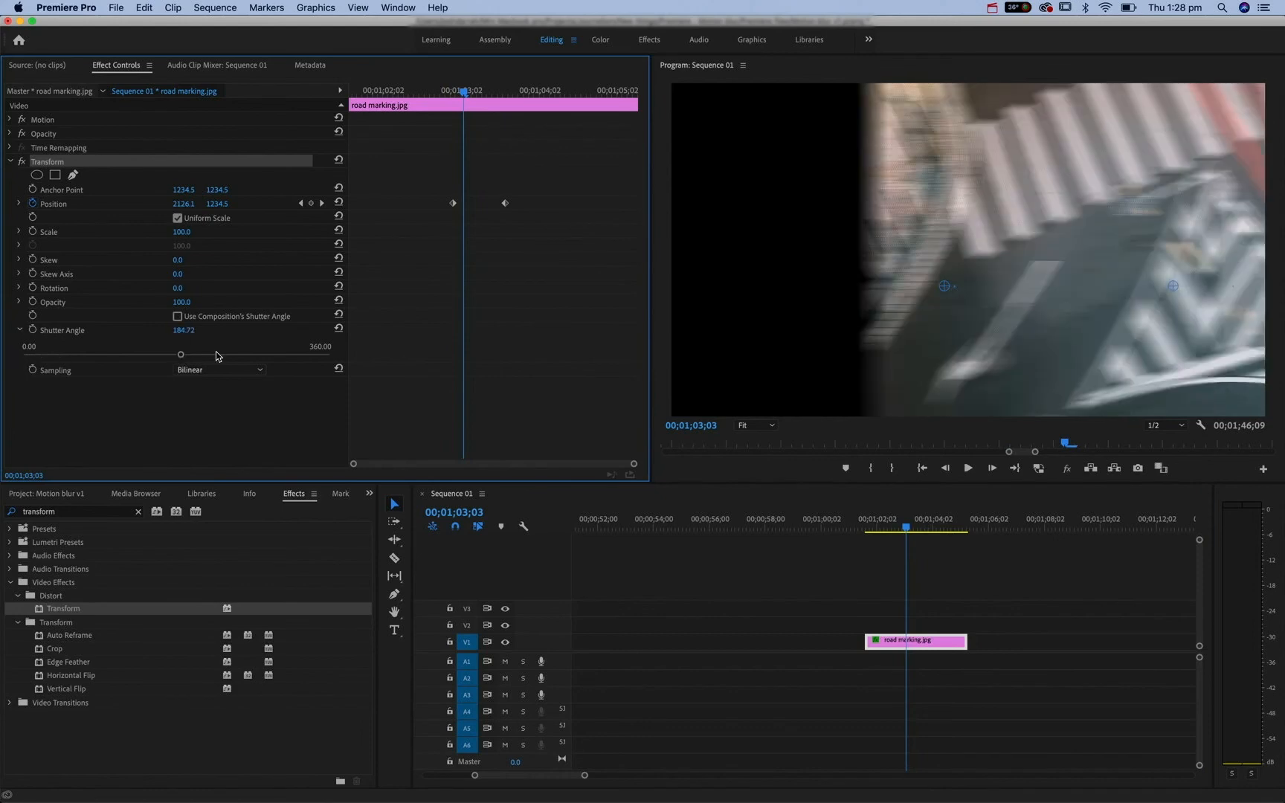
click(861, 527)
key(space)
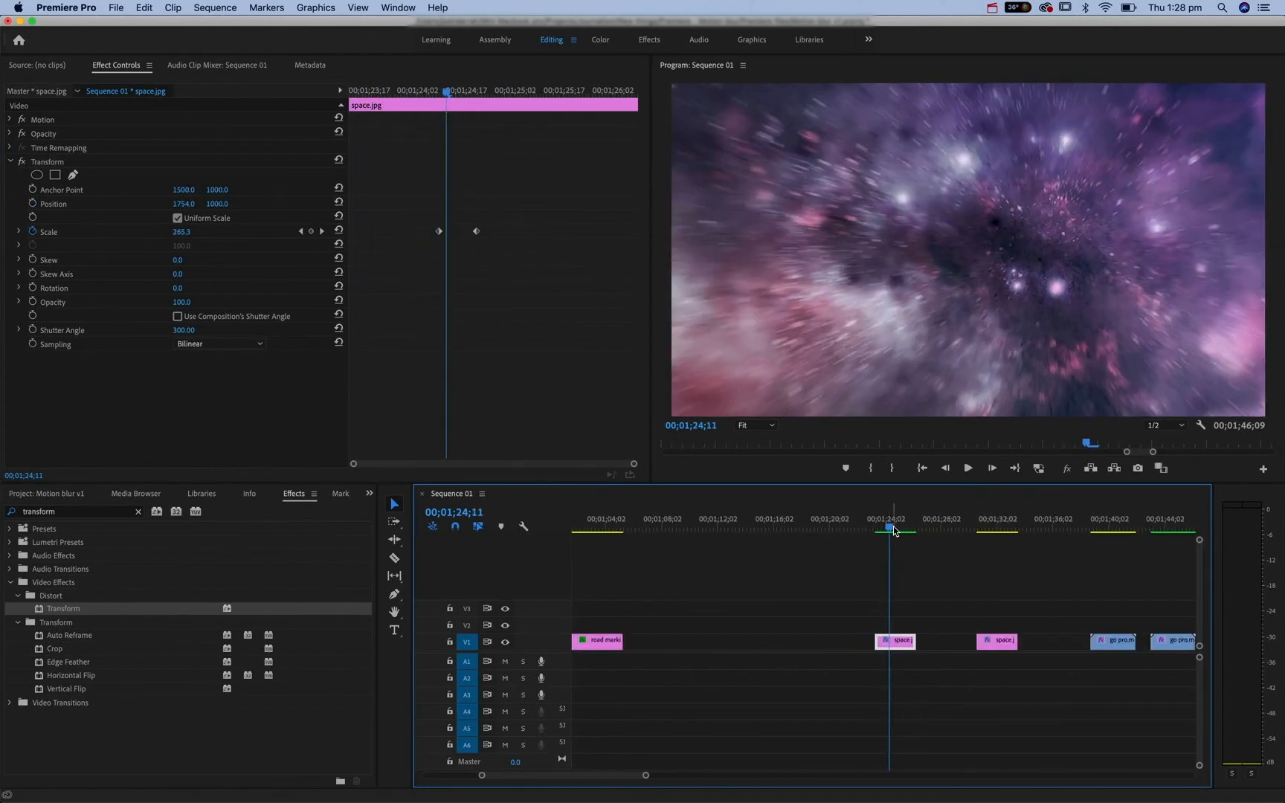
Play the first space.jpg clip's Scale animation from its start and examine the zoom blur around 00;01;24;14.
drag(891, 531, 875, 530)
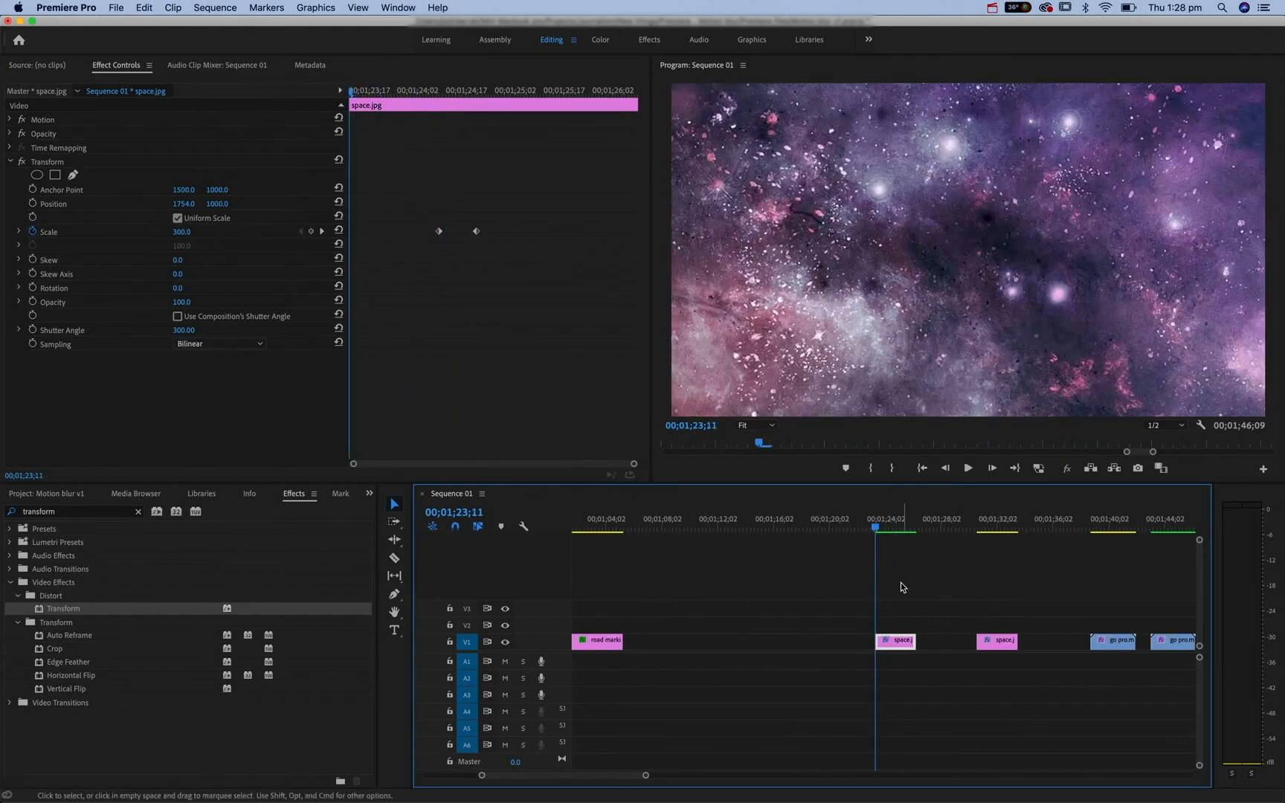
key(space)
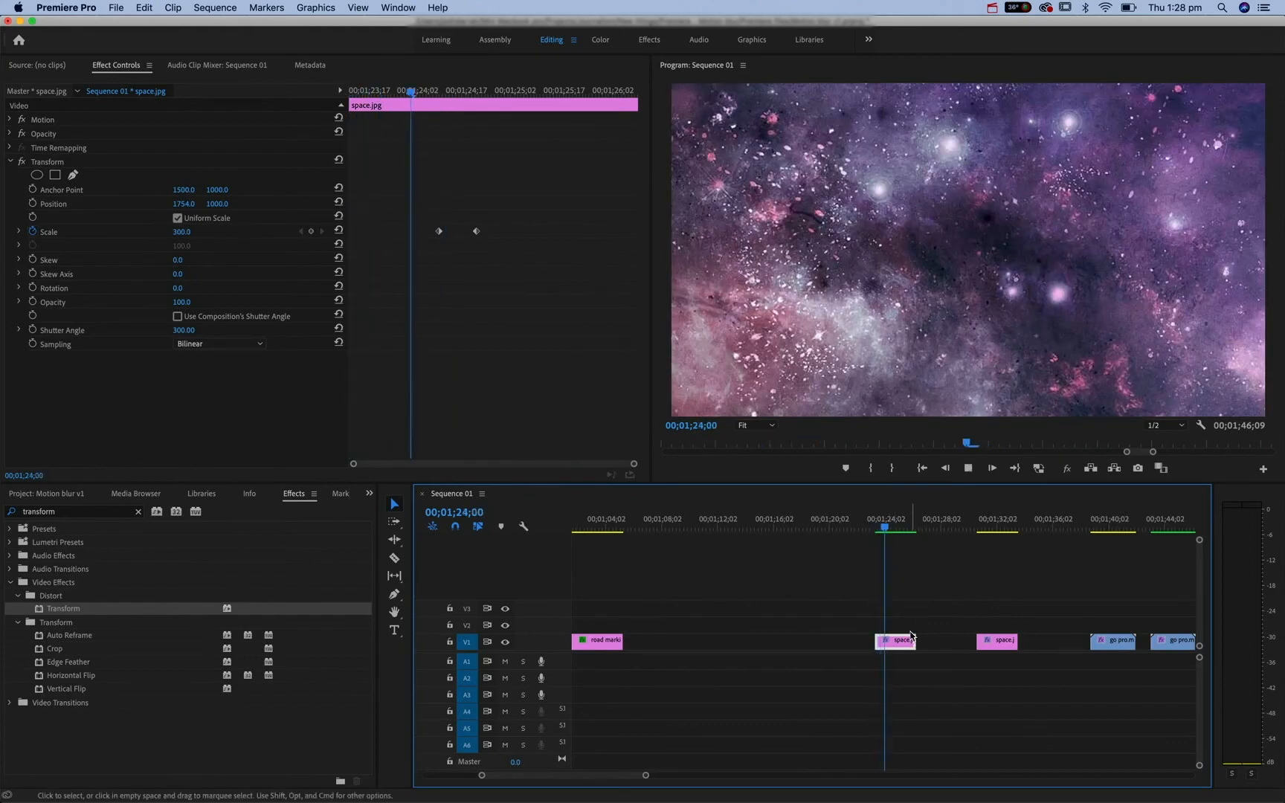
key(space)
click(896, 529)
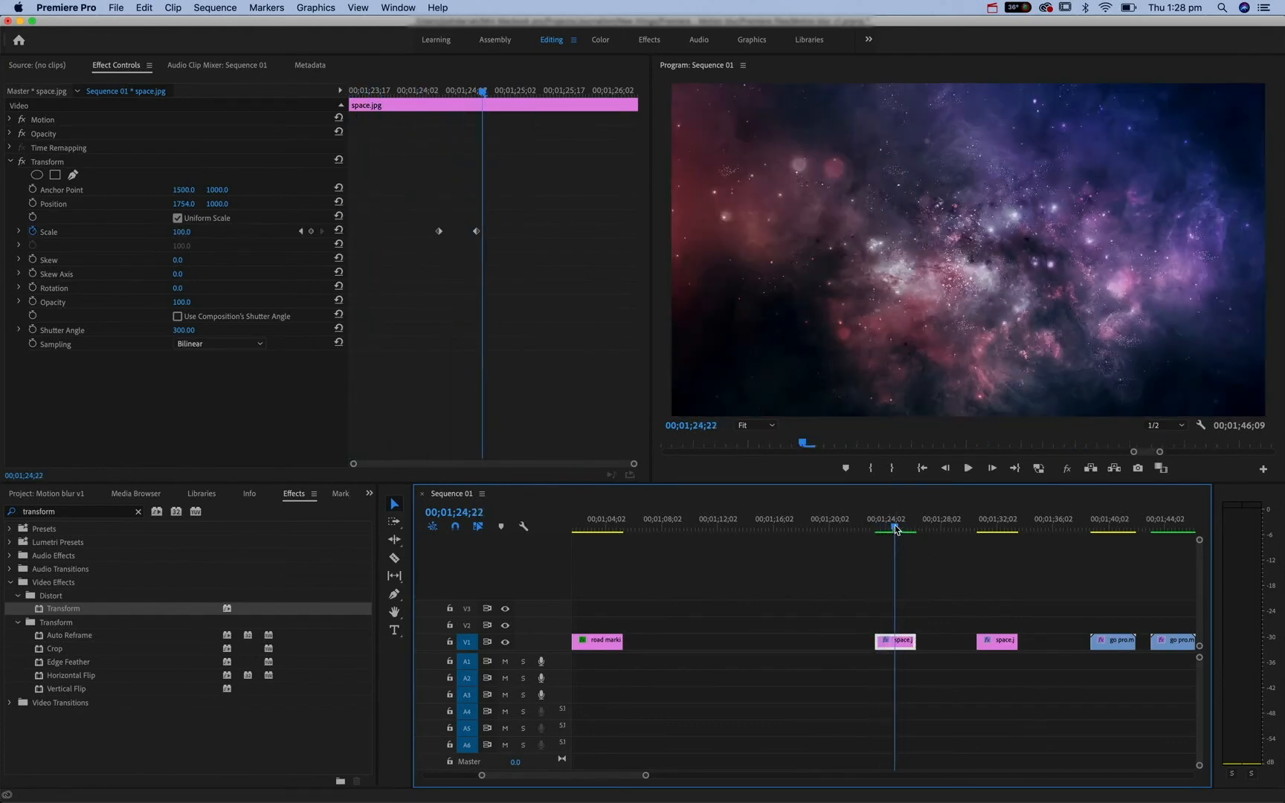
click(880, 531)
key(space)
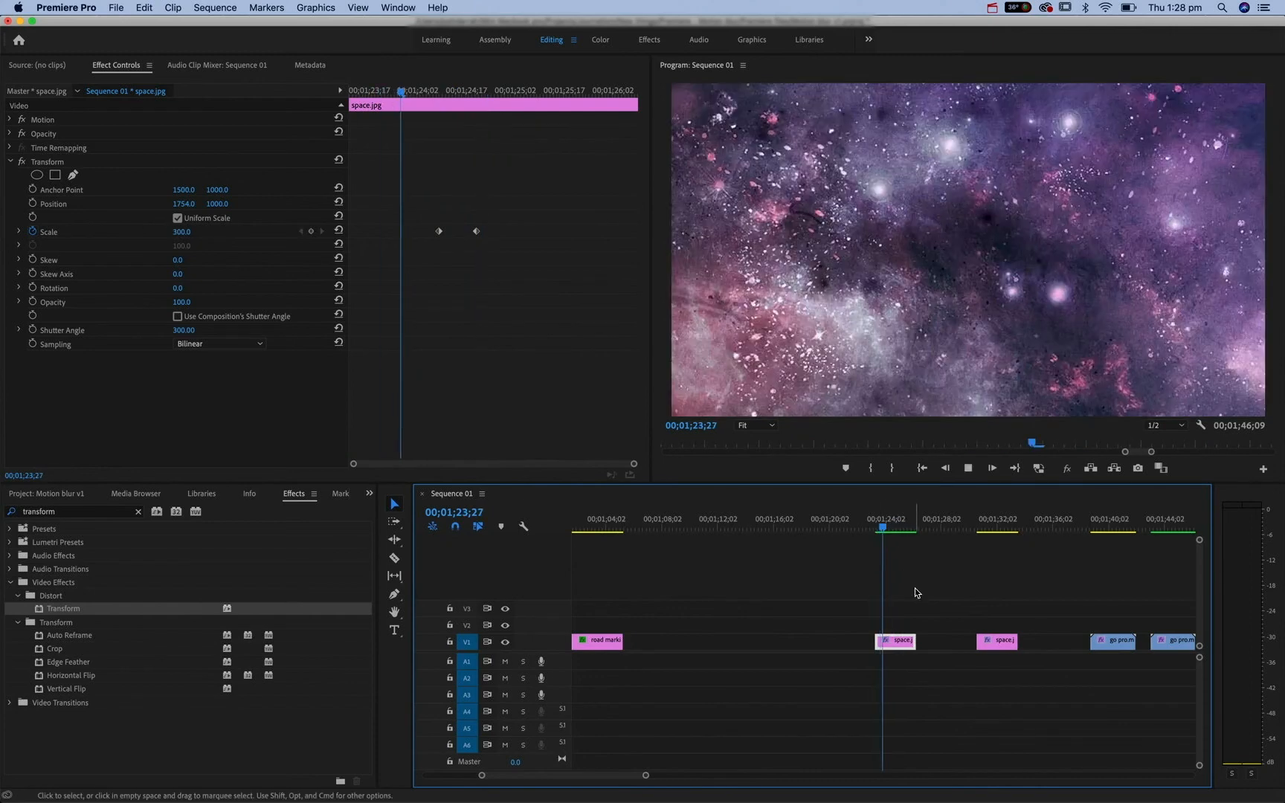
key(space)
drag(893, 529, 894, 531)
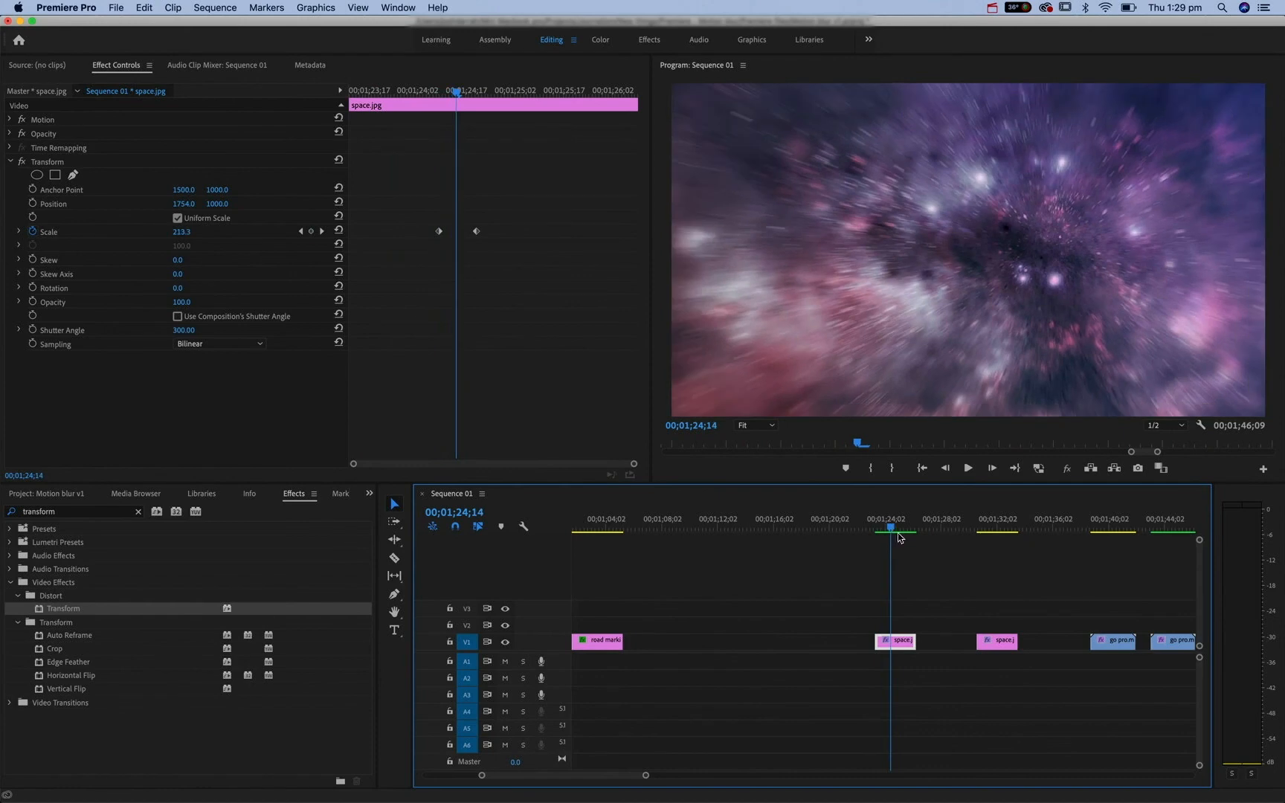
Set the first space.jpg clip's Transform Shutter Angle to 0 for comparison and return to near the clip's start.
click(445, 236)
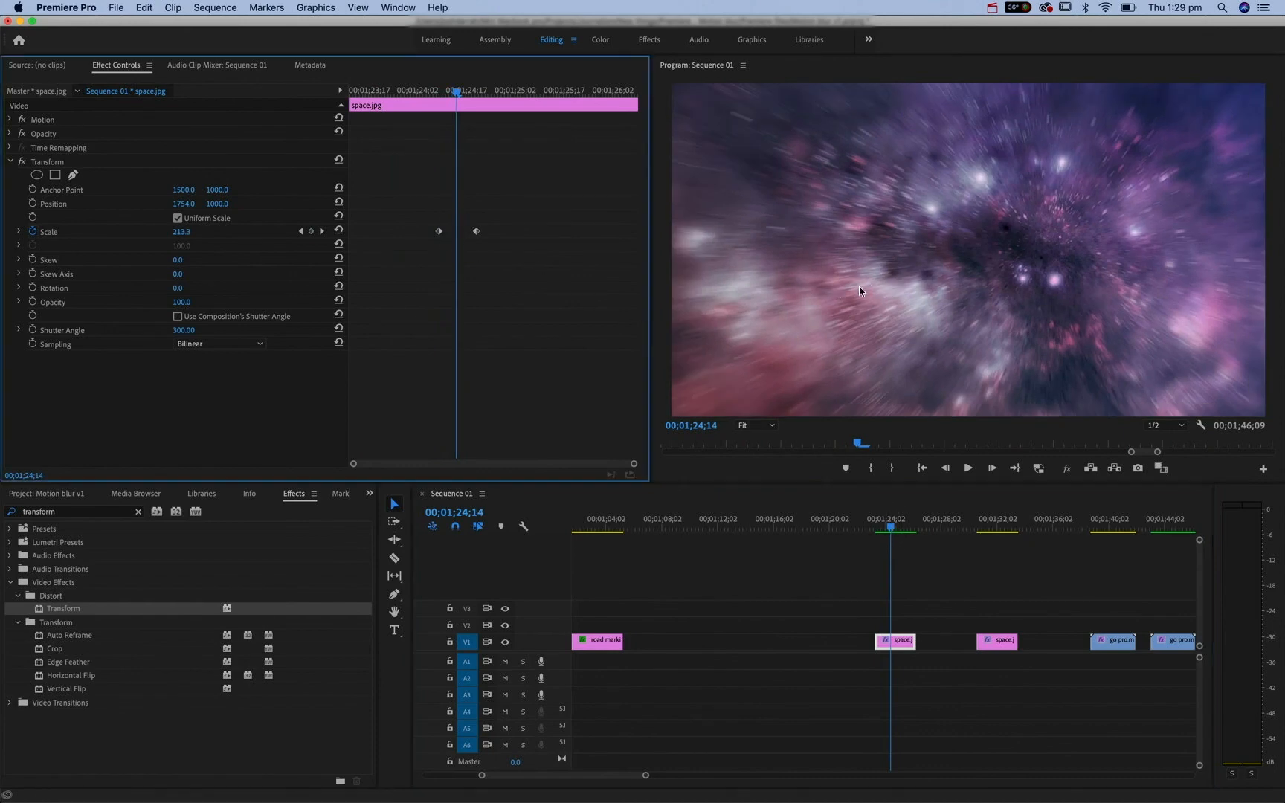
click(183, 330)
text(0)
key(Return)
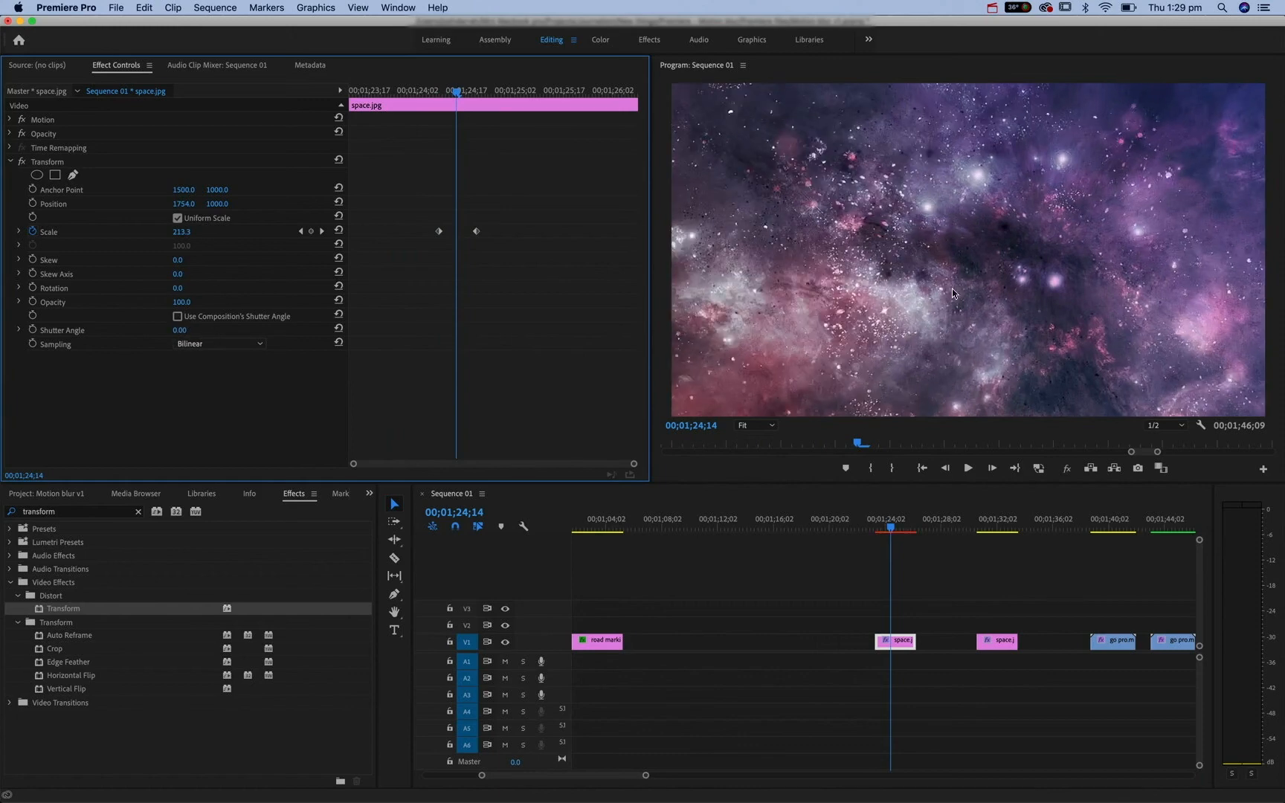
click(882, 529)
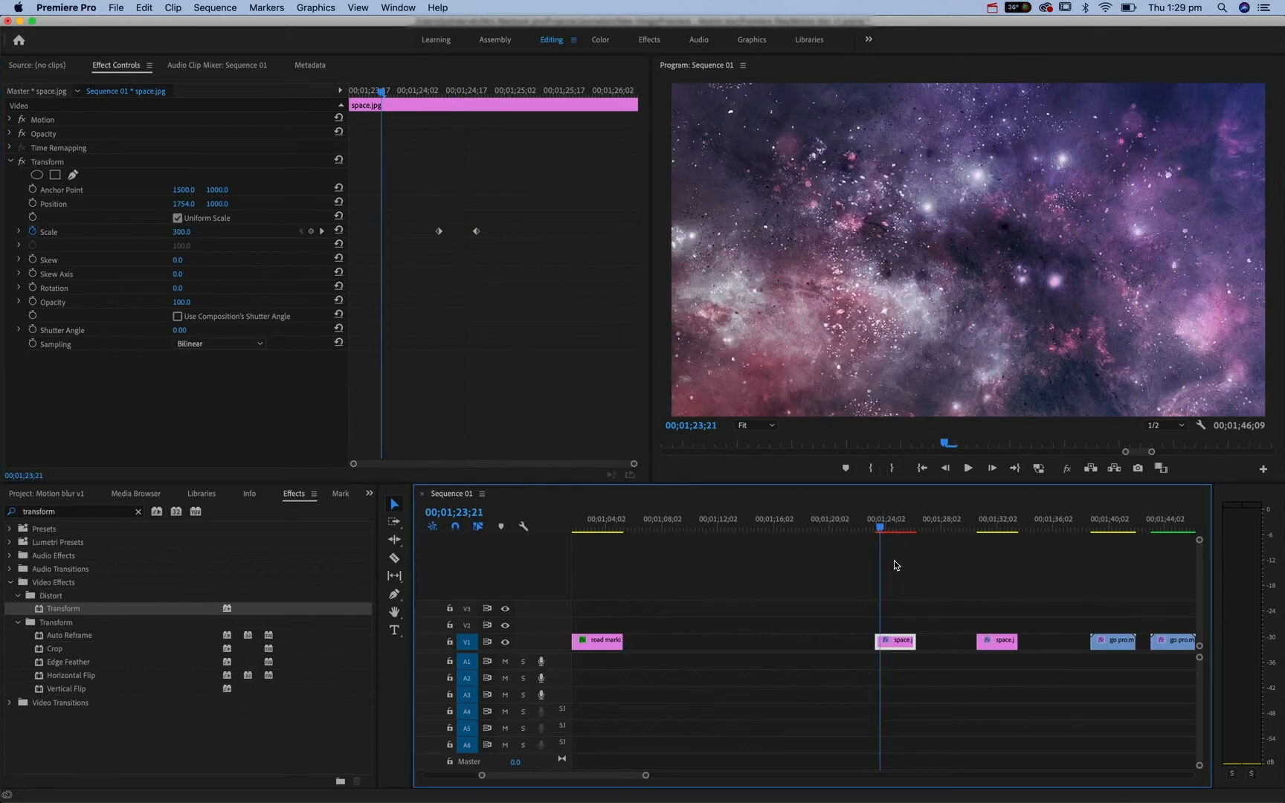
Set the space.jpg Shutter Angle back to 300, expand its slider and play the blurred zoom.
click(179, 330)
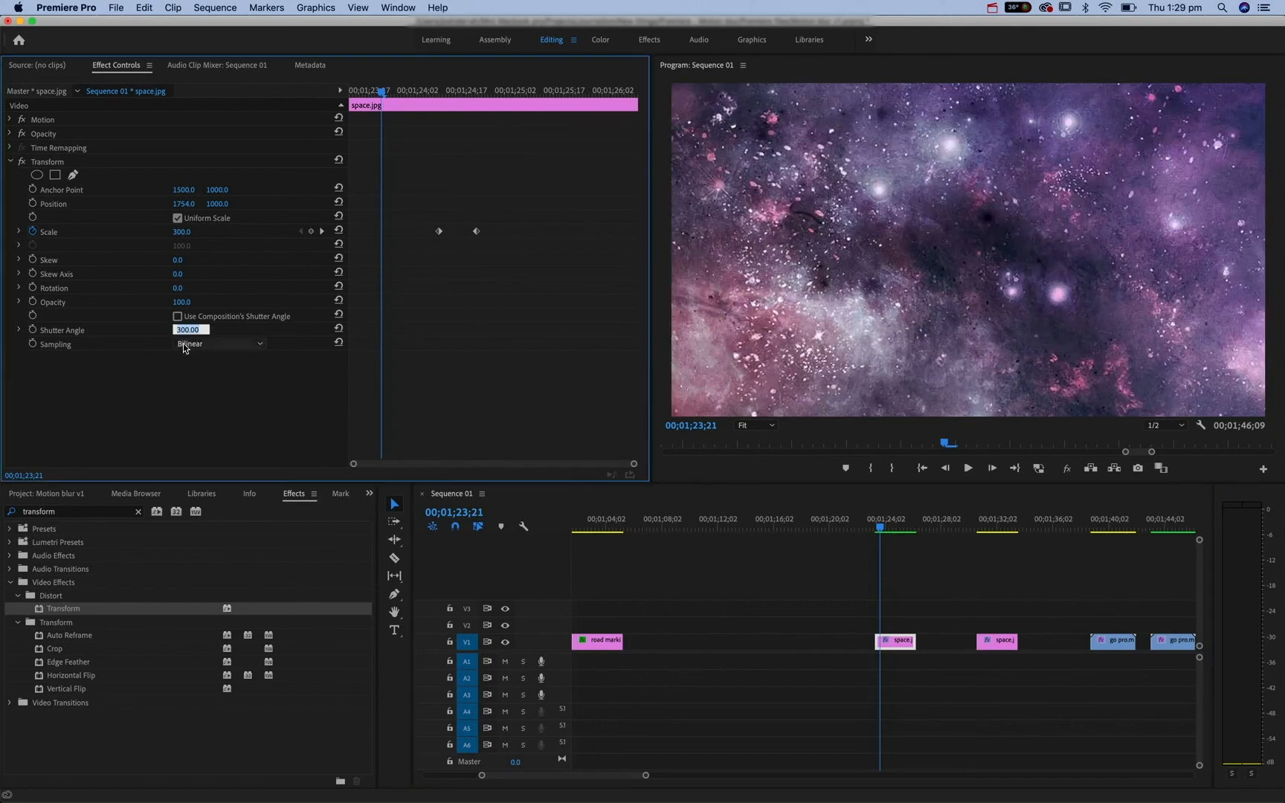
text(300)
click(20, 330)
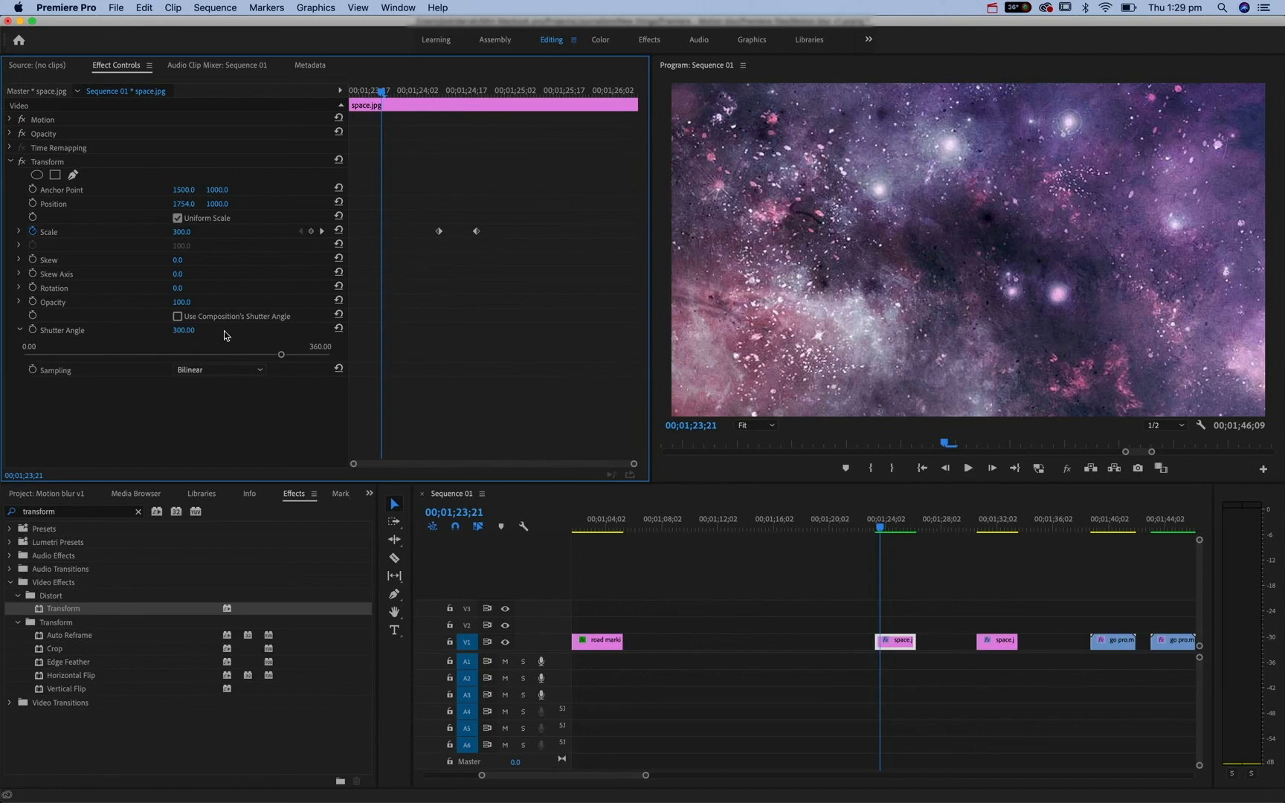
click(874, 528)
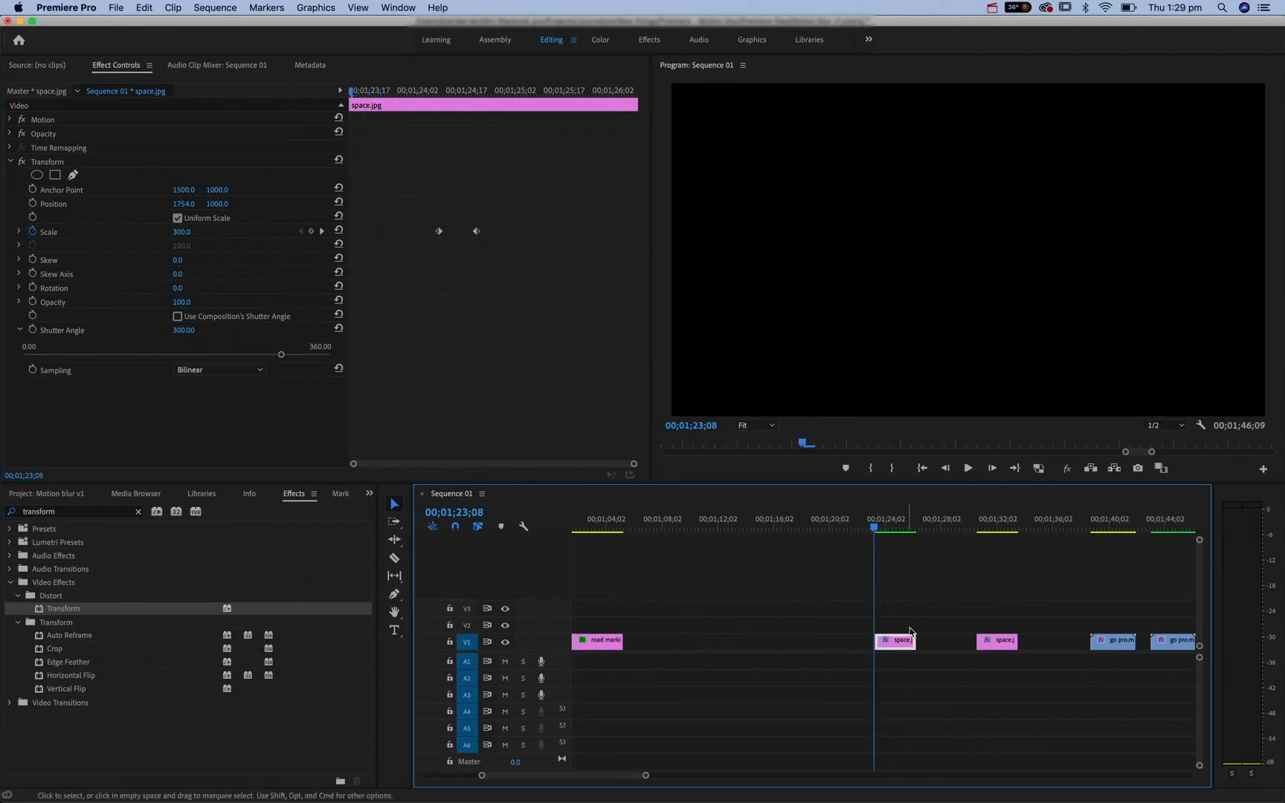
key(space)
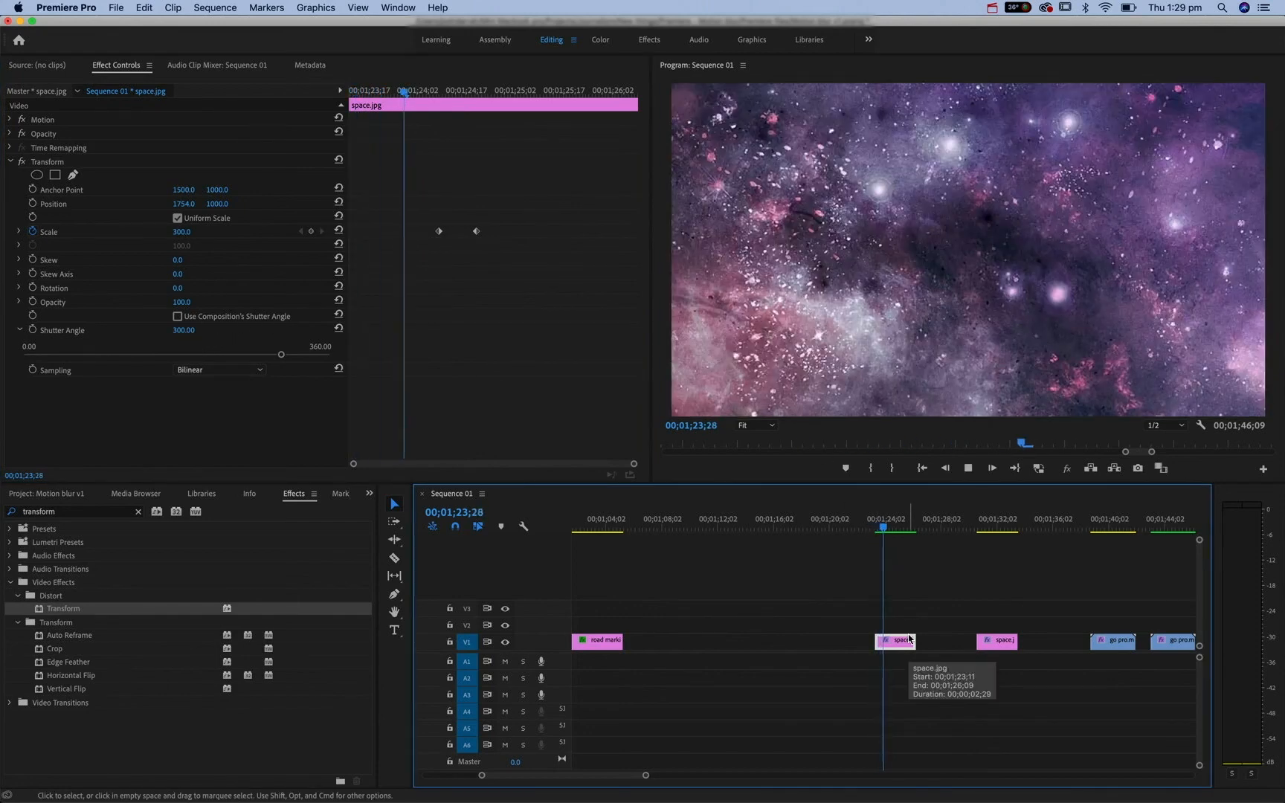
key(space)
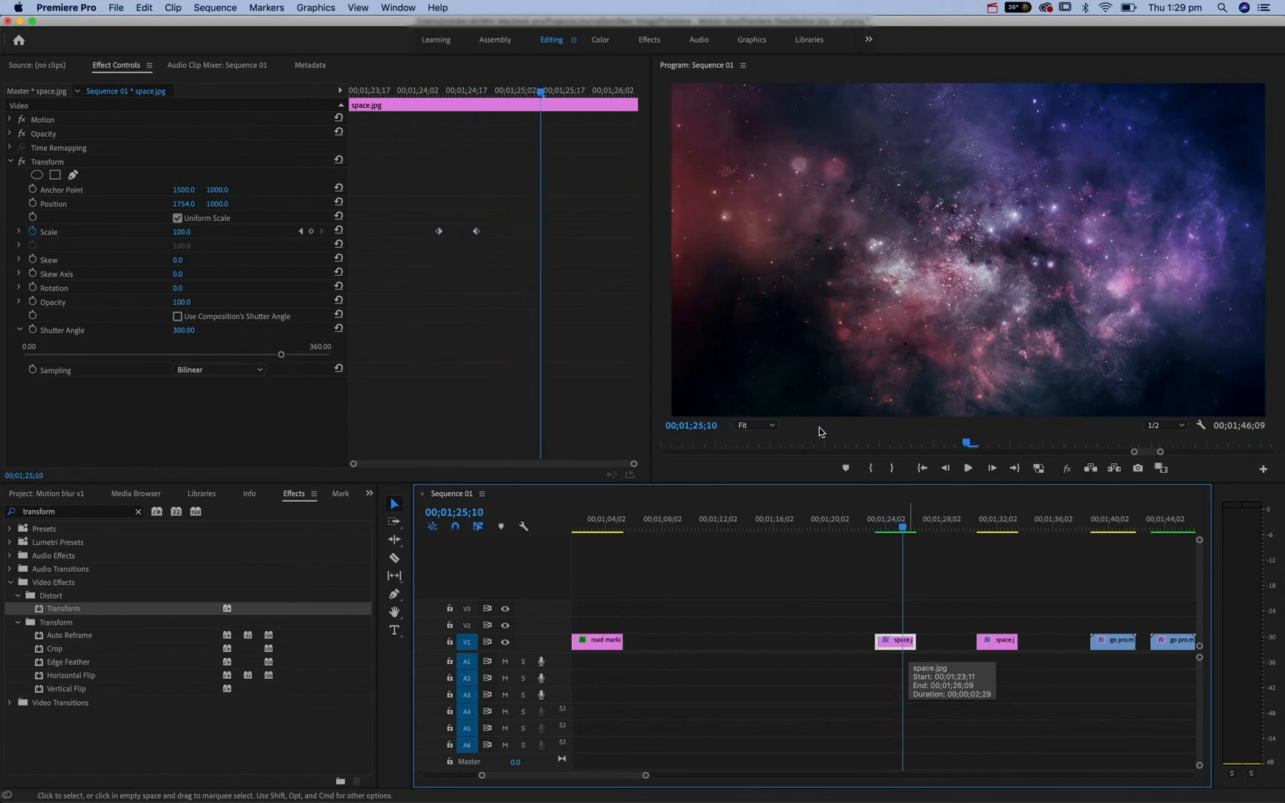
Examine the Position and Scale settings of space.jpg's Transform effect and go to the first Scale keyframe at 00;01;24;09.
click(103, 203)
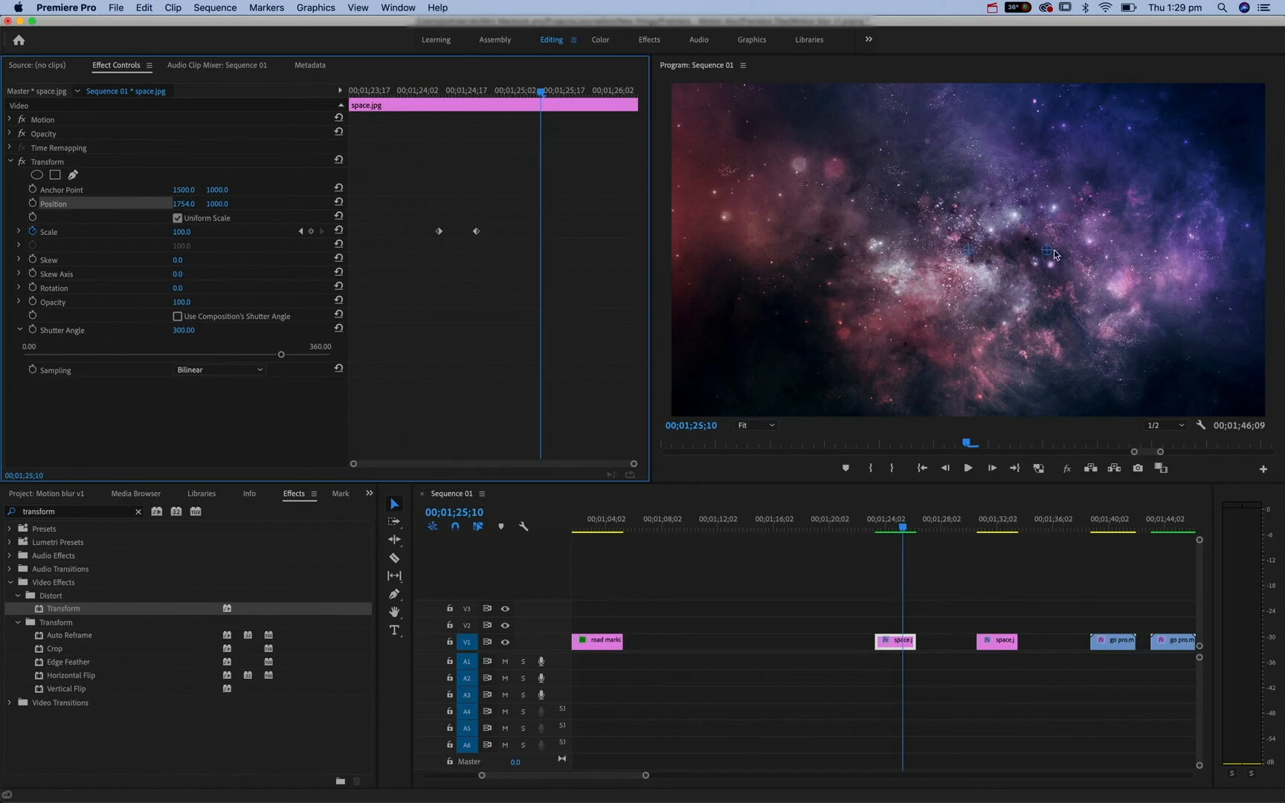
click(45, 231)
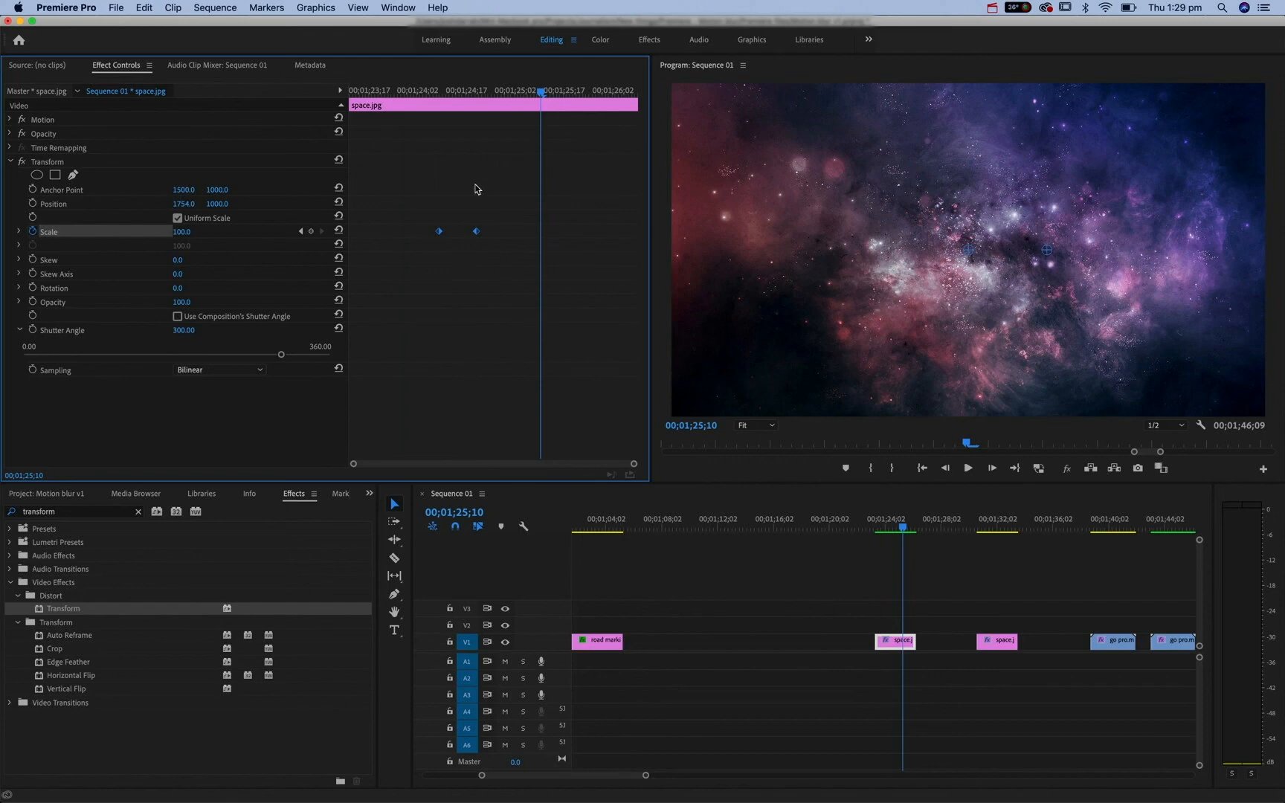
click(110, 201)
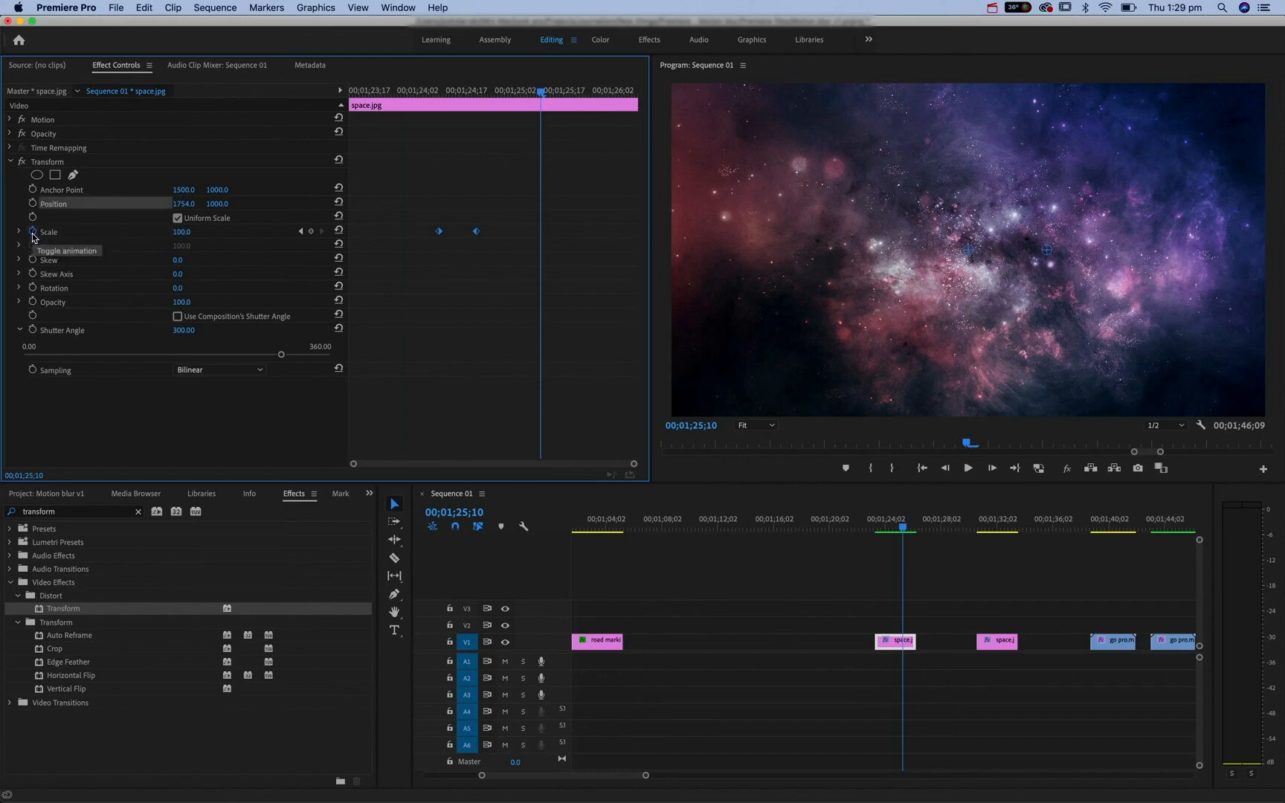
click(440, 92)
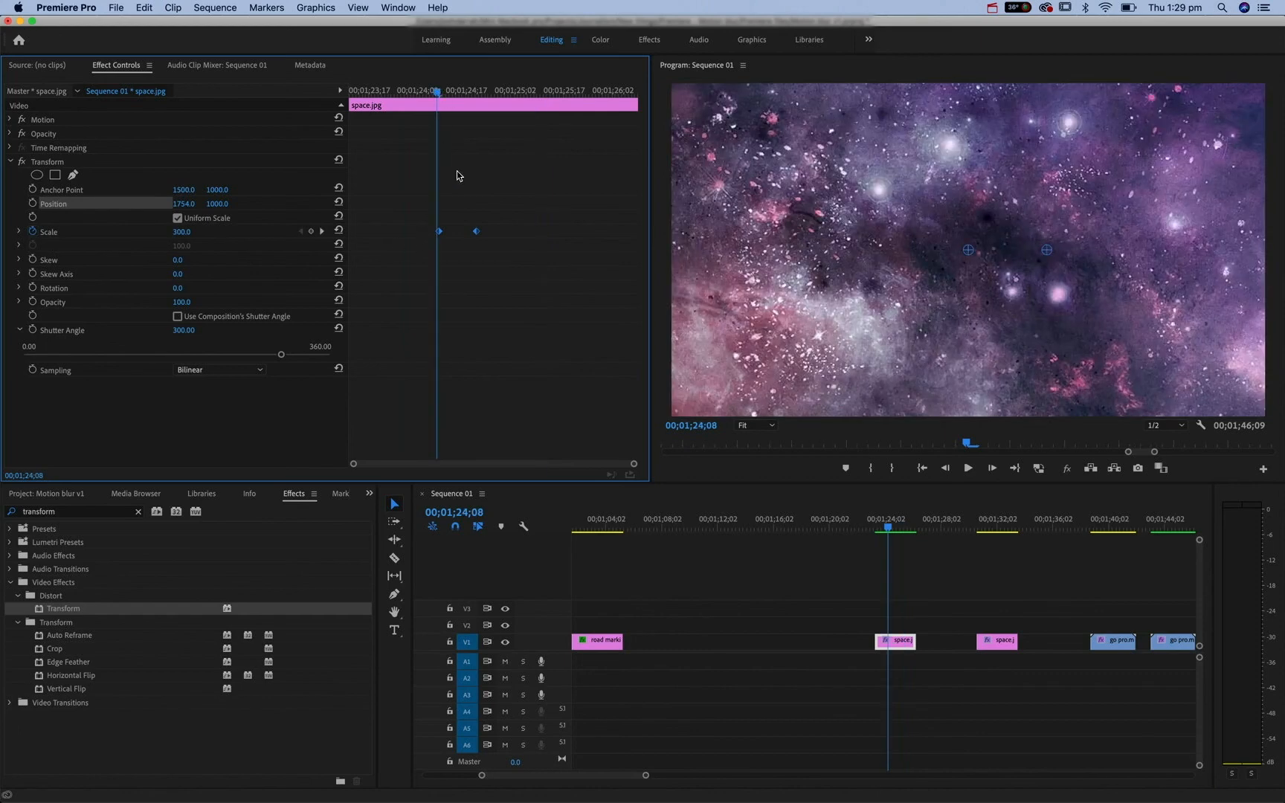
drag(438, 91, 423, 91)
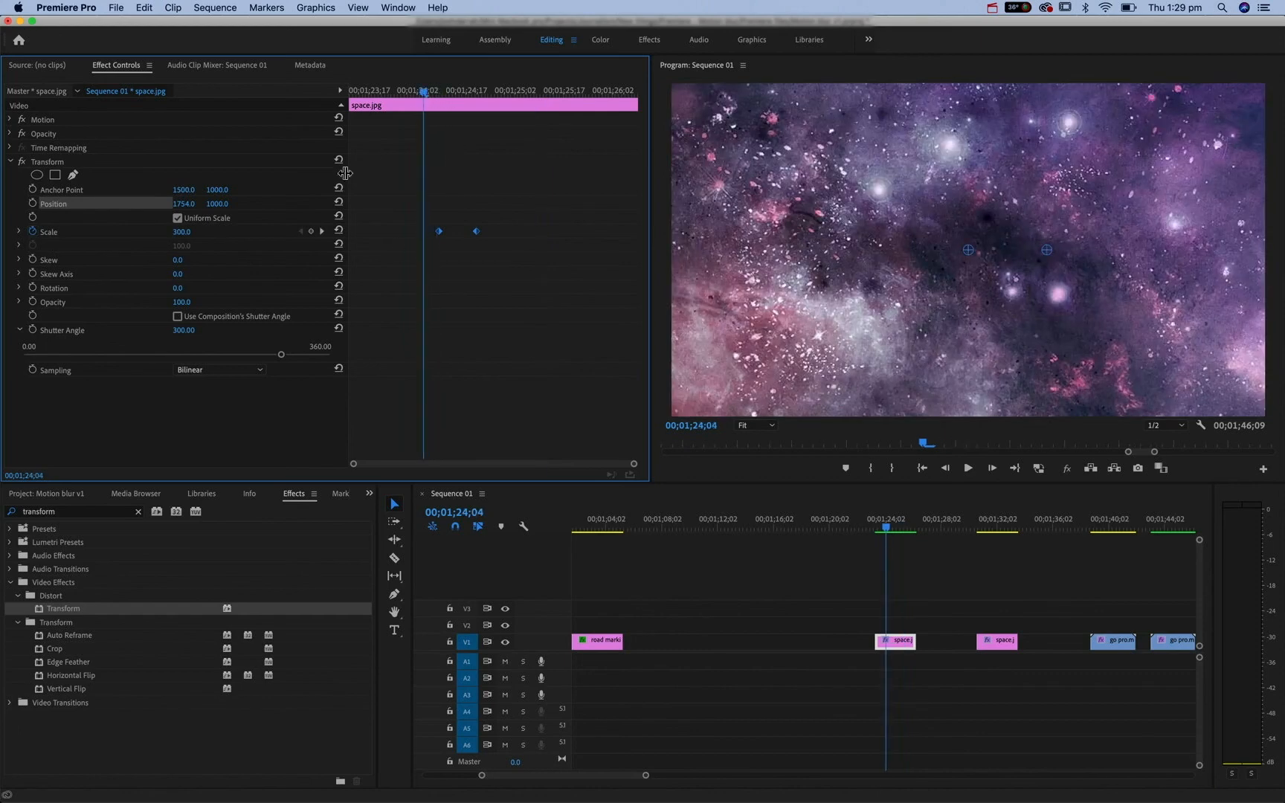
click(322, 232)
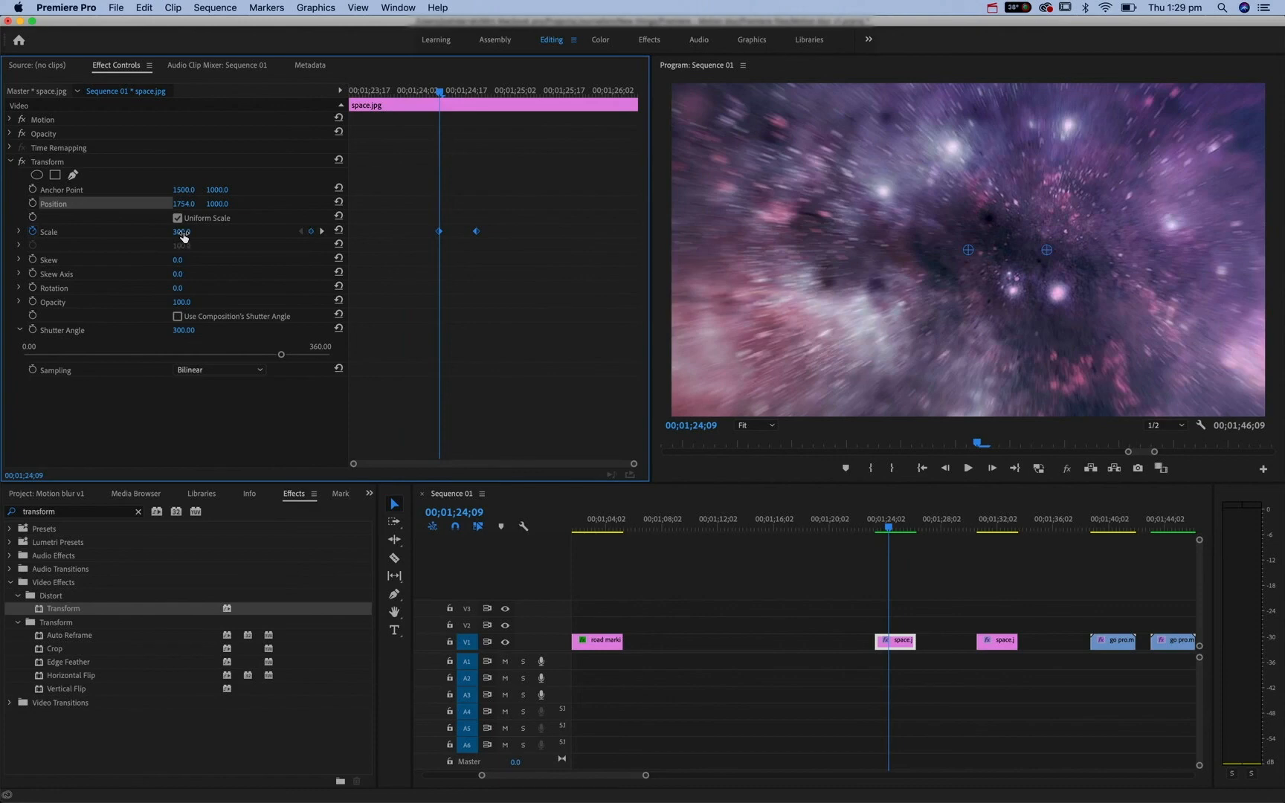
Go past the second Scale keyframe of the space.jpg clip to 00;01;25;00 and add a third Scale keyframe set to 40.
click(322, 232)
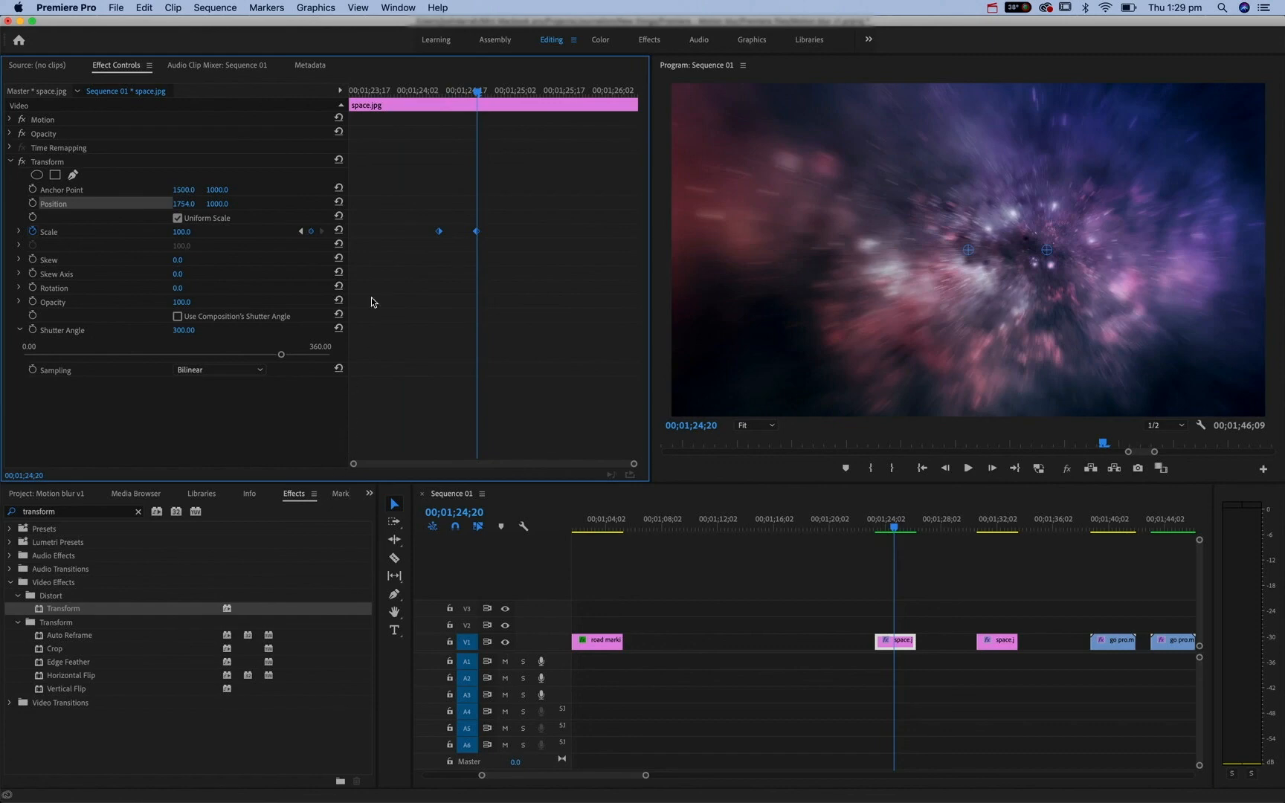
drag(473, 92, 440, 92)
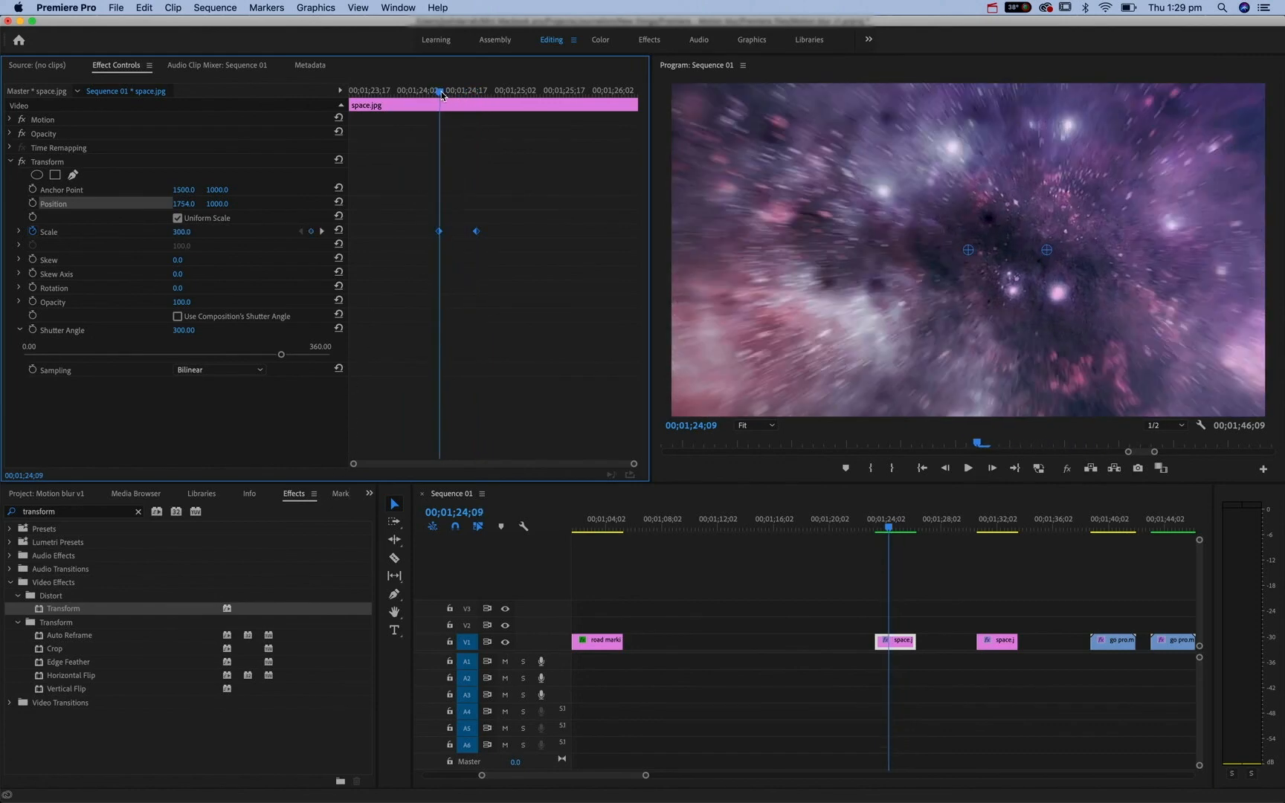
drag(442, 93, 511, 93)
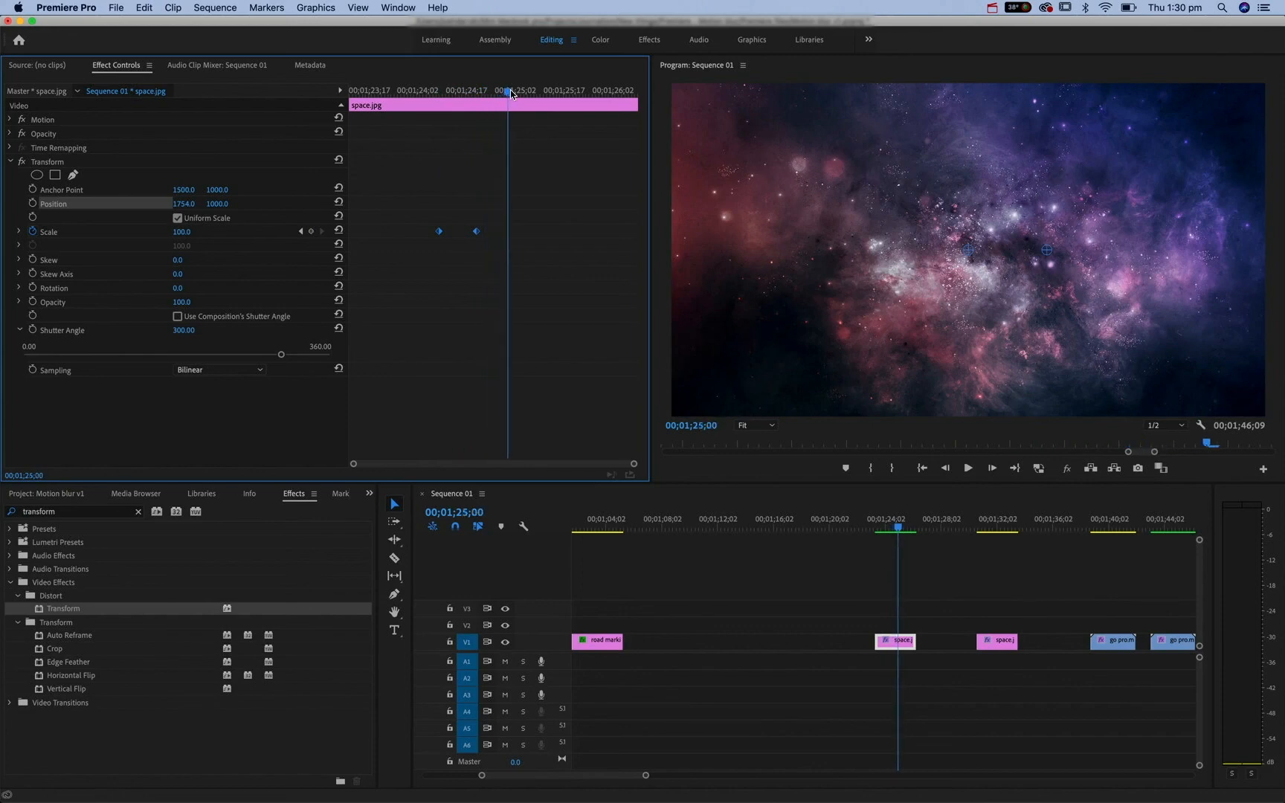
click(311, 231)
click(184, 231)
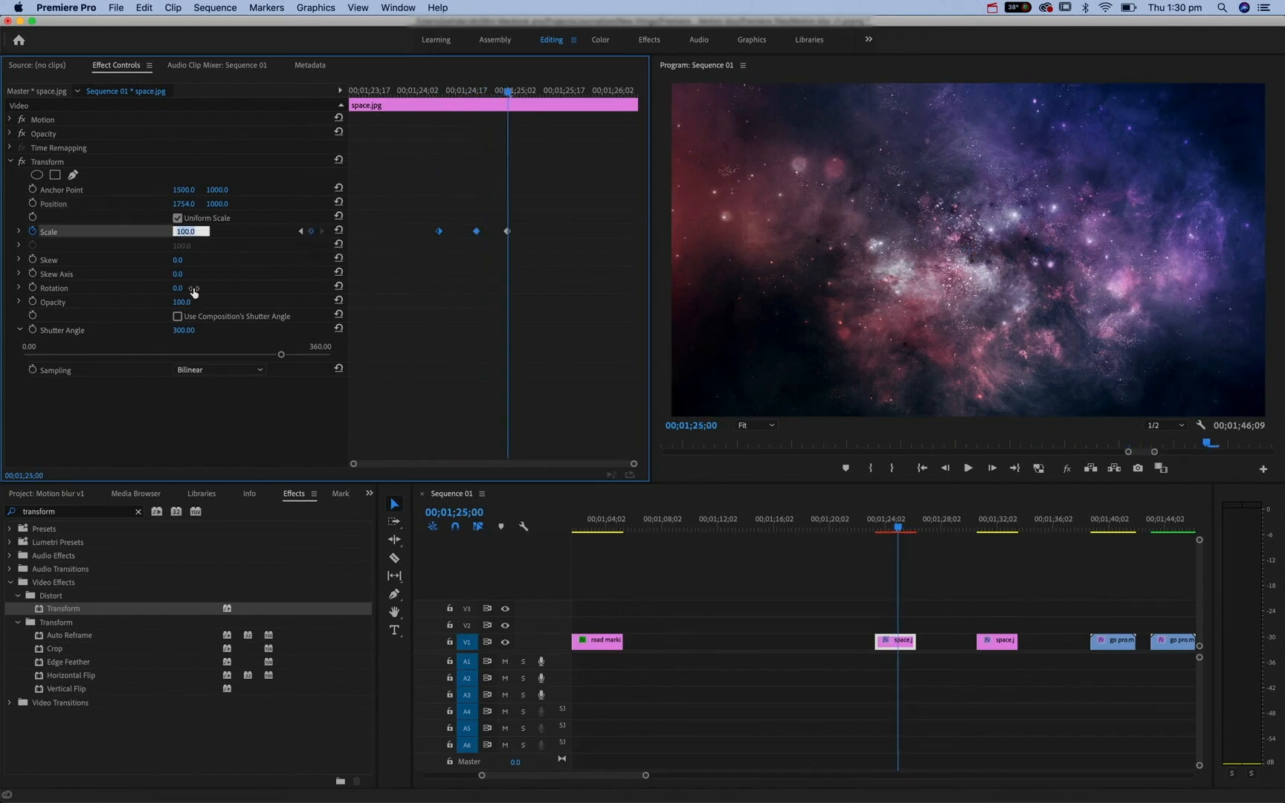
text(40)
key(Return)
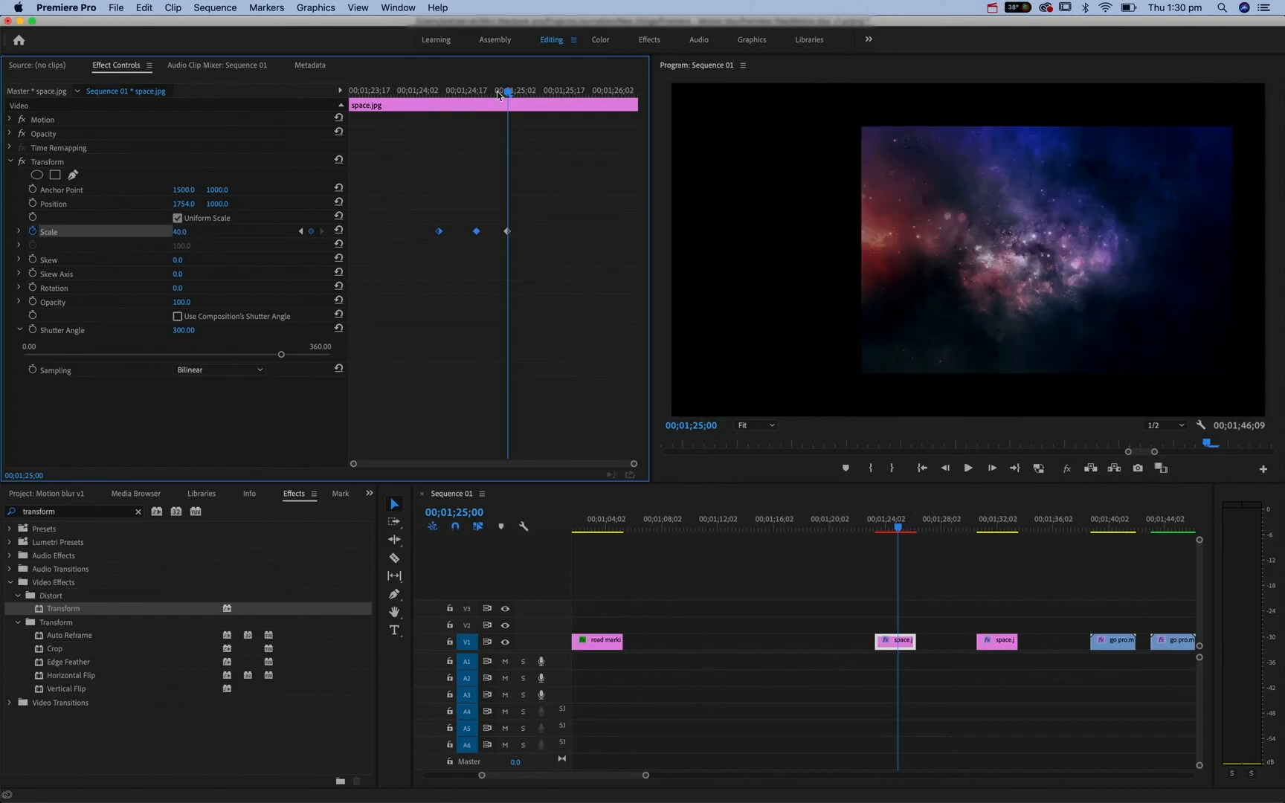
Examine the zoom blur around 00;01;24;29 and the Transform effect's Position and Scale properties, ending at 00;01;24;20.
mouse_move(498, 92)
mouse_down()
mouse_move(443, 91)
mouse_move(507, 92)
mouse_up()
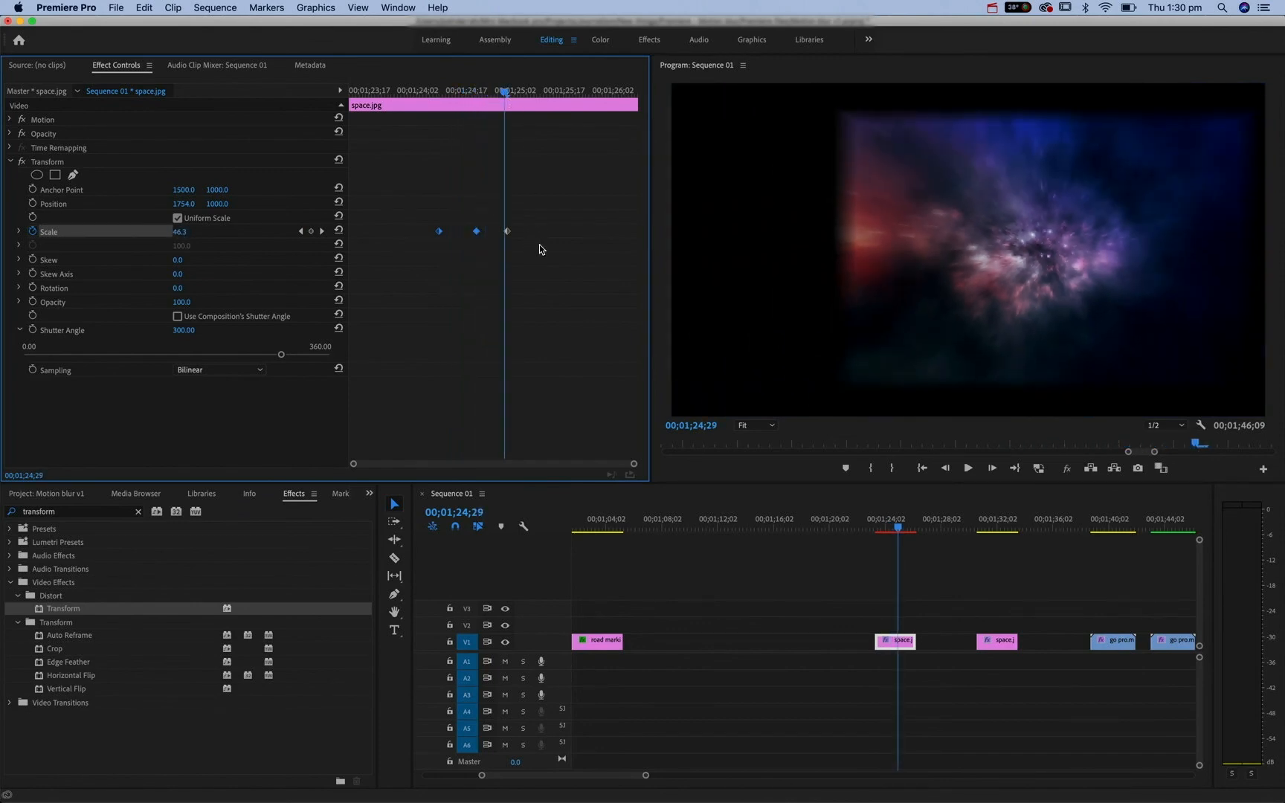
click(102, 163)
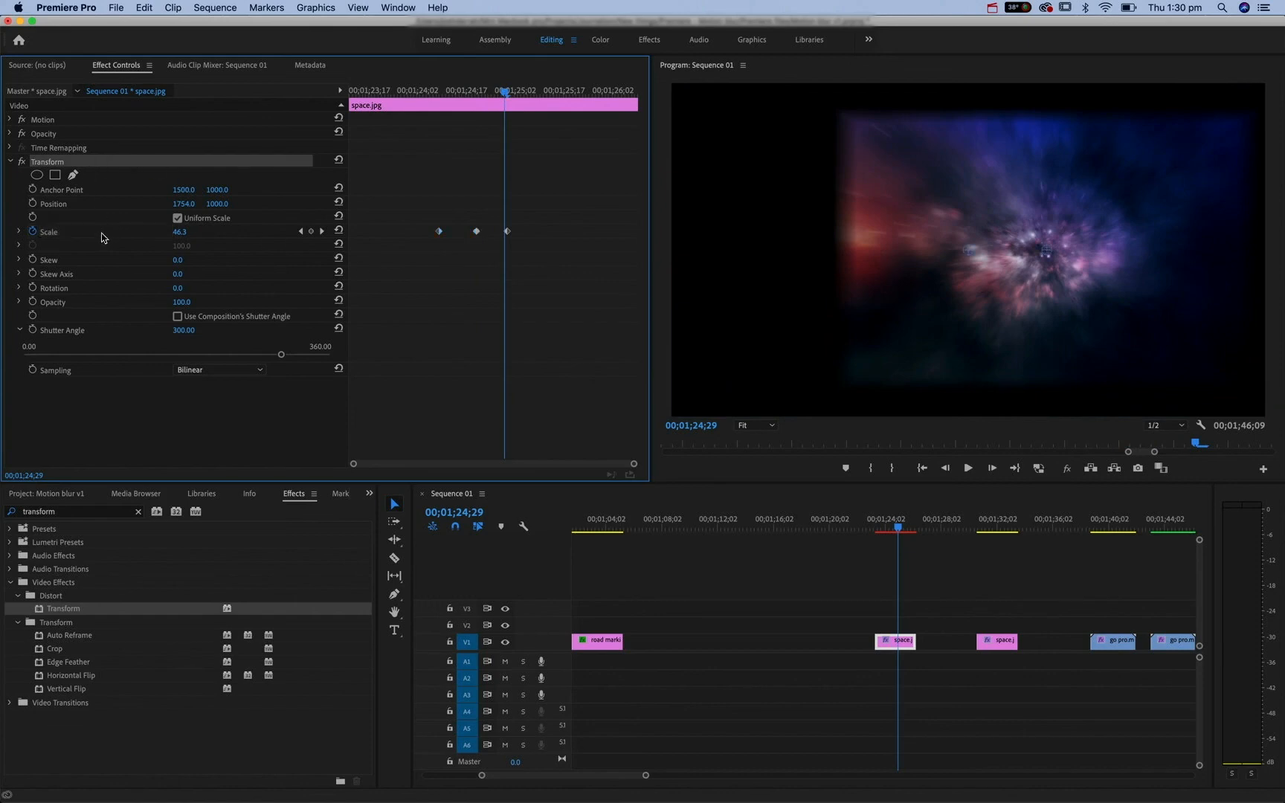
click(109, 207)
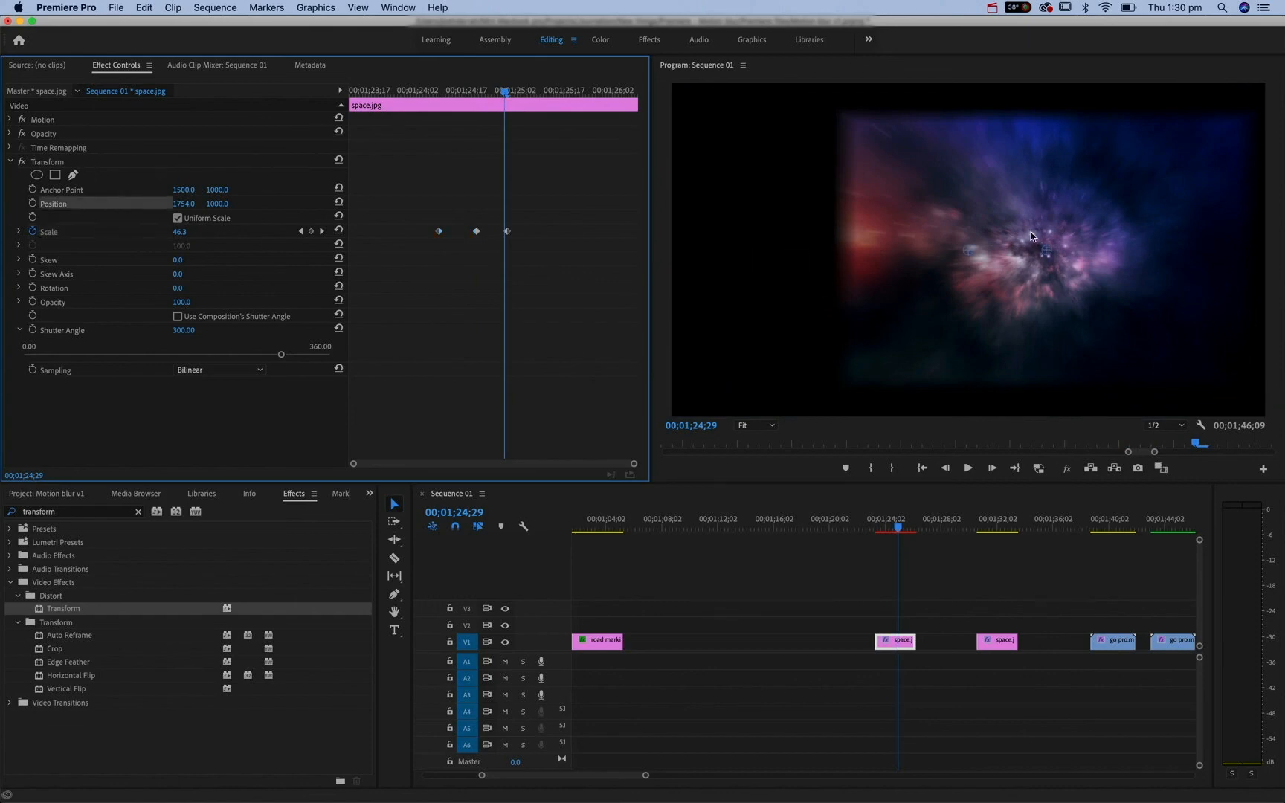
click(113, 236)
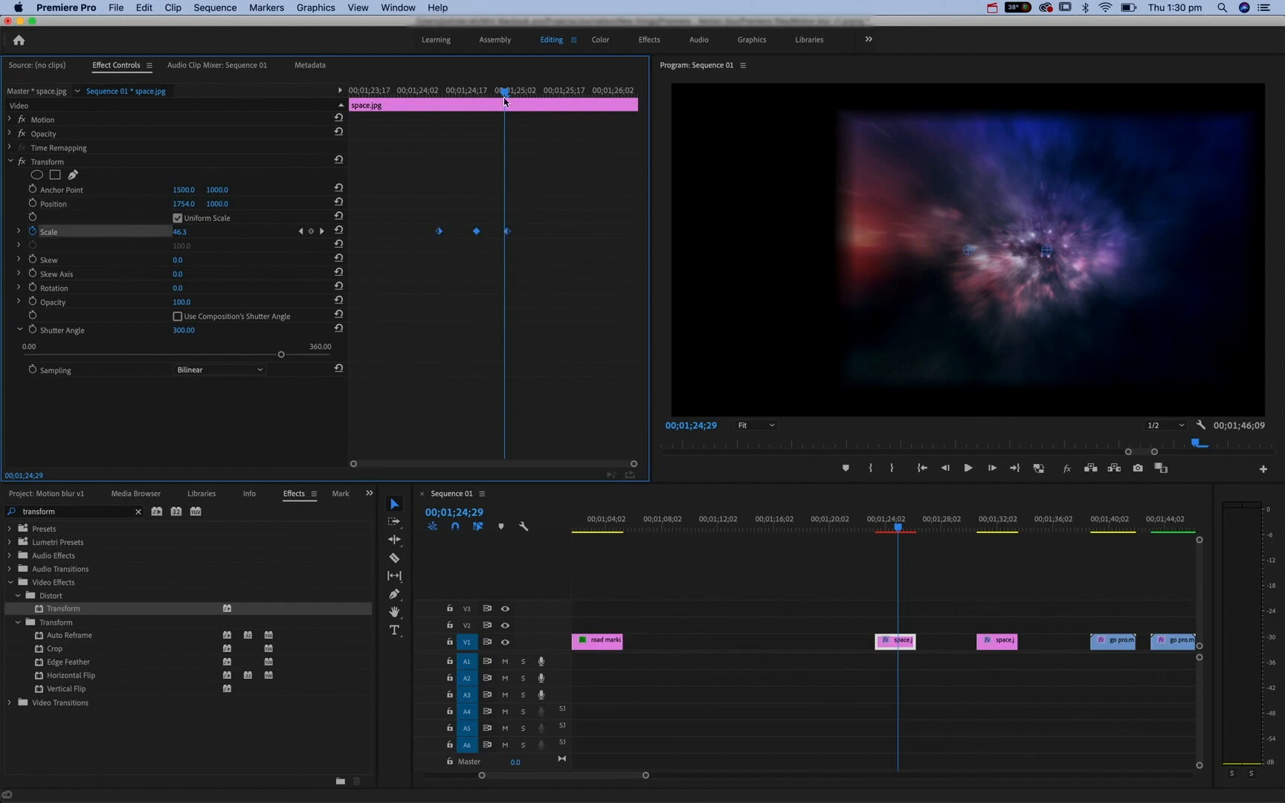
drag(504, 97, 476, 97)
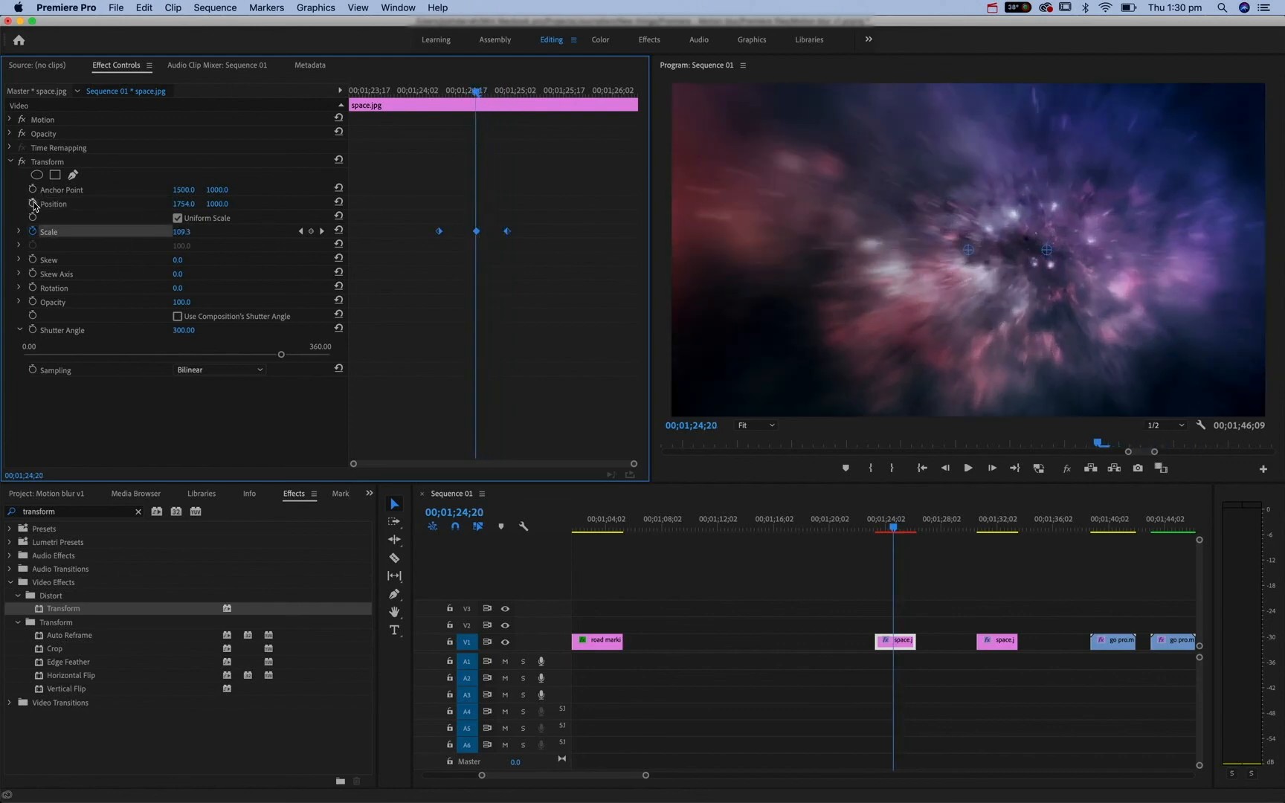
Try keyframing the Transform effect's Position at 00;01;24;20 and 00;01;25;01.
click(32, 204)
drag(505, 93, 511, 93)
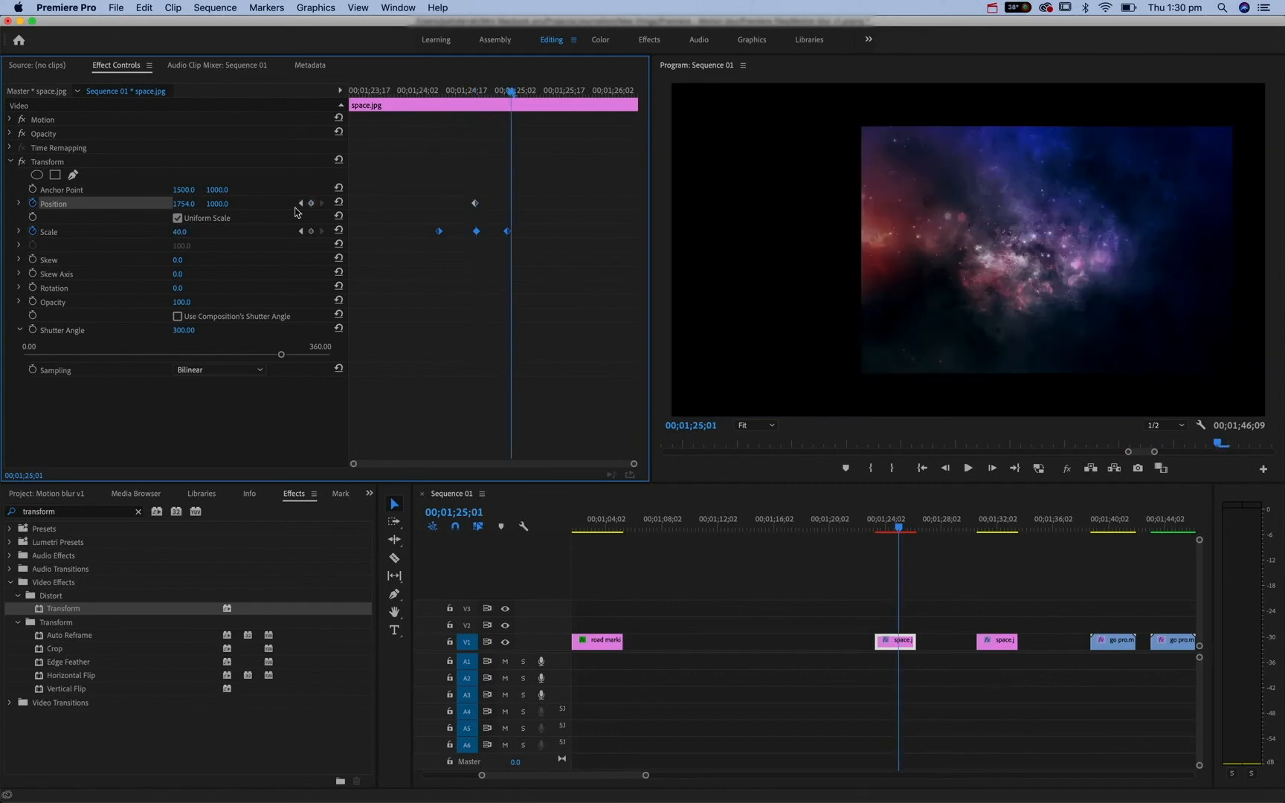
click(311, 203)
click(119, 239)
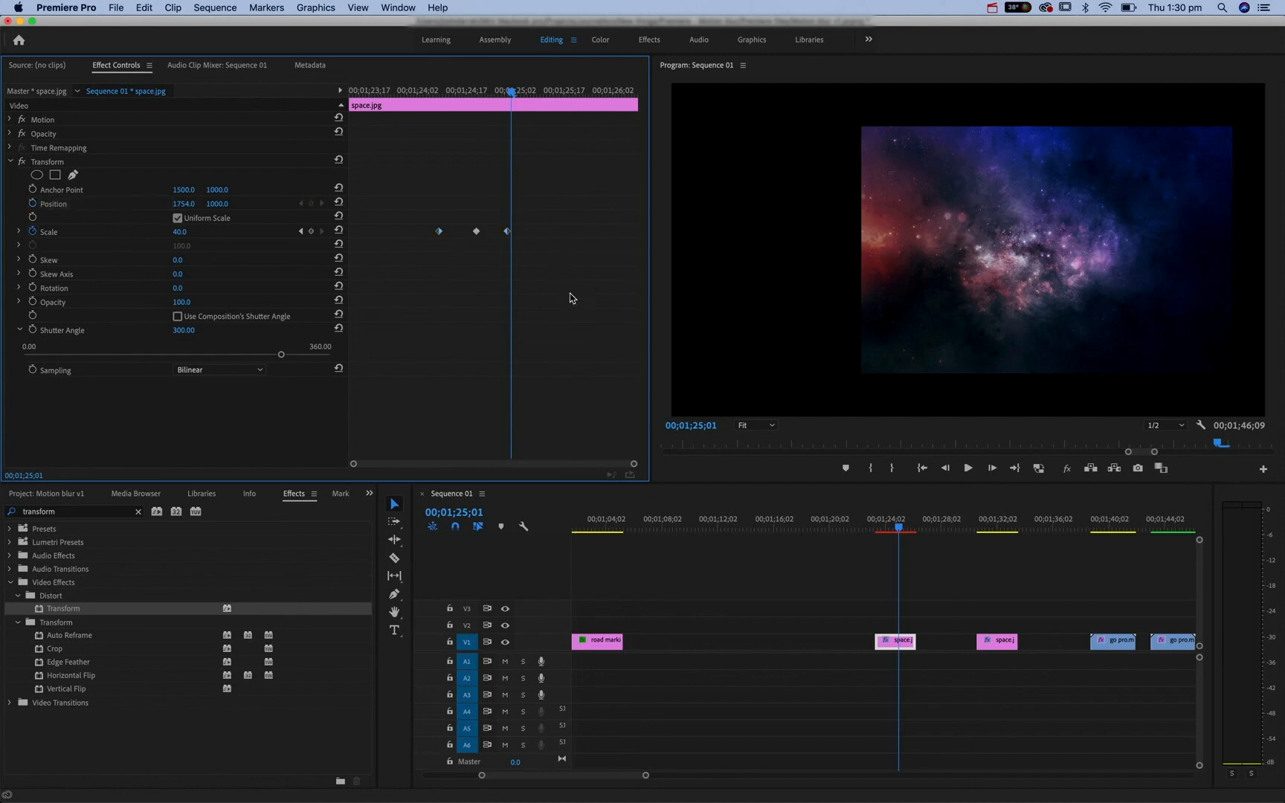
Find the first go pro.mp4 clip in the sequence and go to its opening frame at 00;01;38;24.
click(1028, 577)
key(minus)
click(993, 520)
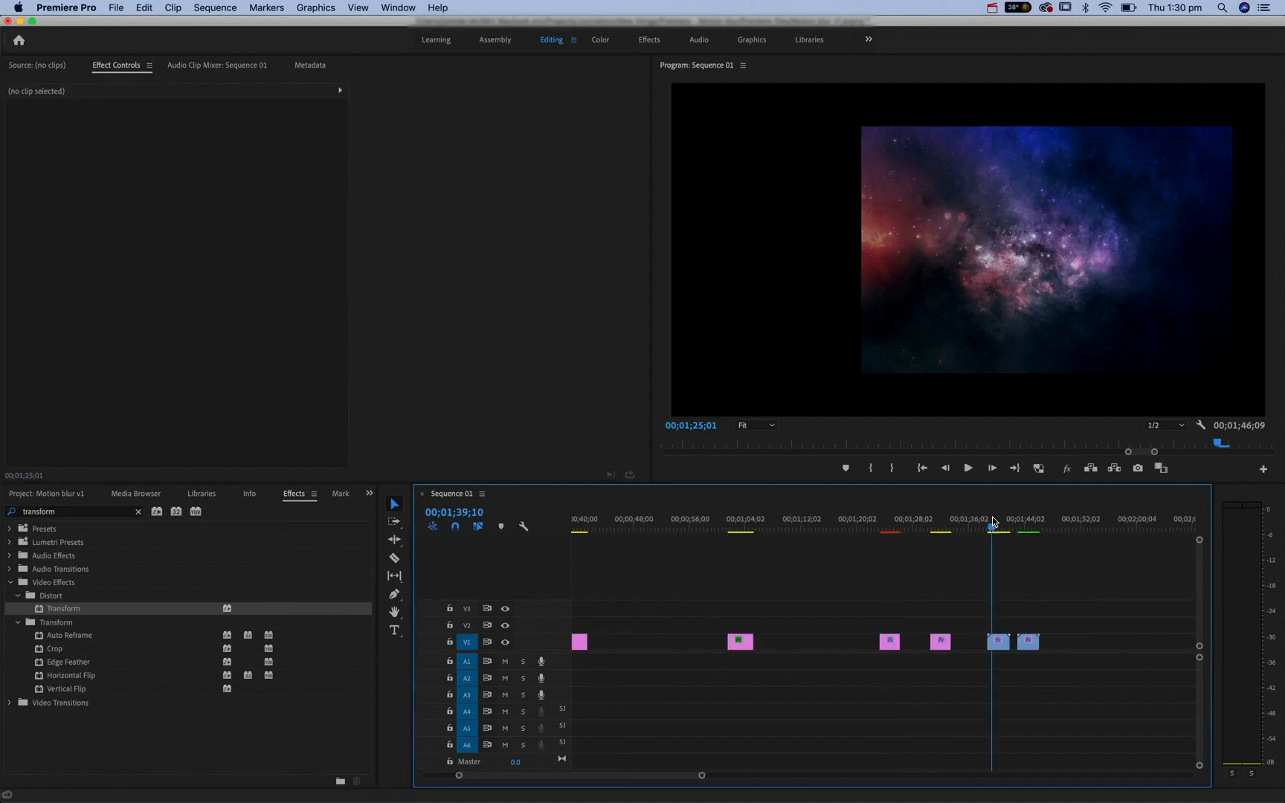
key(equal)
key(equal)
click(872, 529)
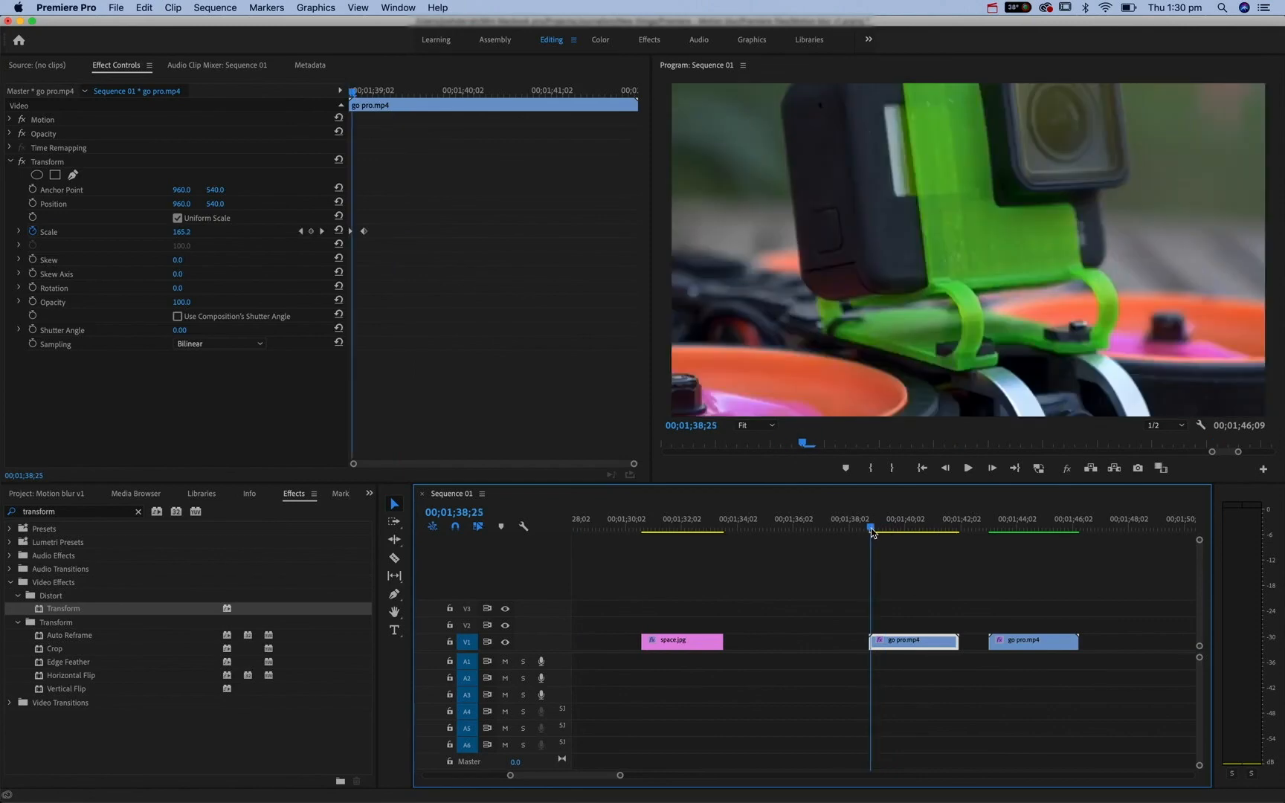
key(Left)
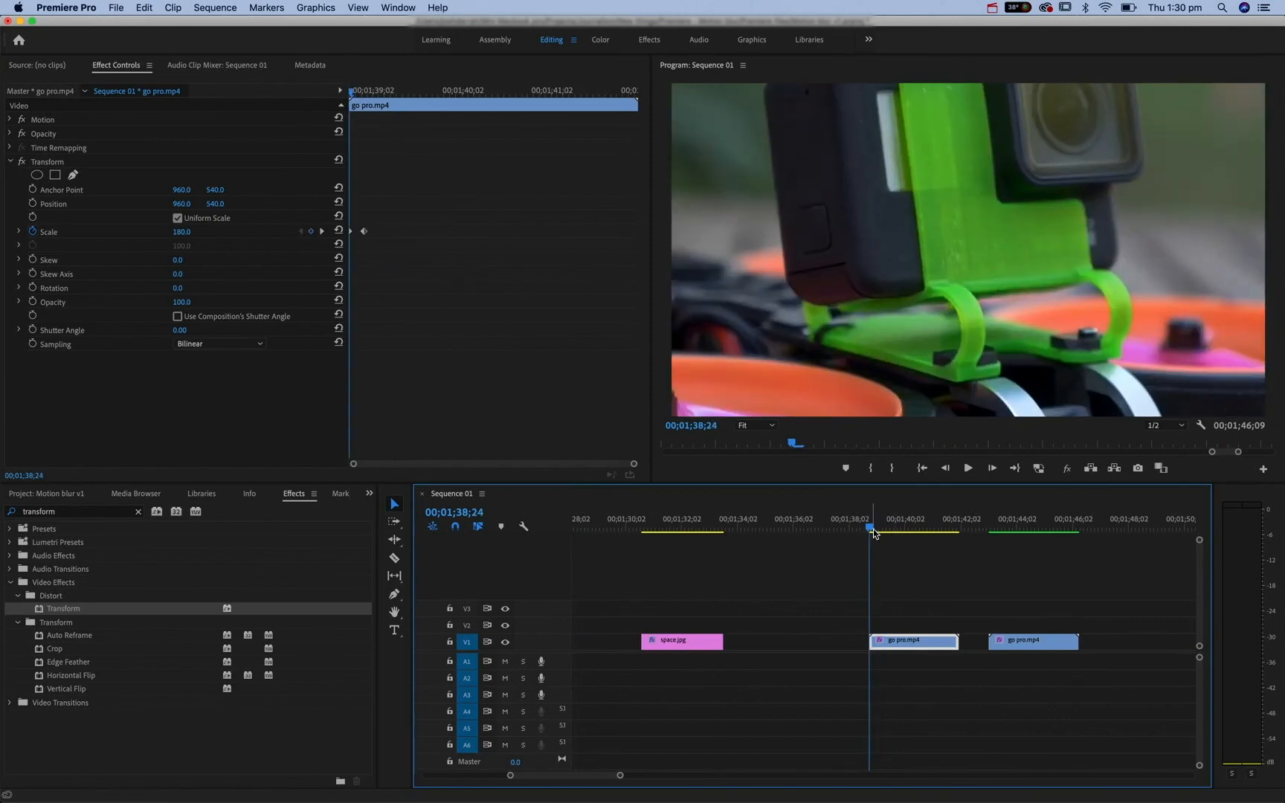
Enlarge the keyframe timeline and scrub the first go pro.mp4 clip's Scale animation up to 00;01;39;01.
click(421, 298)
key(equal)
key(equal)
key(equal)
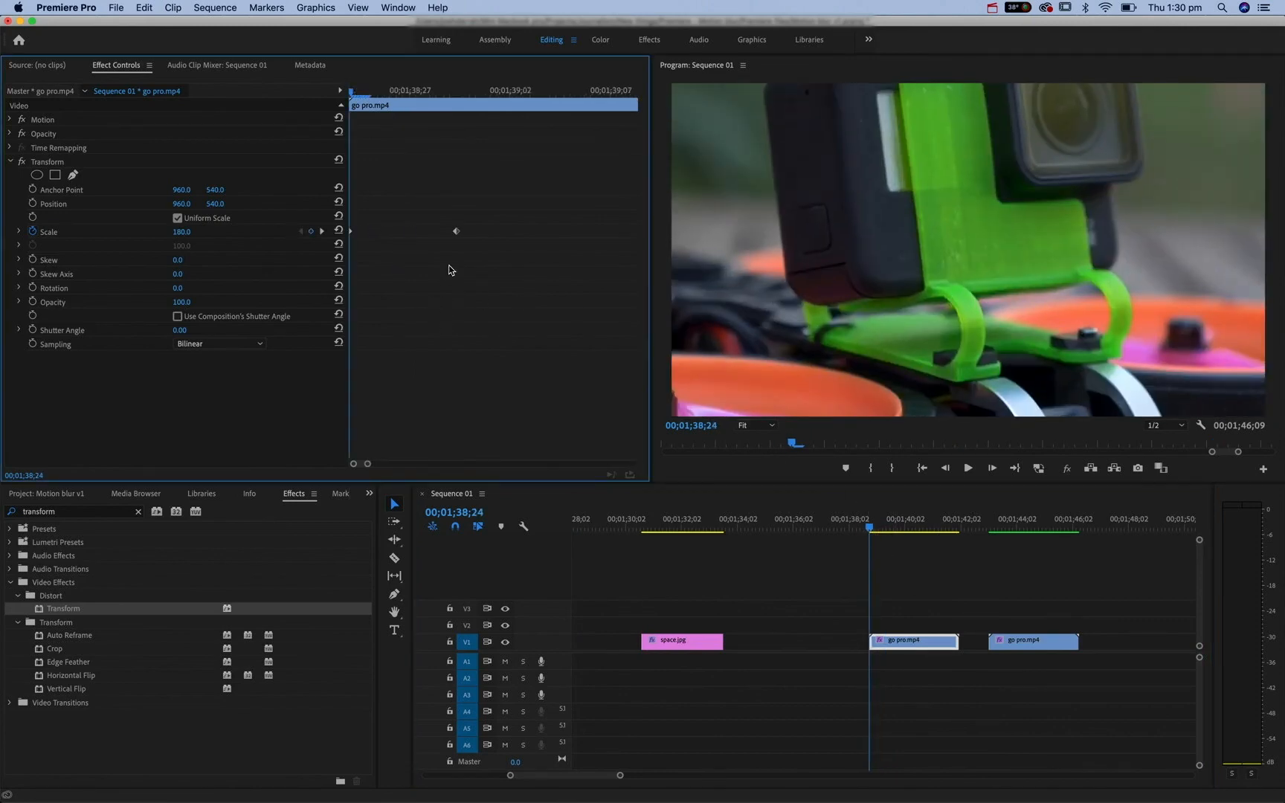
drag(363, 94, 492, 97)
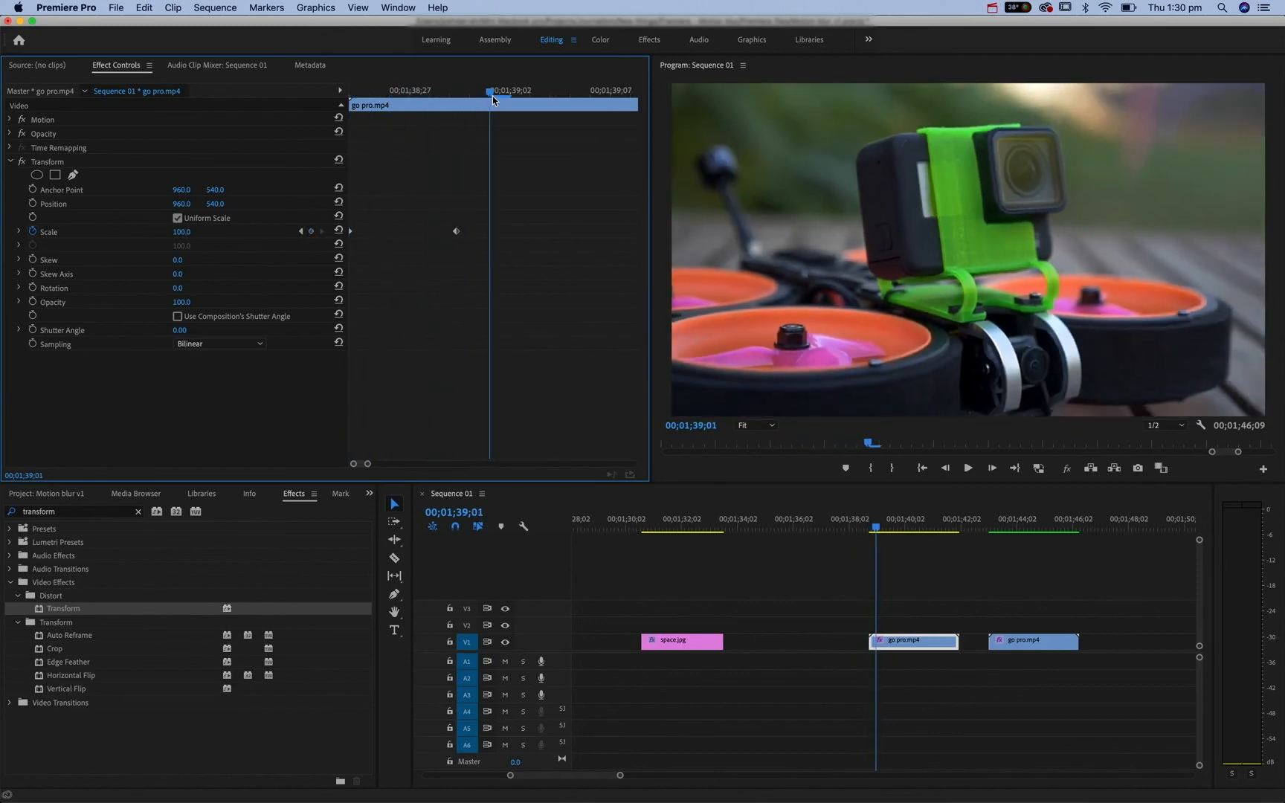
Play the first go pro.mp4 clip from just before its start to view the zoom without motion blur.
click(874, 526)
key(space)
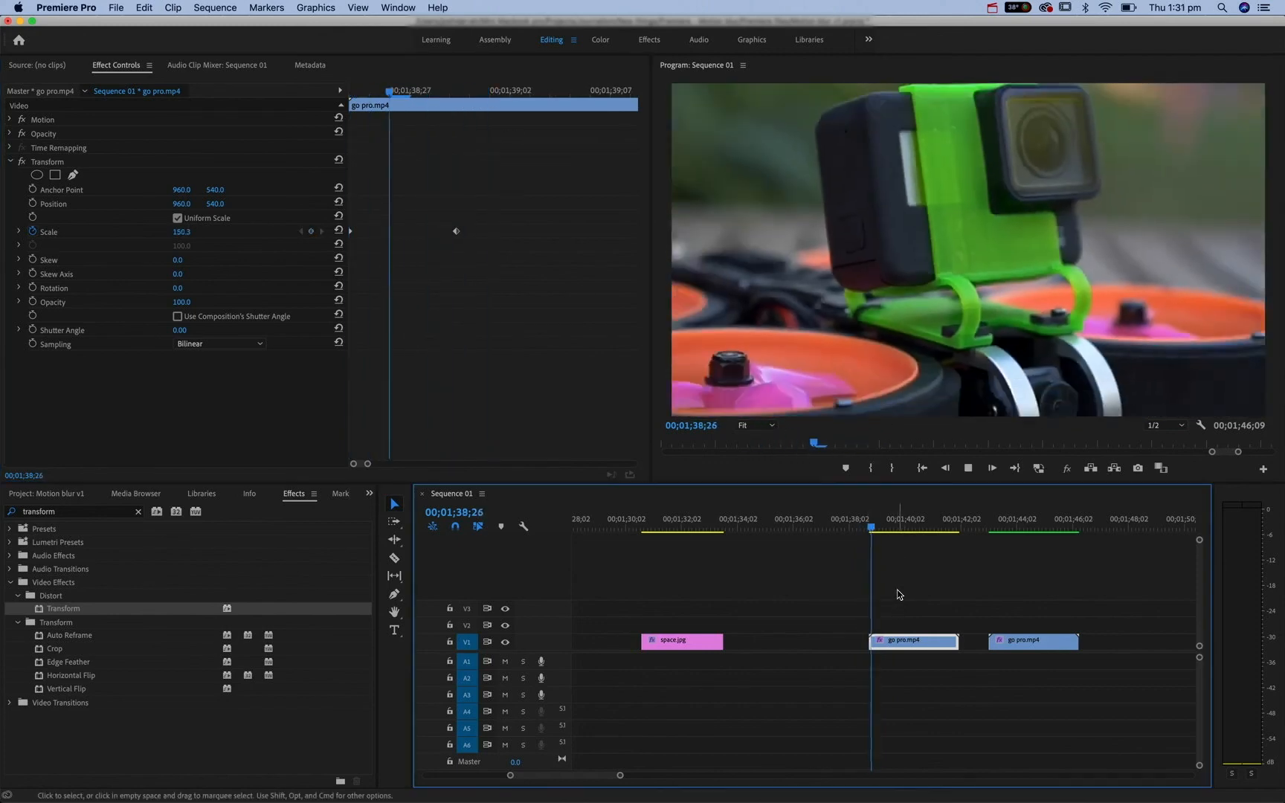
click(866, 525)
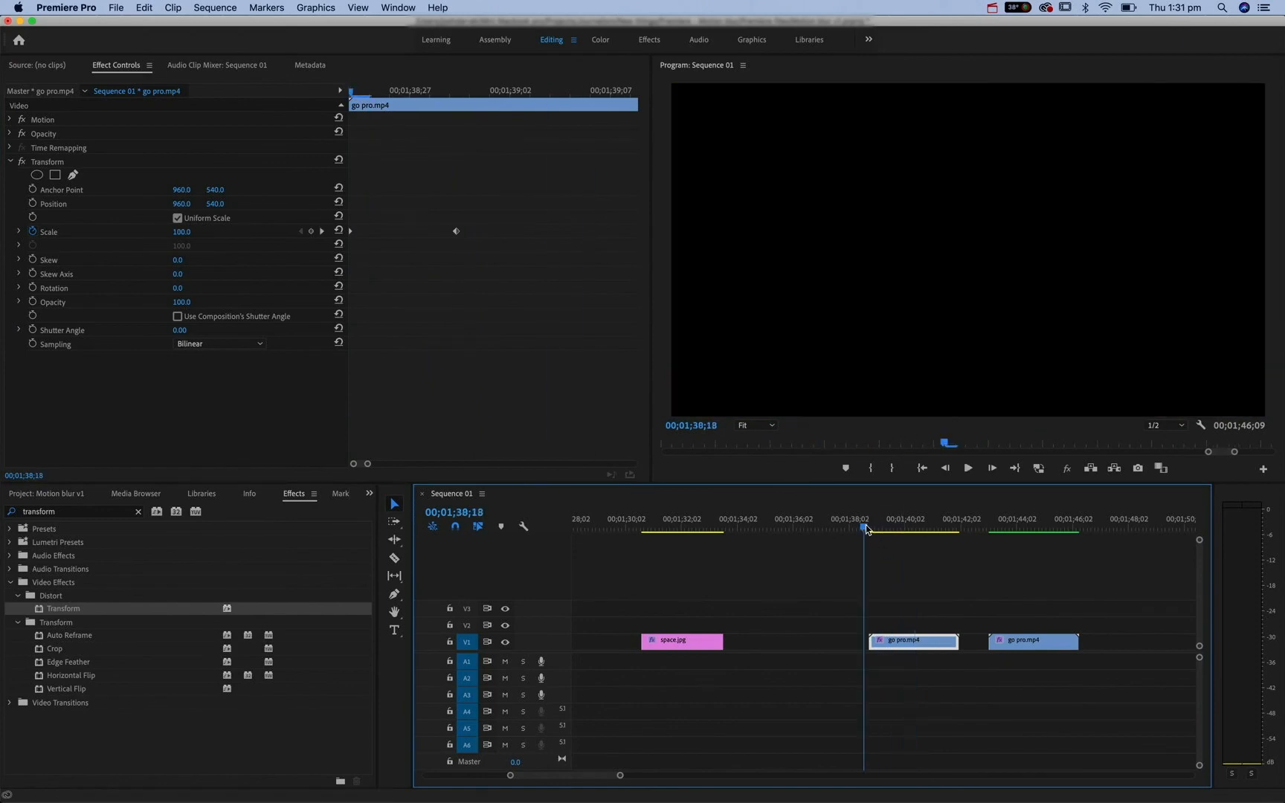
key(space)
key(space)
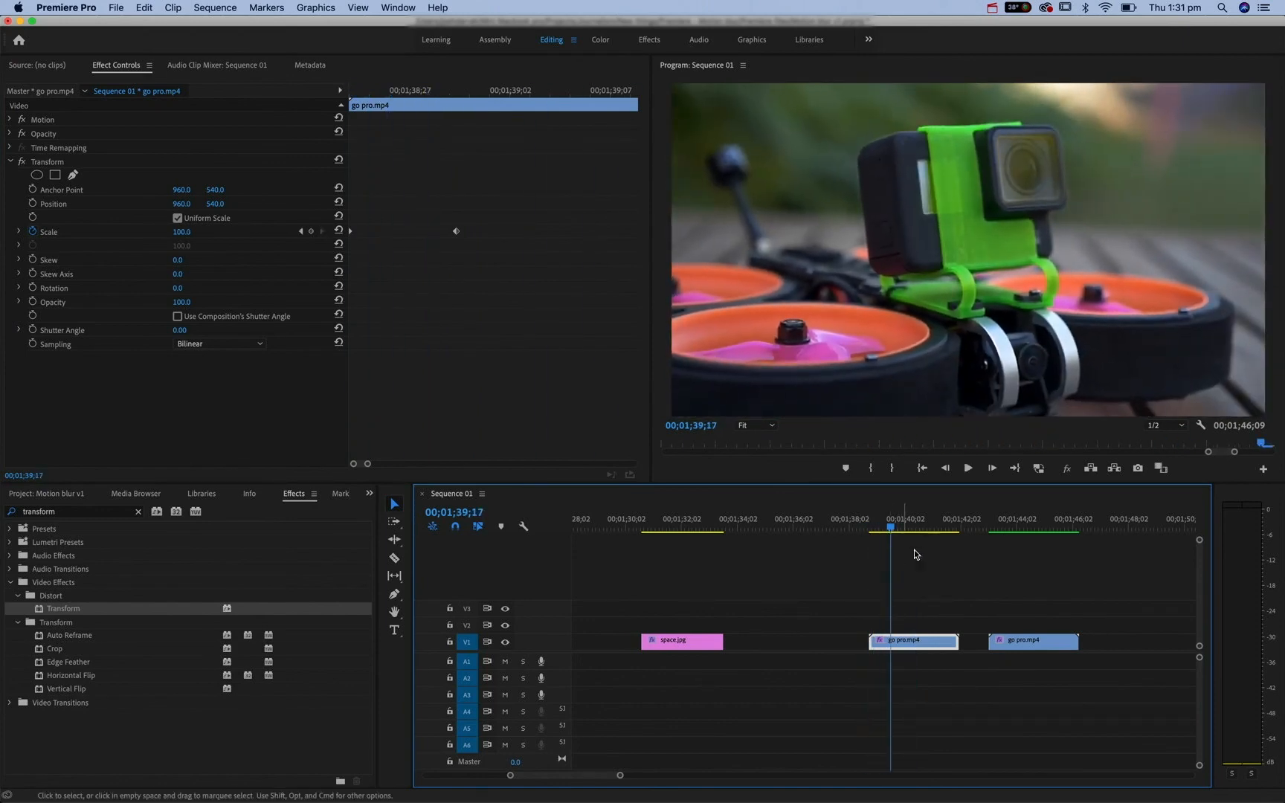
Examine the first go pro.mp4 clip's Transform Scale keyframes and replay the zoom from 00;01;38;18.
click(81, 230)
click(83, 161)
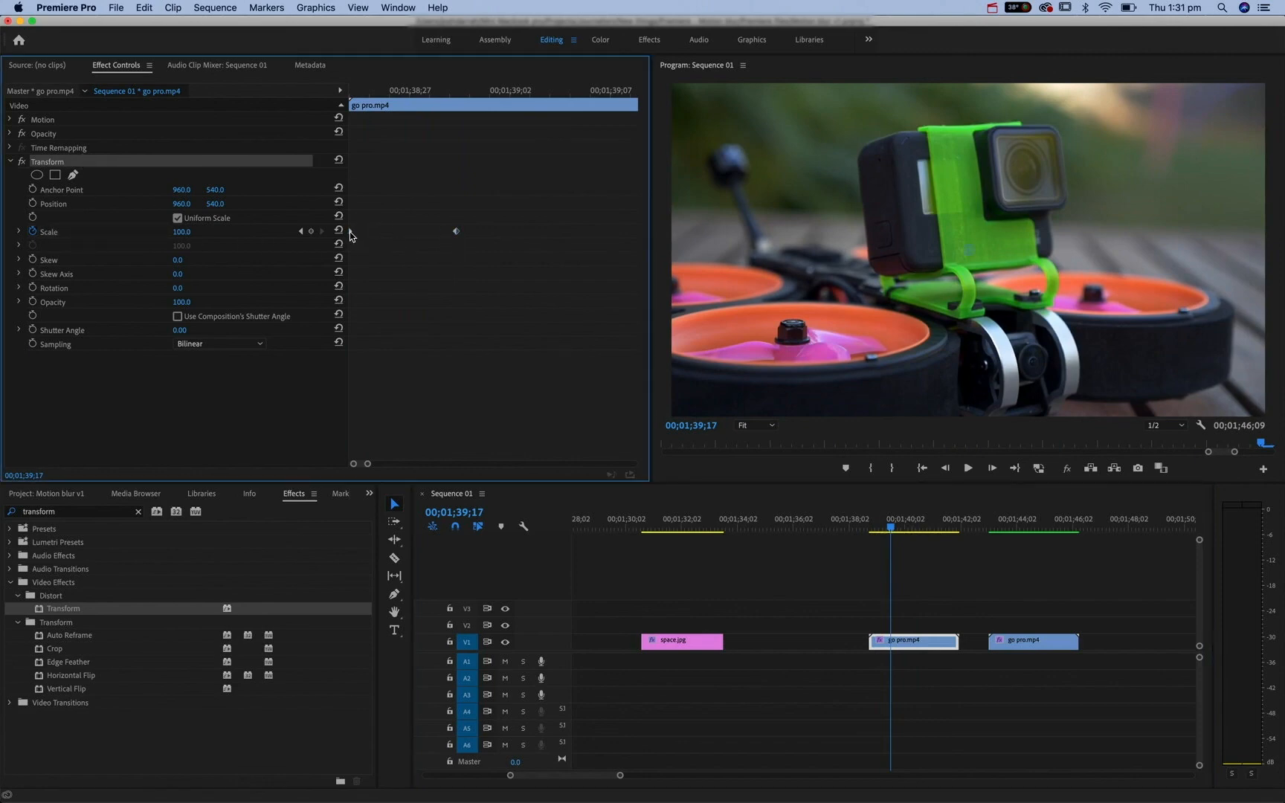
drag(349, 230, 381, 235)
drag(404, 231, 330, 238)
drag(880, 528, 867, 529)
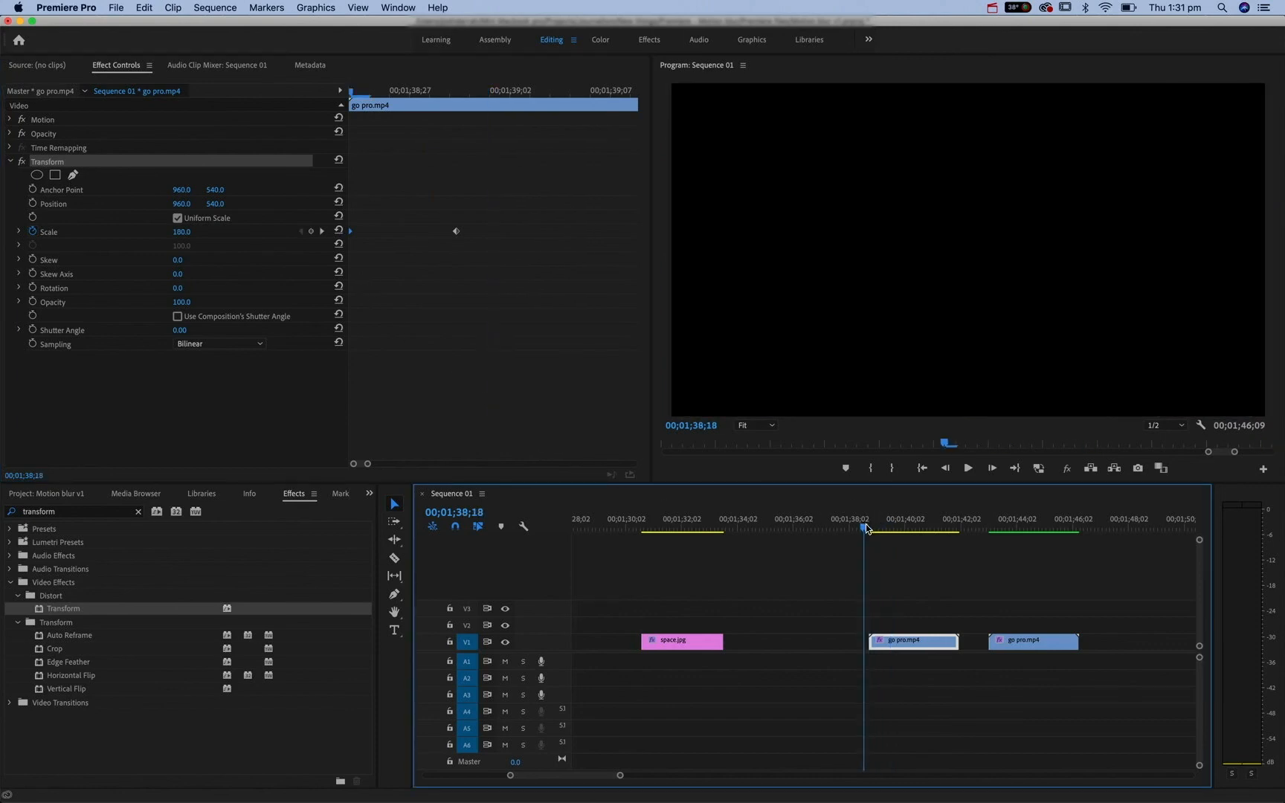
key(space)
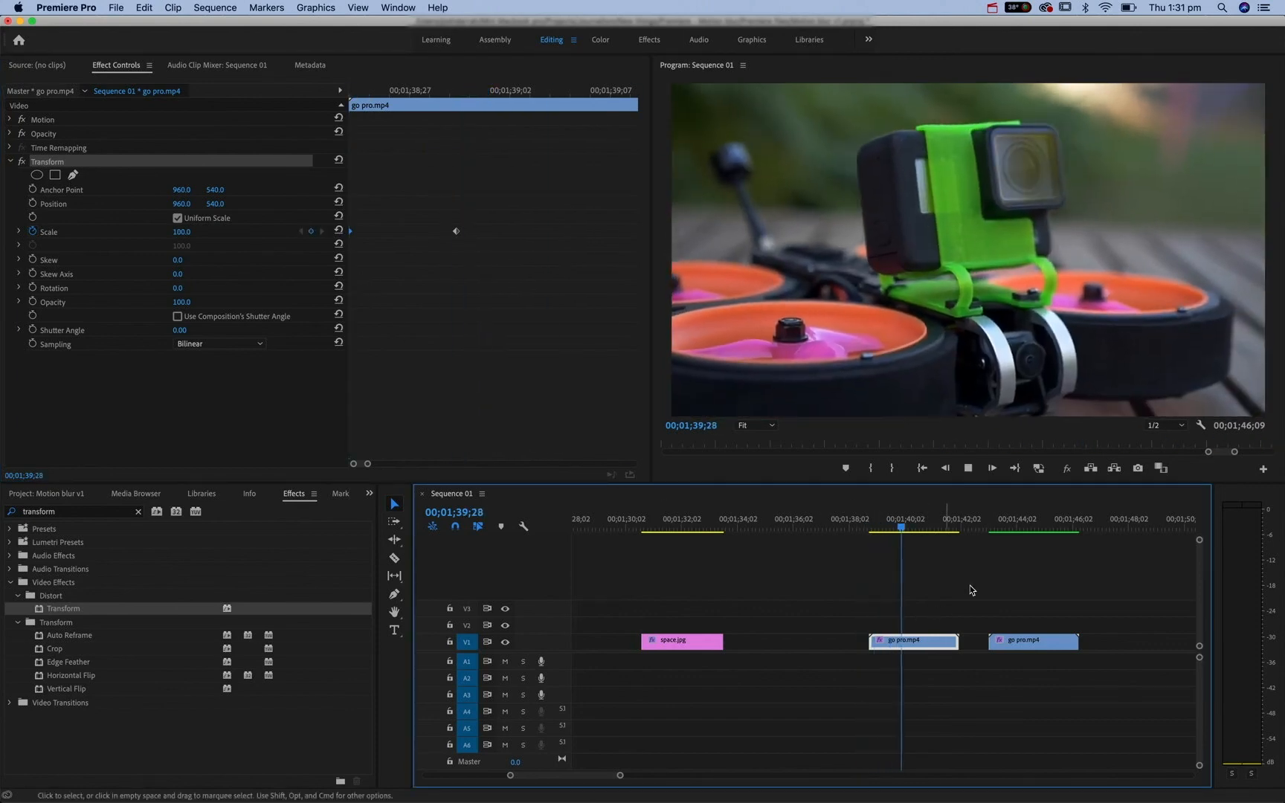
Play the second go pro.mp4 clip from 00;01;42;29 to compare its zoom.
click(986, 528)
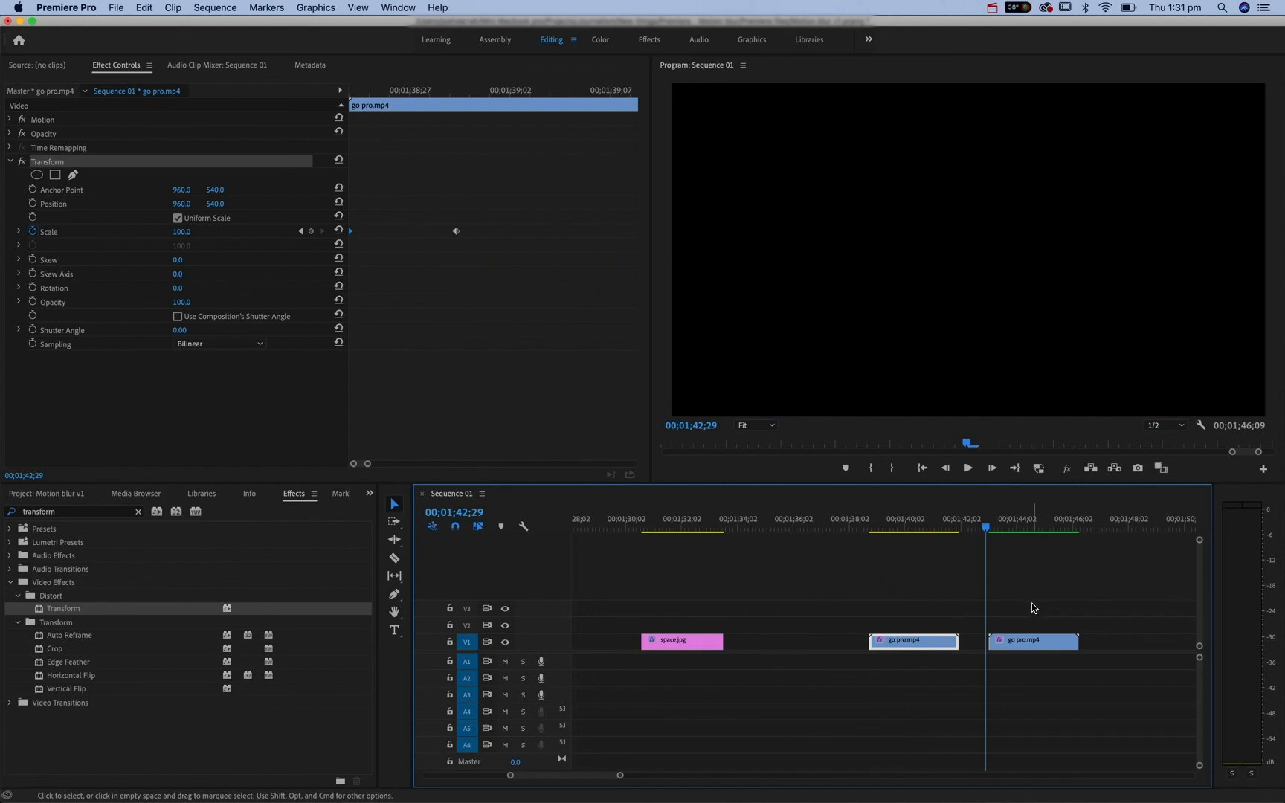
key(space)
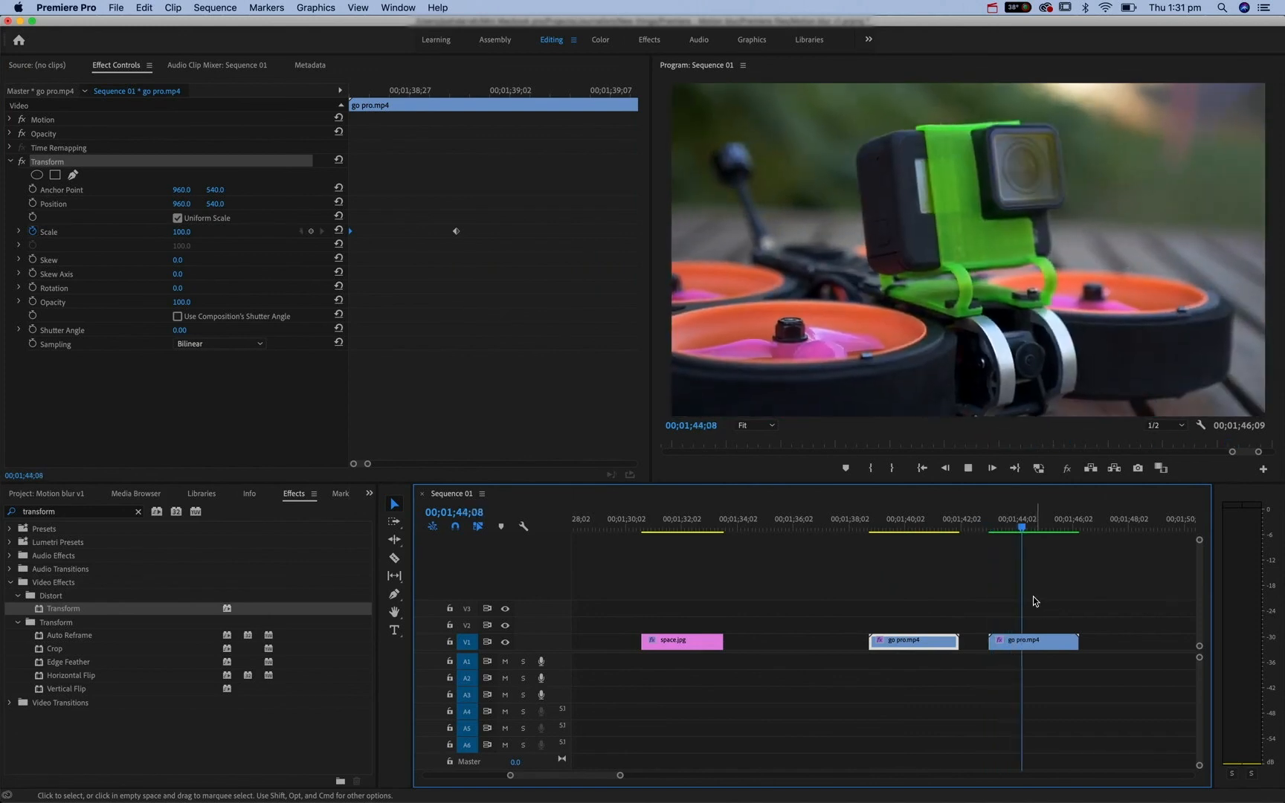
key(space)
Step through the first go pro.mp4 clip's zoom frame by frame from 00;01;38;24 to 00;01;39;01.
click(870, 528)
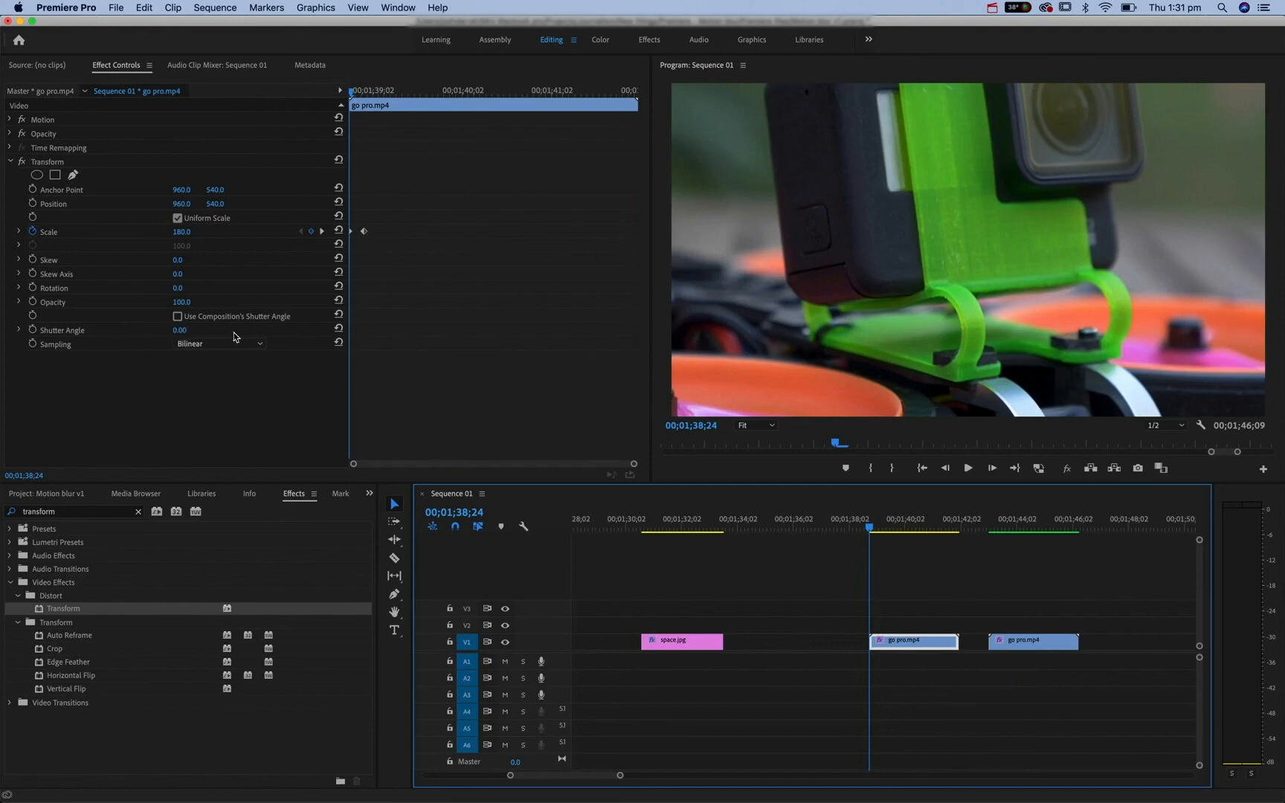
key(Right)
key(Right)
key(Right)
key(Right)
key(Right)
key(Right)
key(Right)
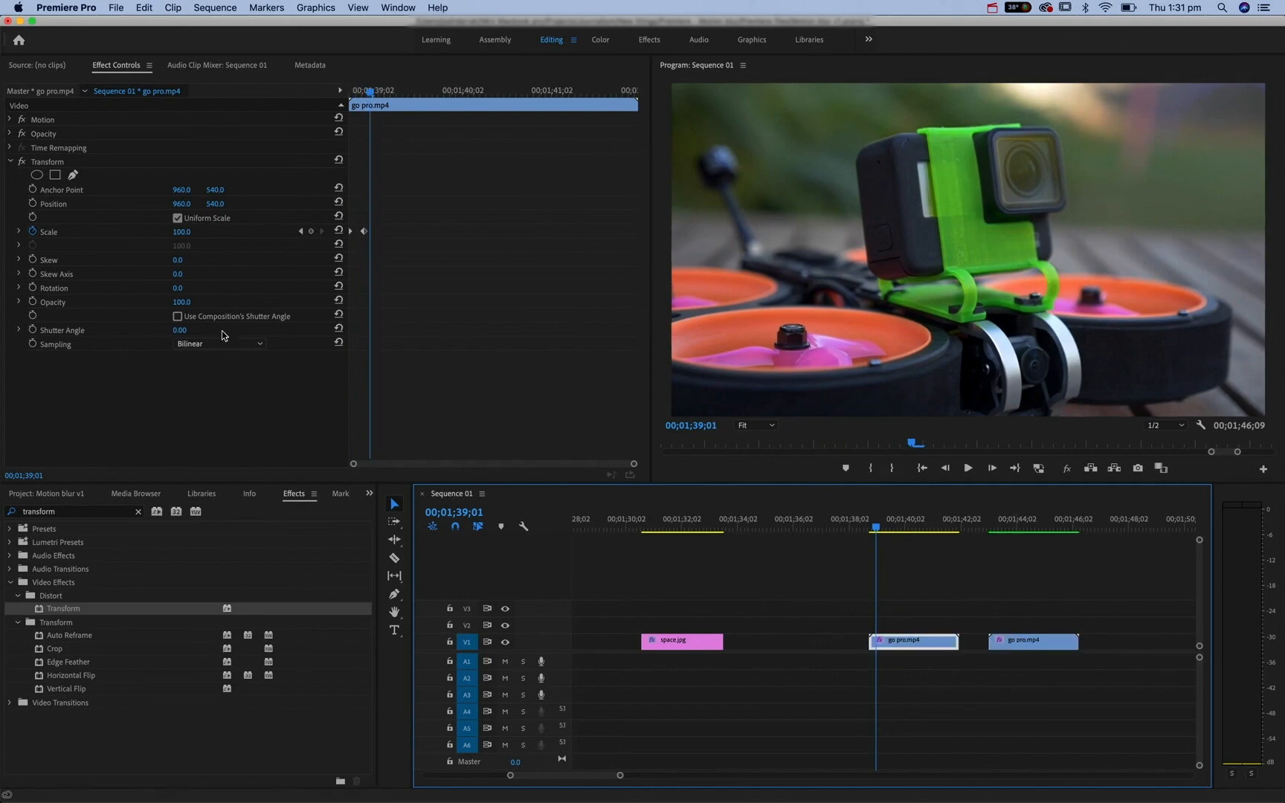
Select the second go pro.mp4 clip, inspect its blurred frames around 00;01;43;05 and play its zoom.
click(1013, 526)
click(1029, 642)
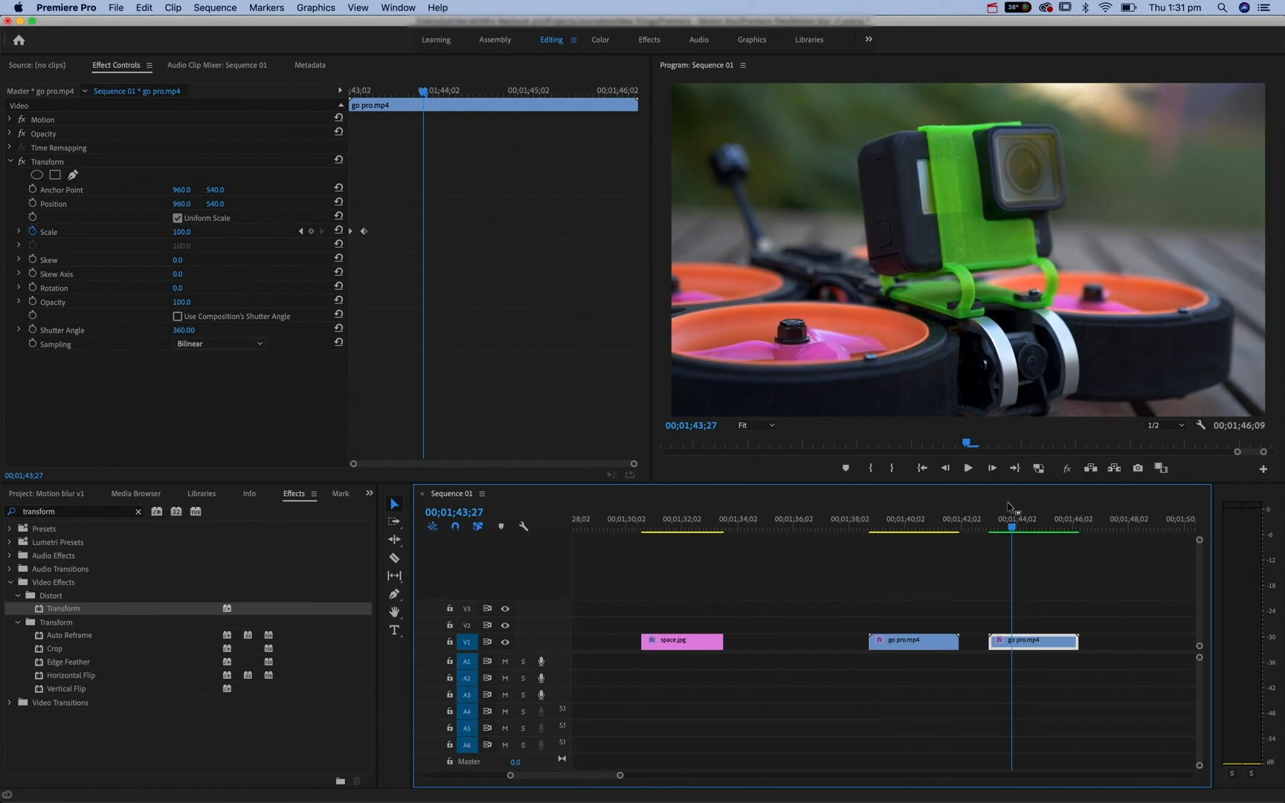
click(992, 528)
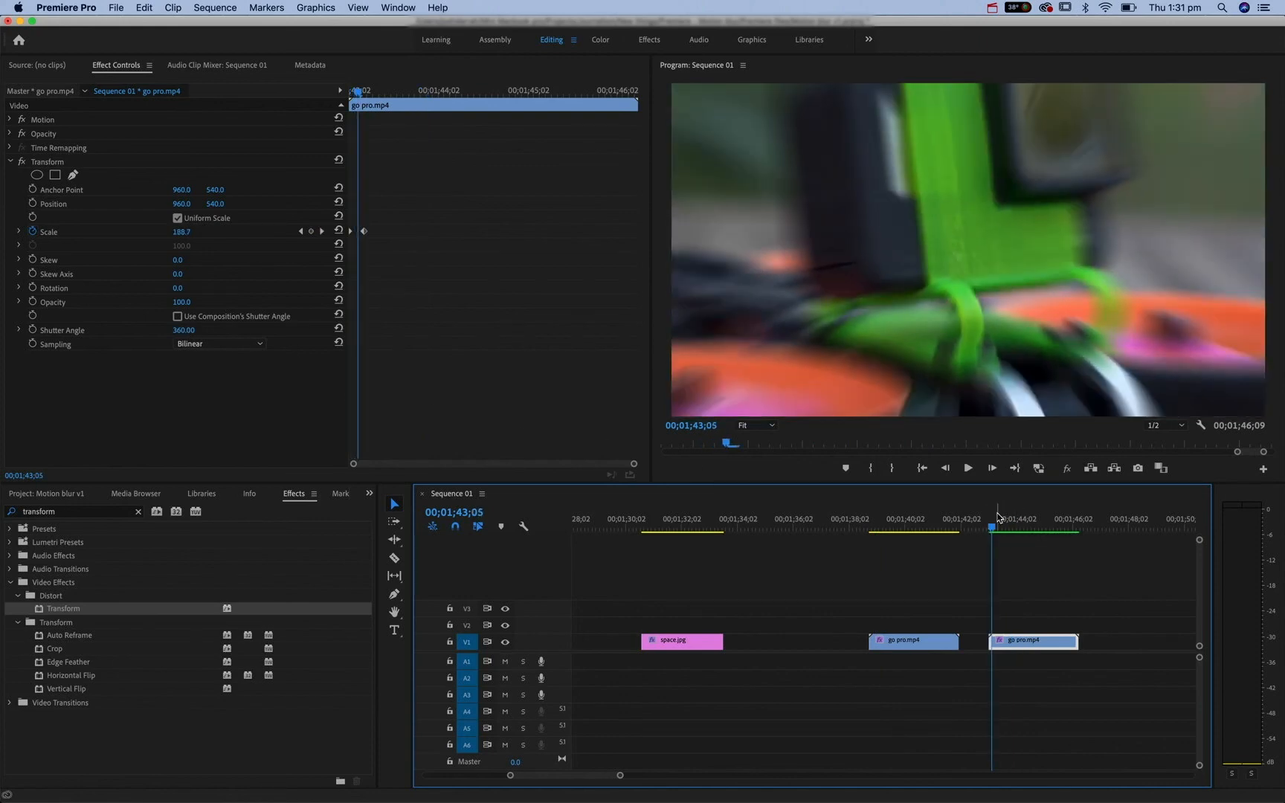
key(Right)
key(Left)
key(Left)
key(Left)
key(space)
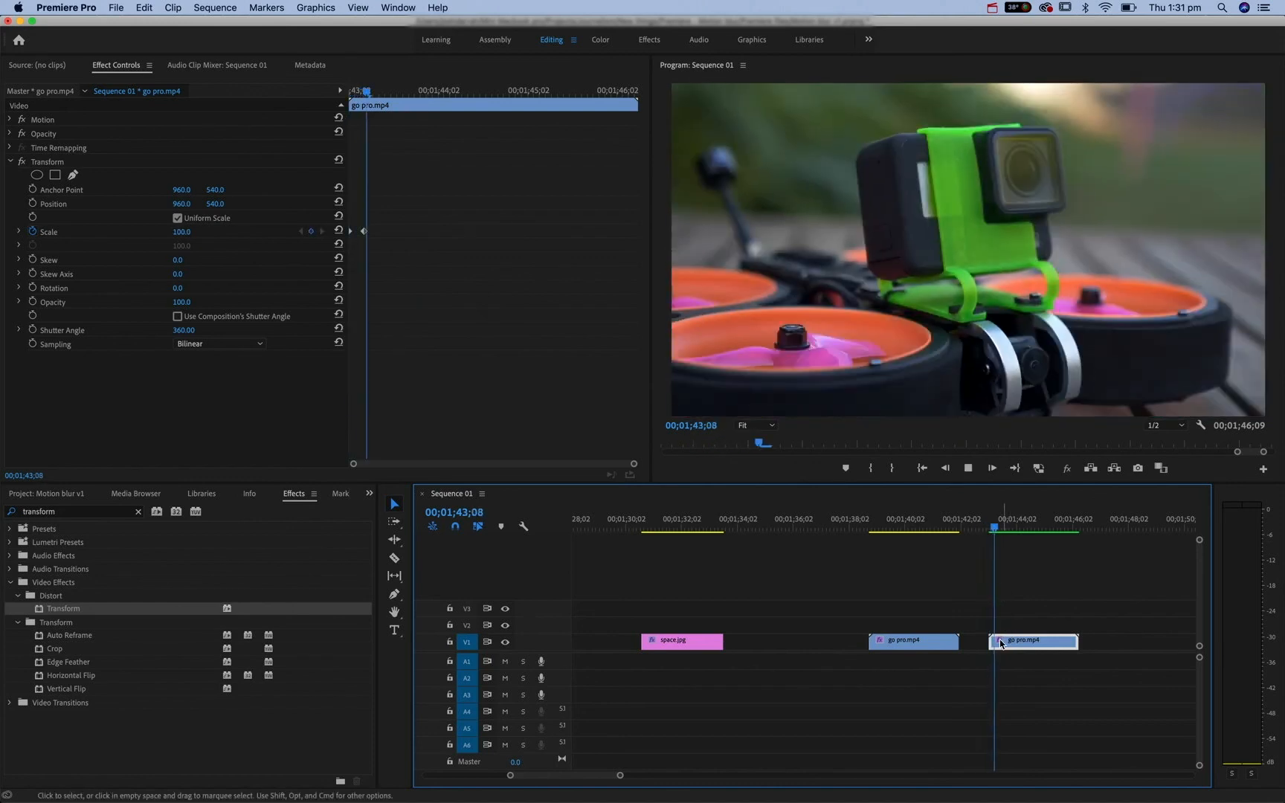
Replay the second go pro.mp4 clip's blurred zoom from 00;01;42;29 and stop at 00;01;44;08.
click(988, 526)
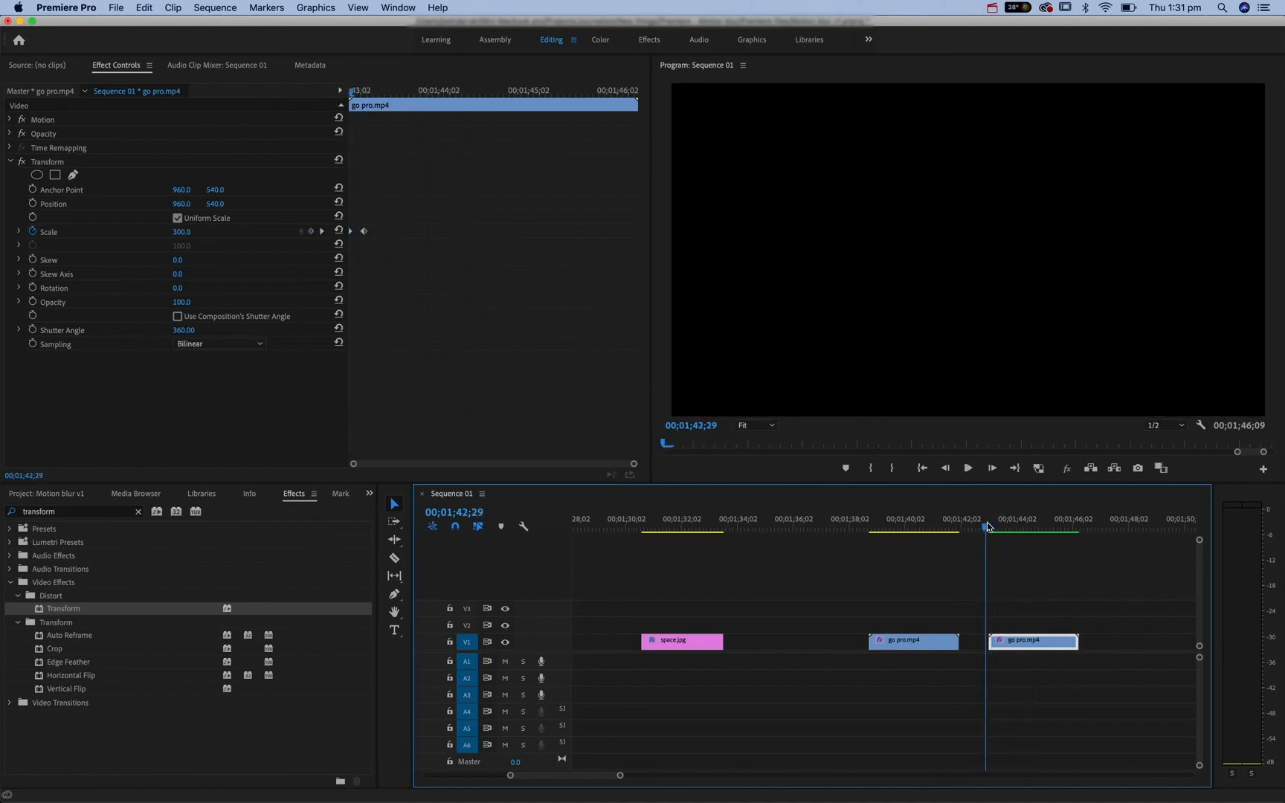
key(space)
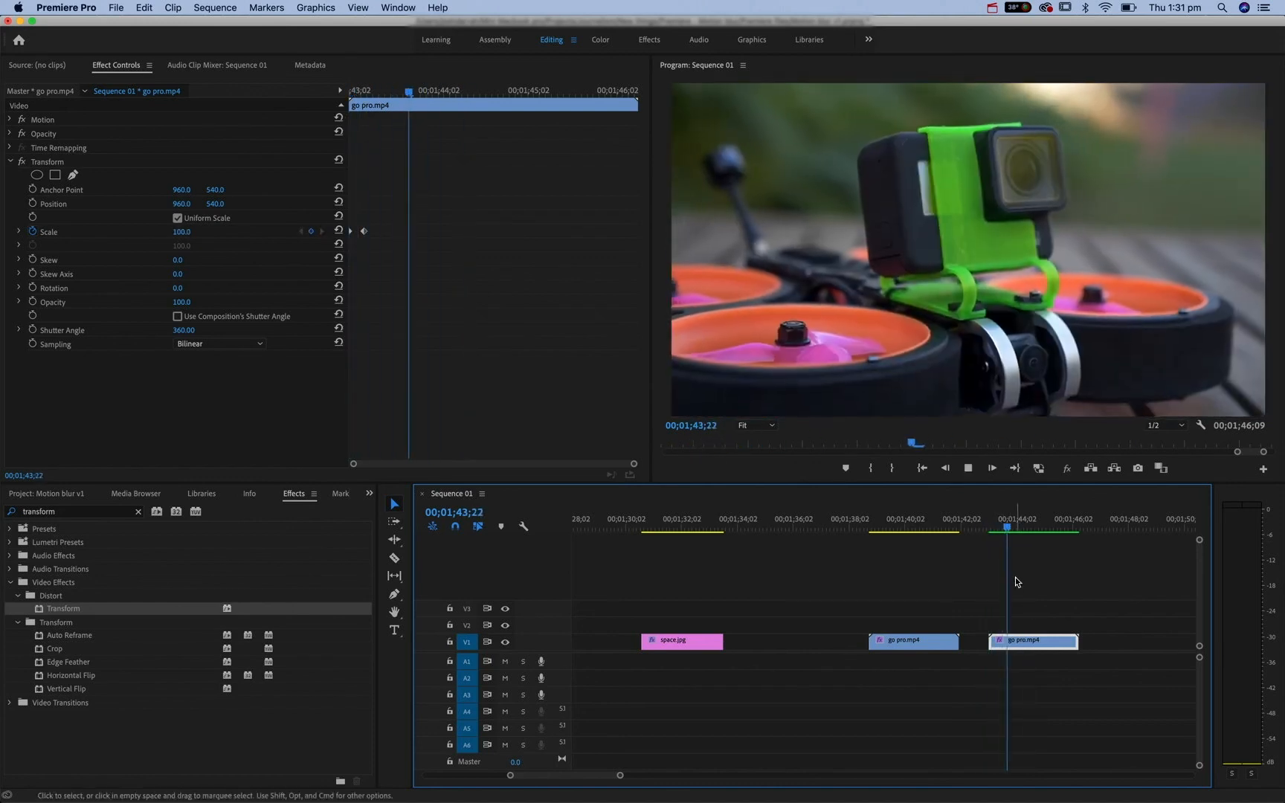
key(space)
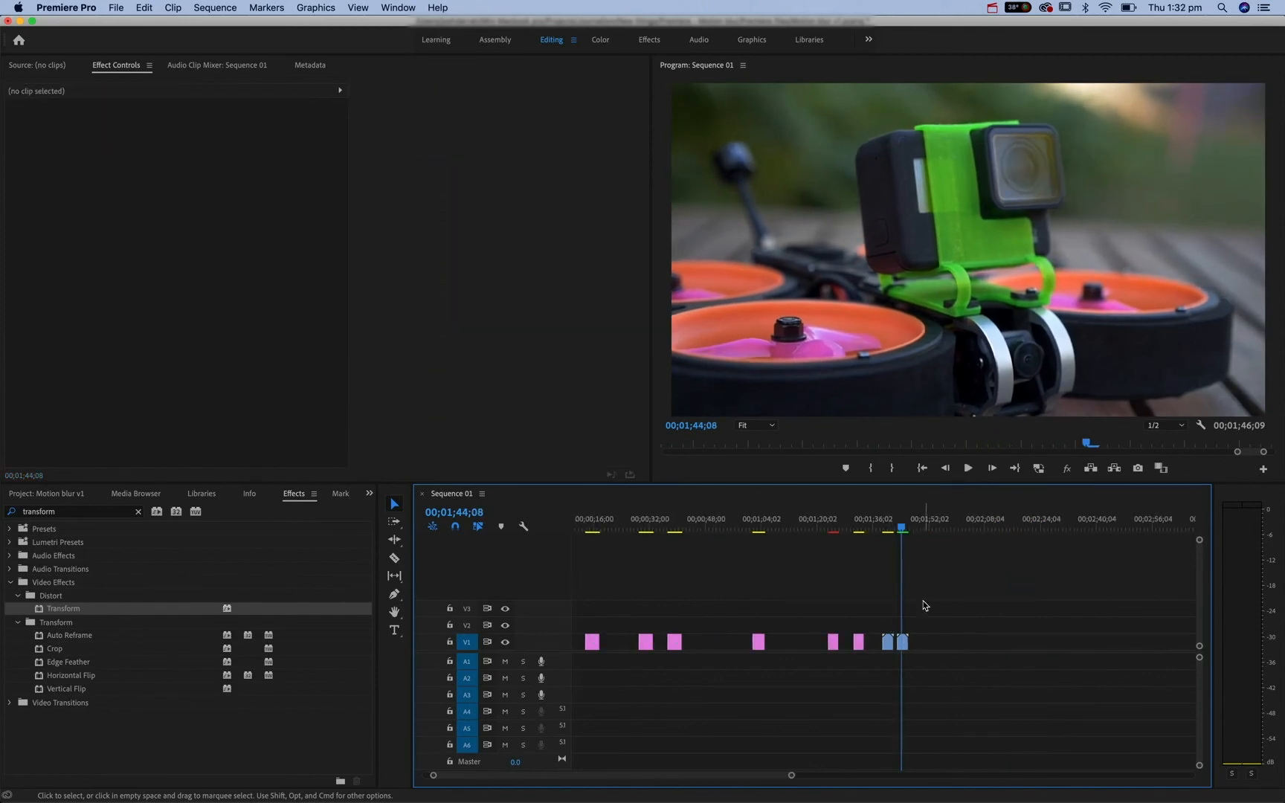